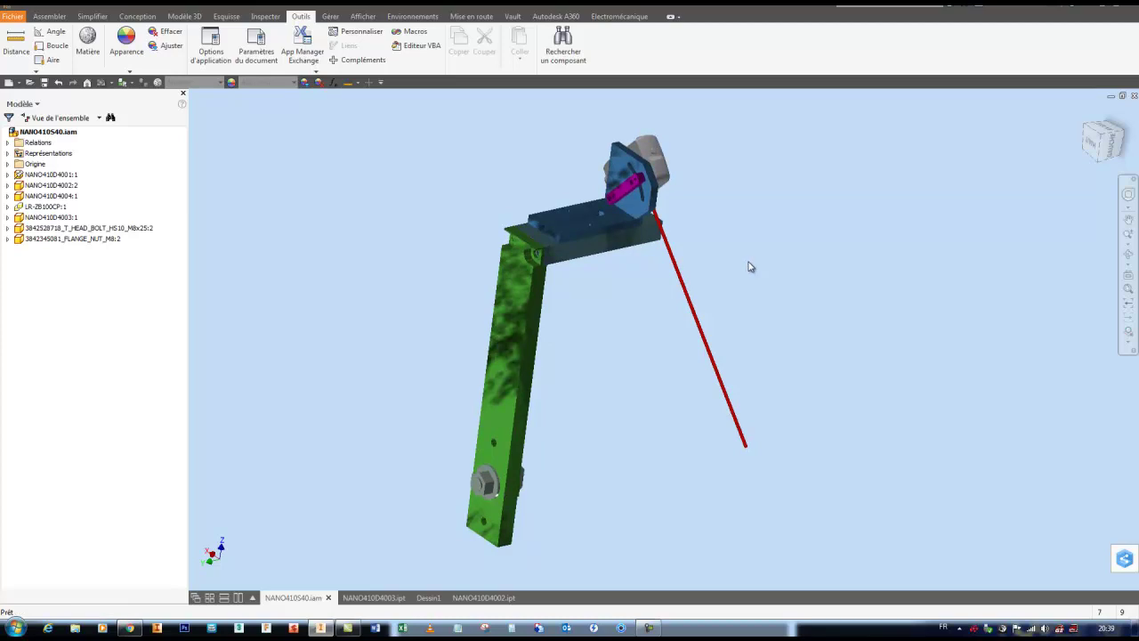
- Narrow the model browser to give the assembly's graphics area more room
middle_click_drag(744, 269, 751, 252, "shift")
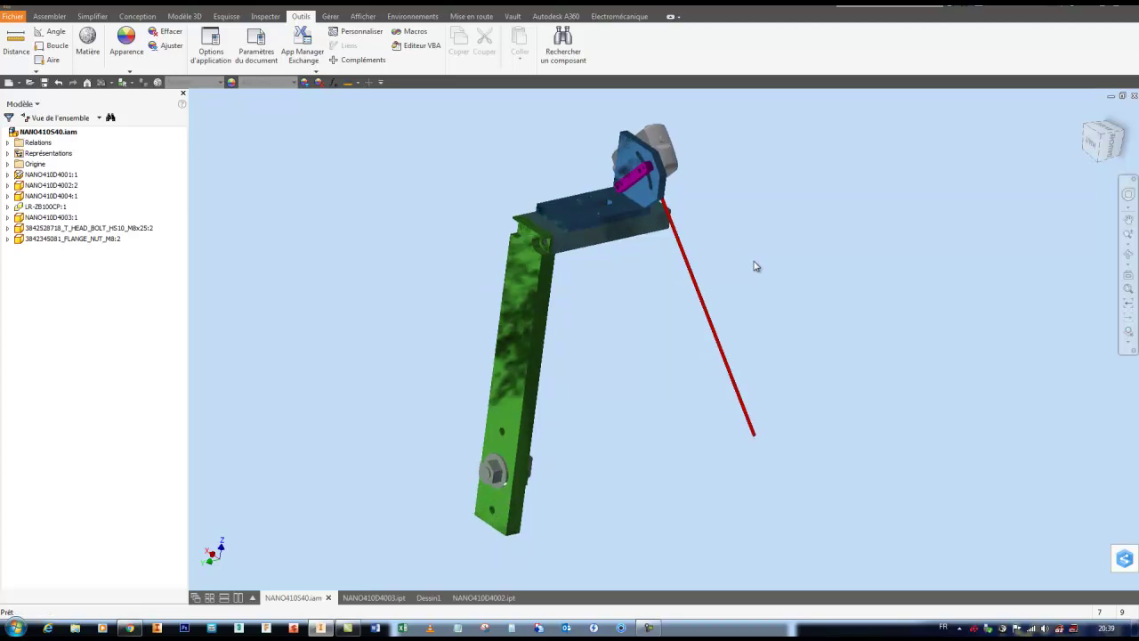
middle_click_drag(758, 265, 761, 246, "shift")
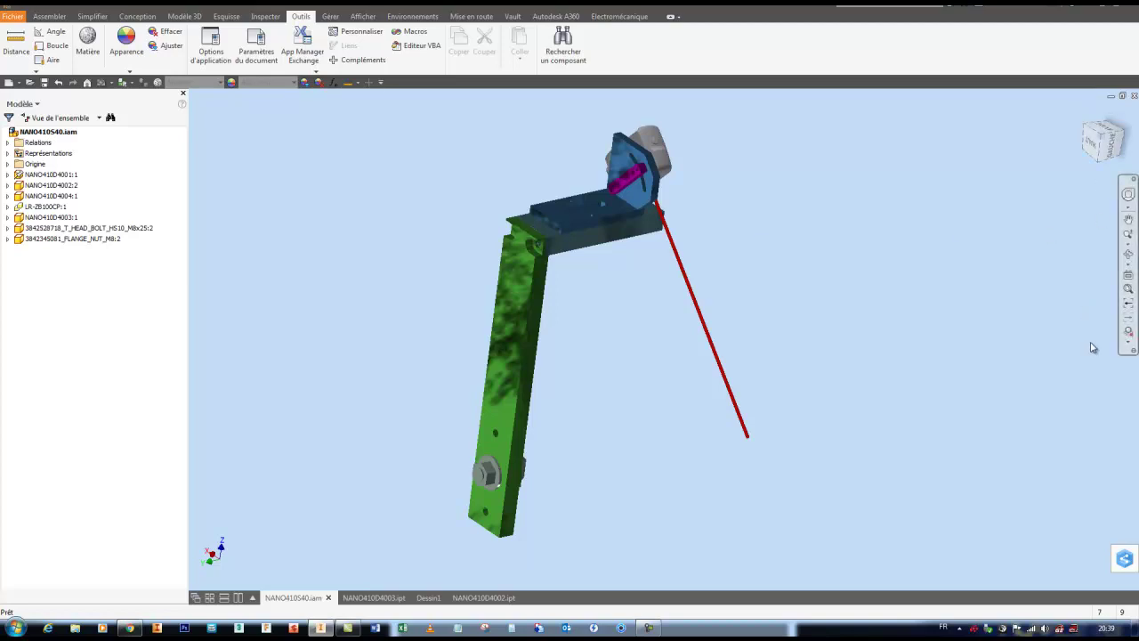
mouse_move(405, 184)
middle_mouse_down()
mouse_move(398, 178)
mouse_move(423, 171)
middle_mouse_up()
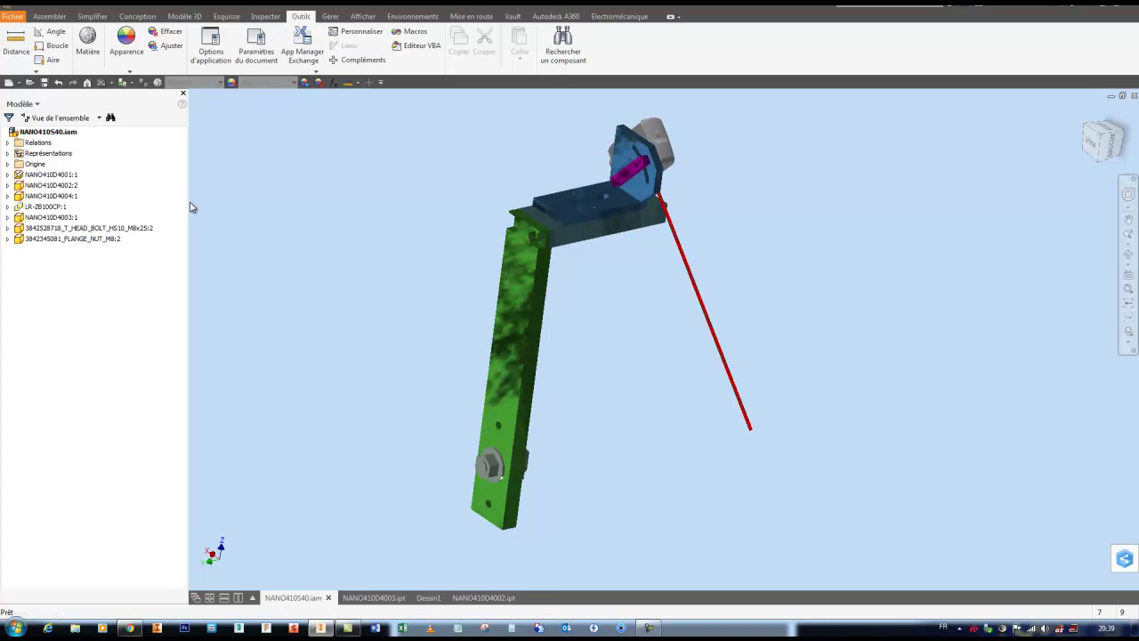
left_click_drag(189, 211, 116, 211)
left_click(226, 180)
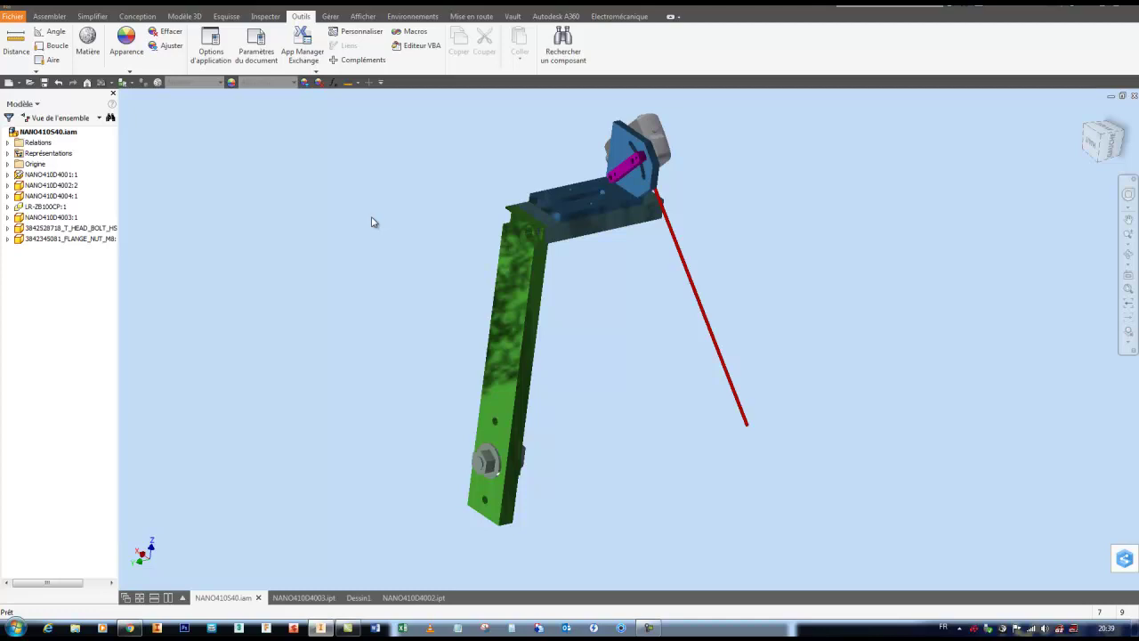
- Look through the open documents NANO410D4003.ipt, Dessin1 and NANO410D4002.ipt, and return to the assembly NANO410S40.iam
left_click(299, 597)
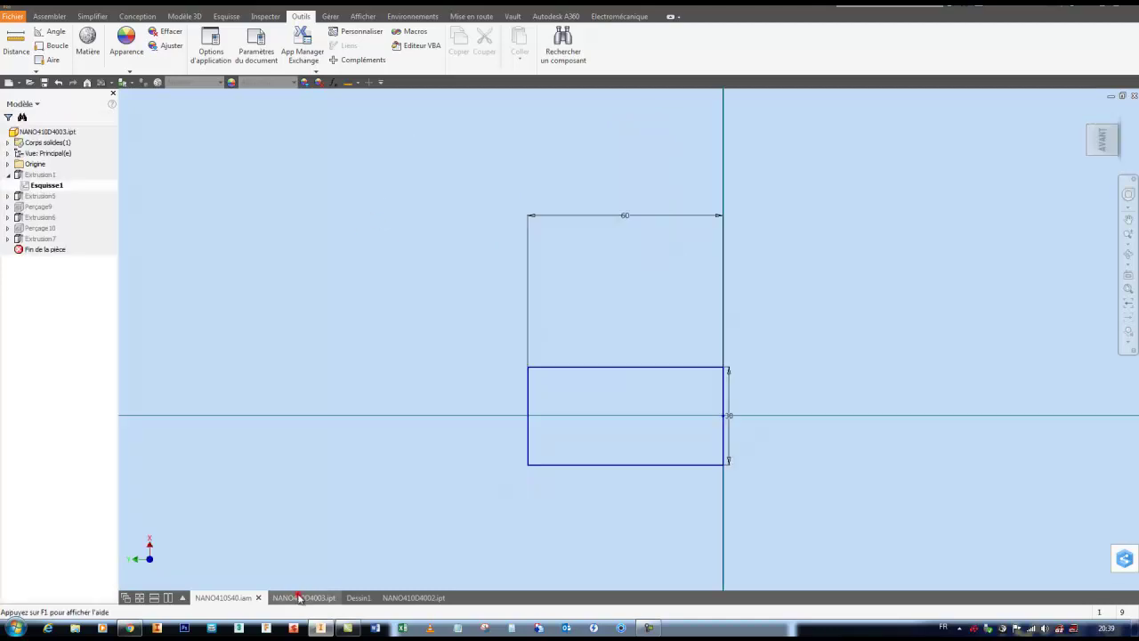
left_click(360, 598)
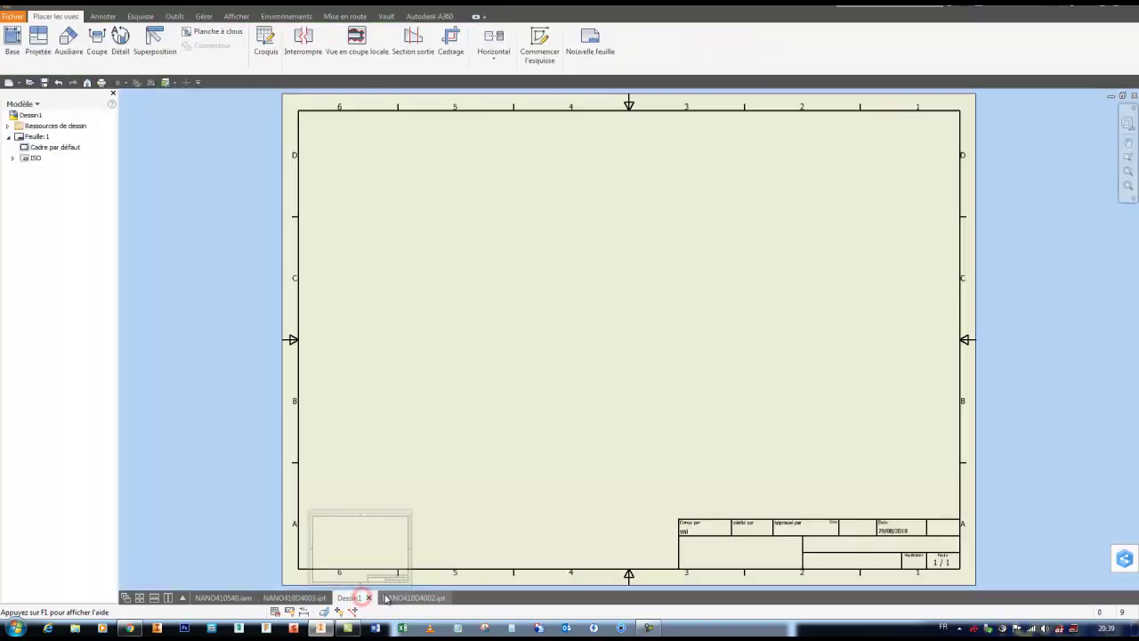
left_click(397, 598)
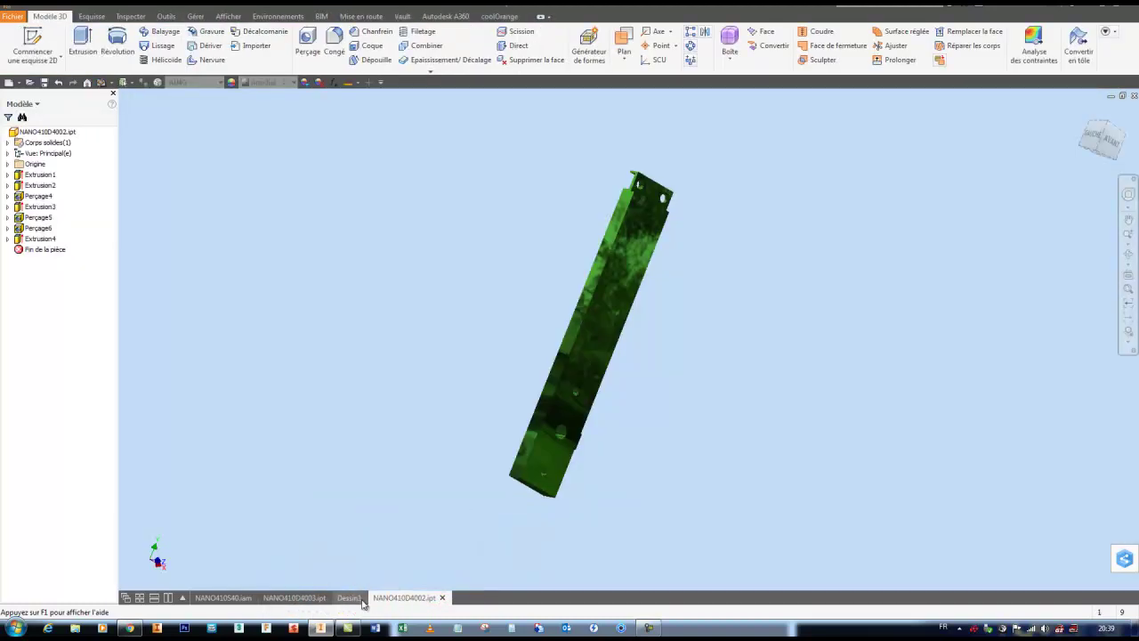
left_click(353, 598)
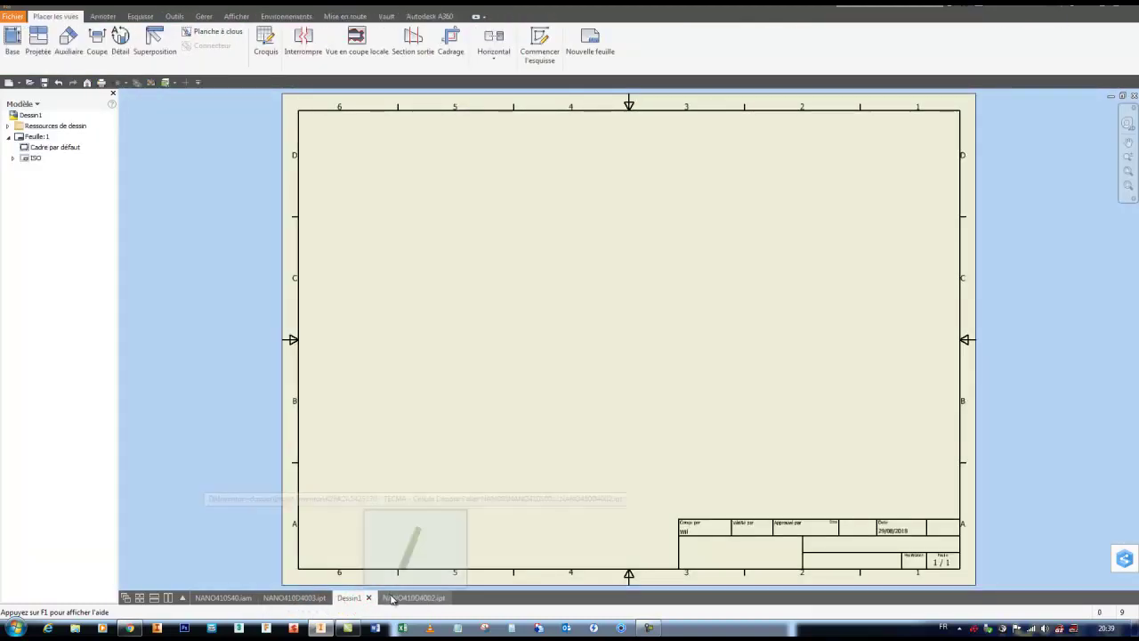
left_click(391, 598)
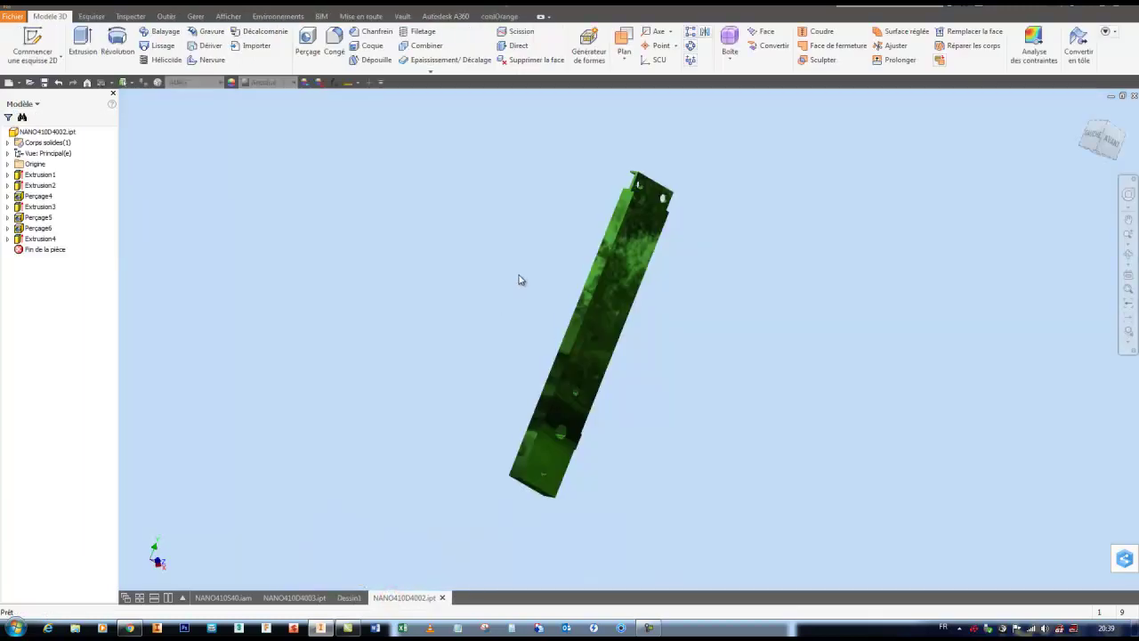
left_click(223, 598)
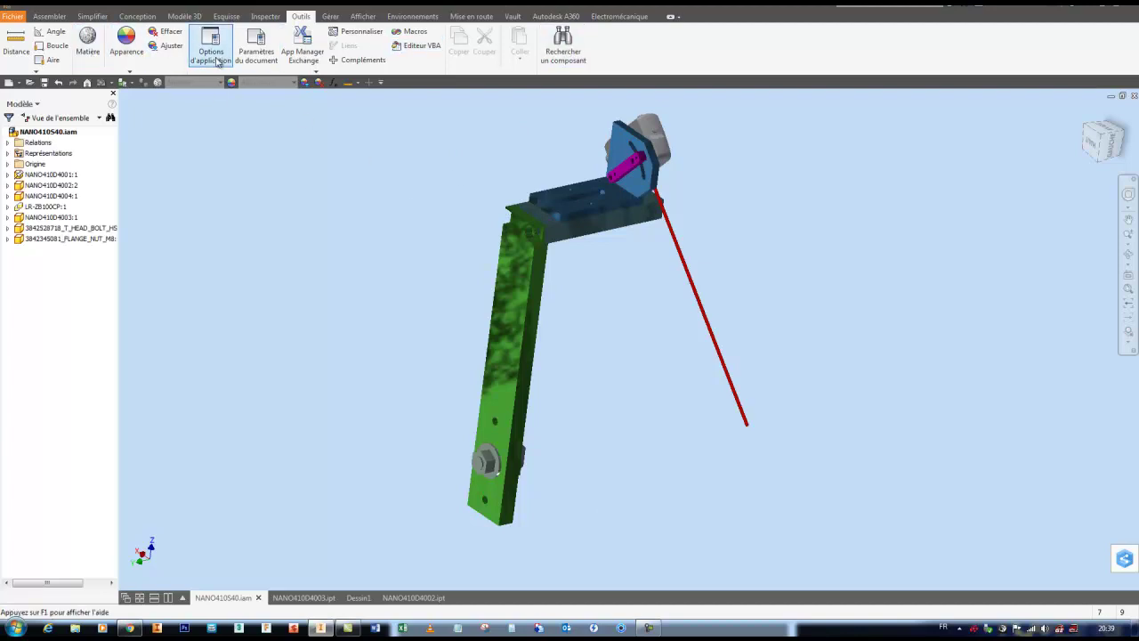
left_click(311, 600)
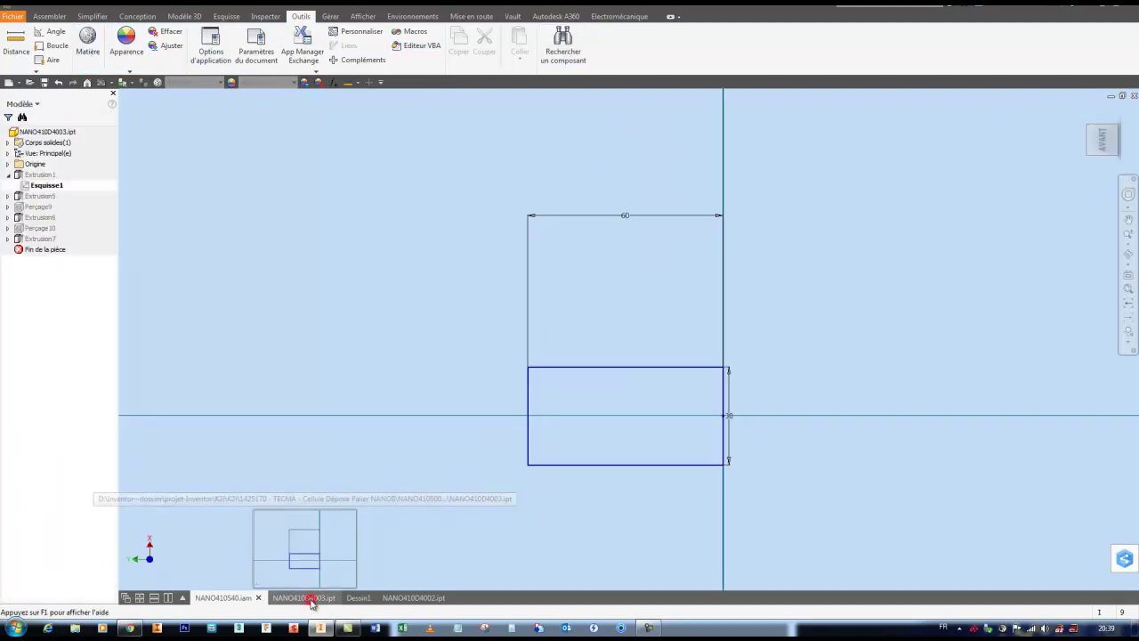
left_click(358, 598)
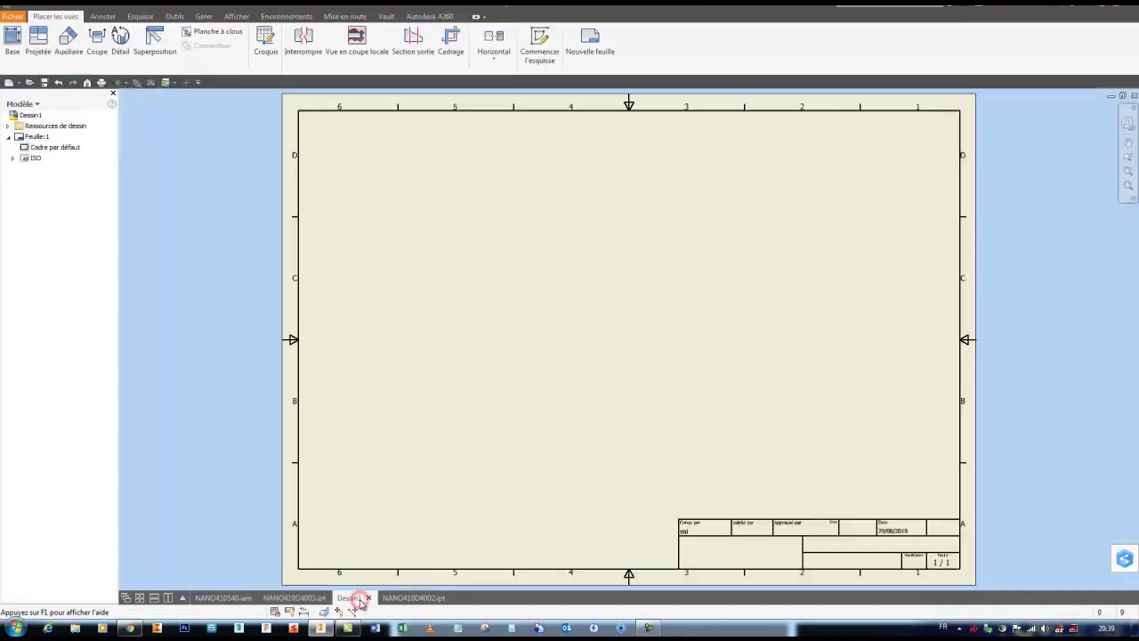
left_click(404, 599)
left_click(435, 363)
left_click(224, 597)
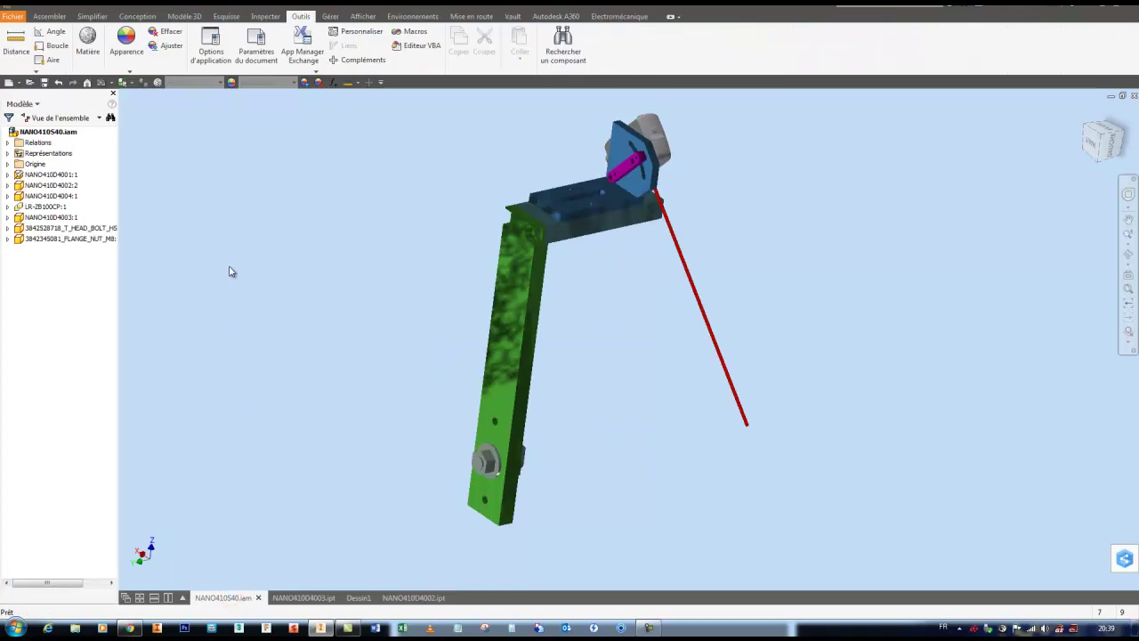
- Activate part NANO410D4001:1 for in-place editing within the assembly NANO410S40.iam
left_click(50, 134)
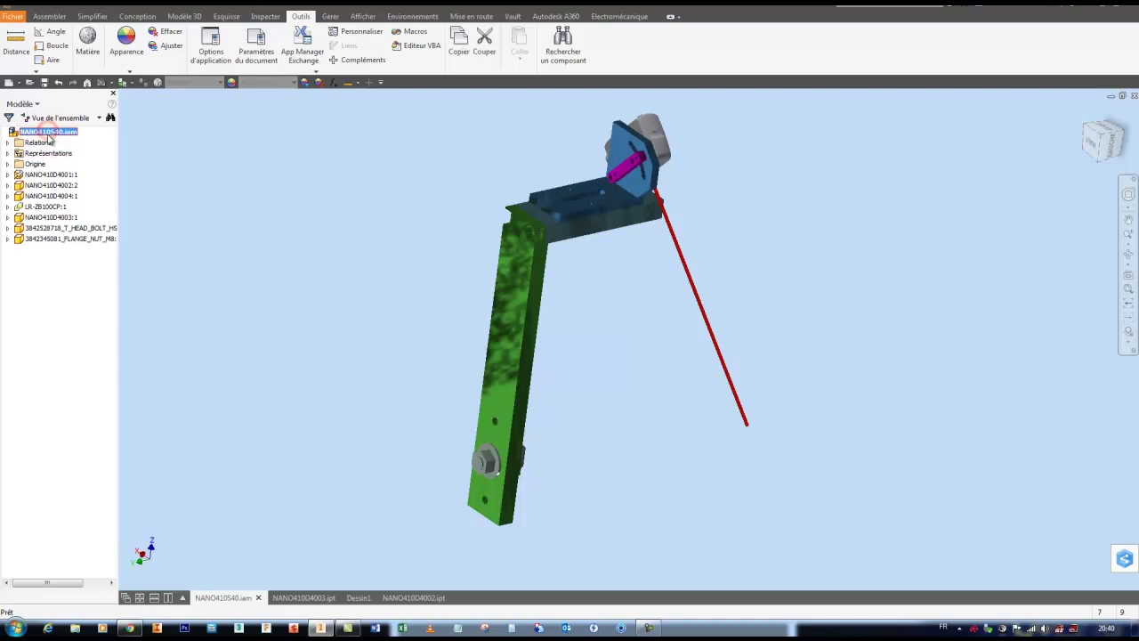
left_click(150, 161)
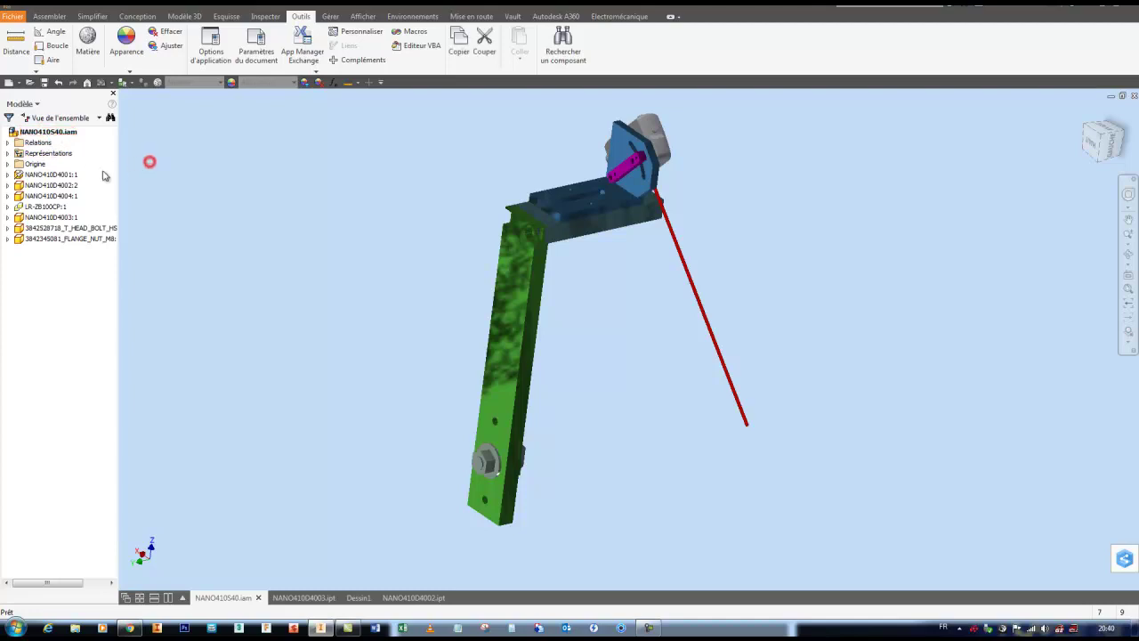
left_click(52, 176)
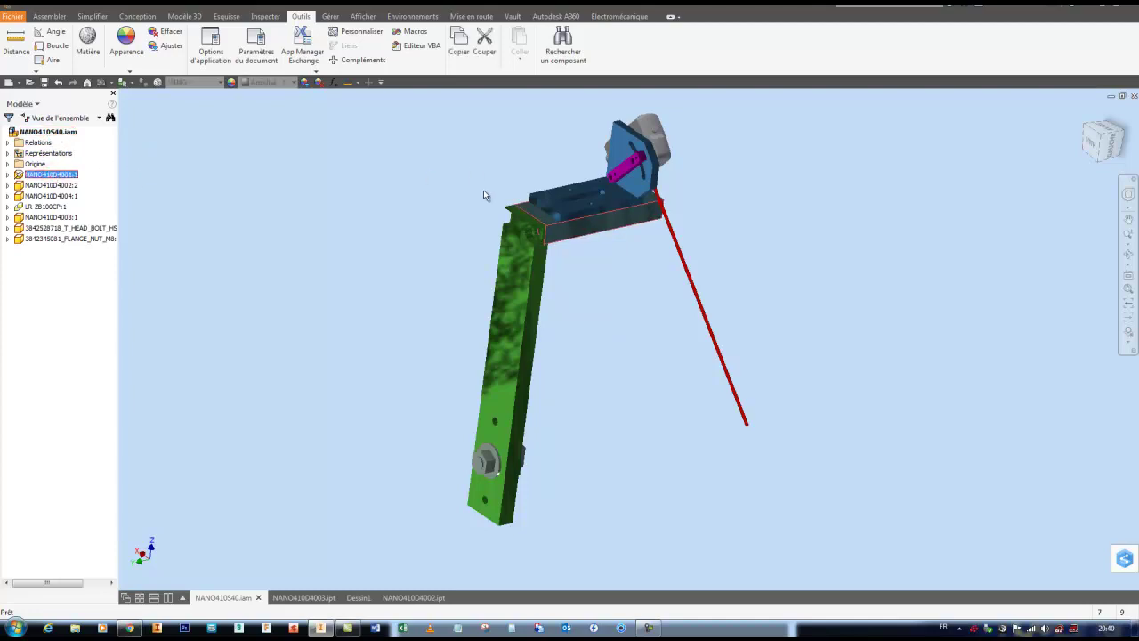
left_click(57, 175)
double_click(79, 176)
left_click(94, 177)
left_click(72, 176)
double_click(72, 180)
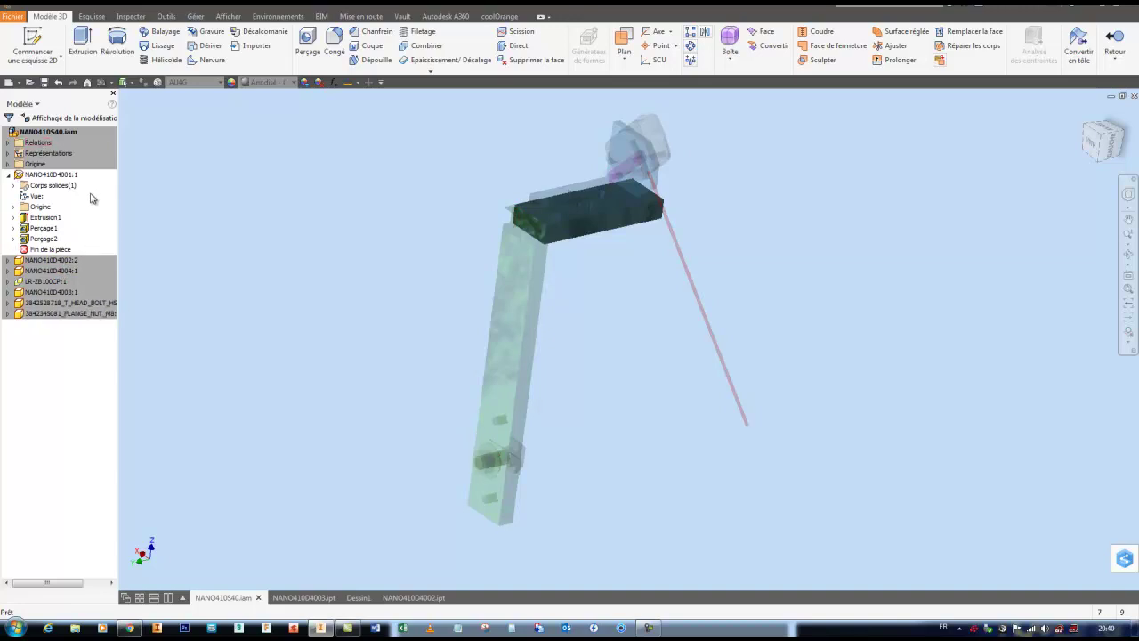
- Open the part NANO410D4001 in its own document from the assembly browser
left_click(411, 597)
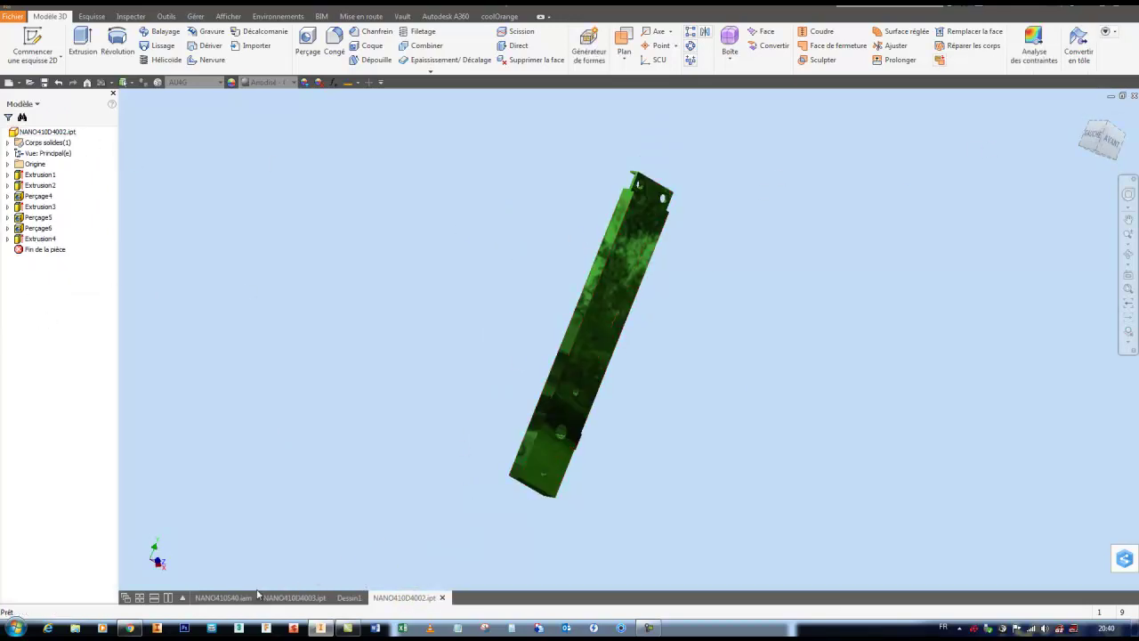
left_click(224, 597)
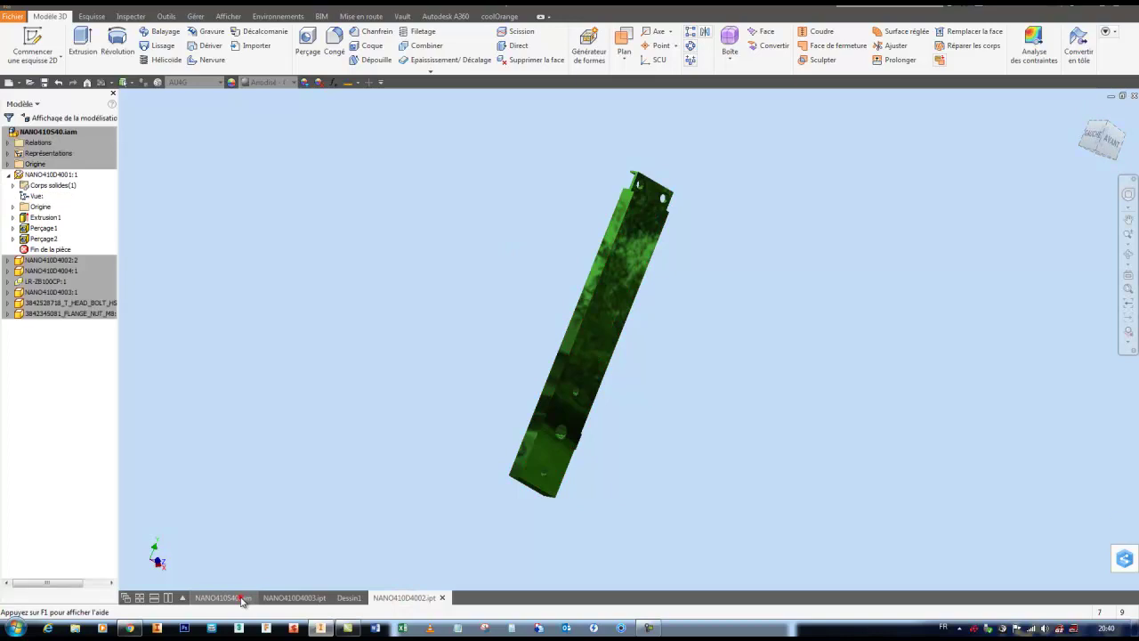
right_click(66, 178)
left_click(107, 210)
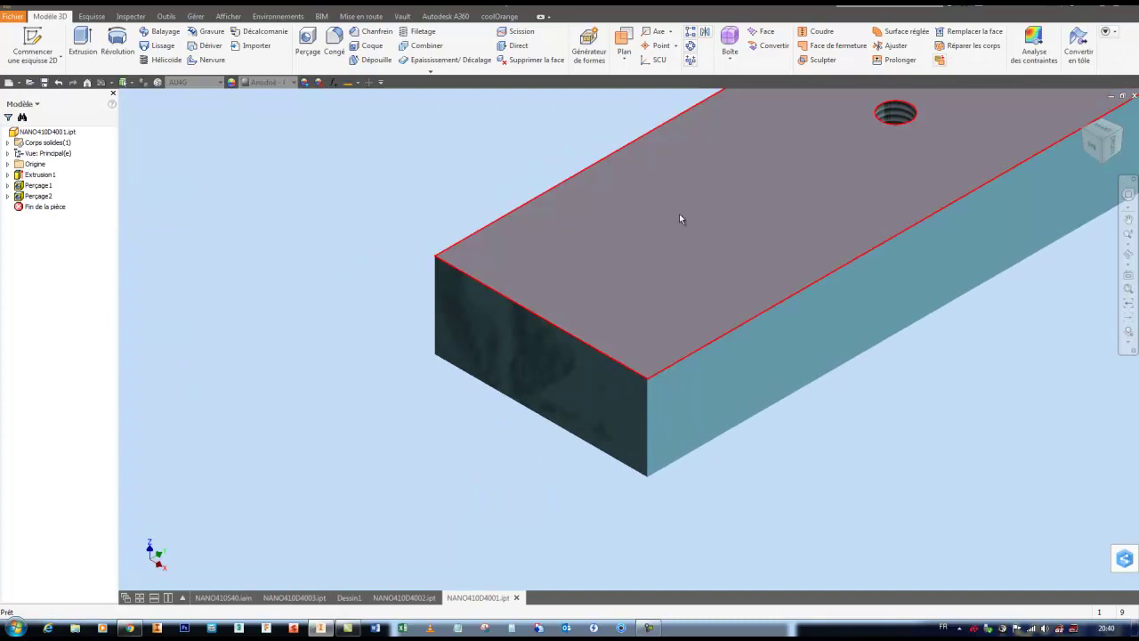
- Compare the assembly NANO410S40.iam with the separate document NANO410D4001.ipt
left_click(224, 597)
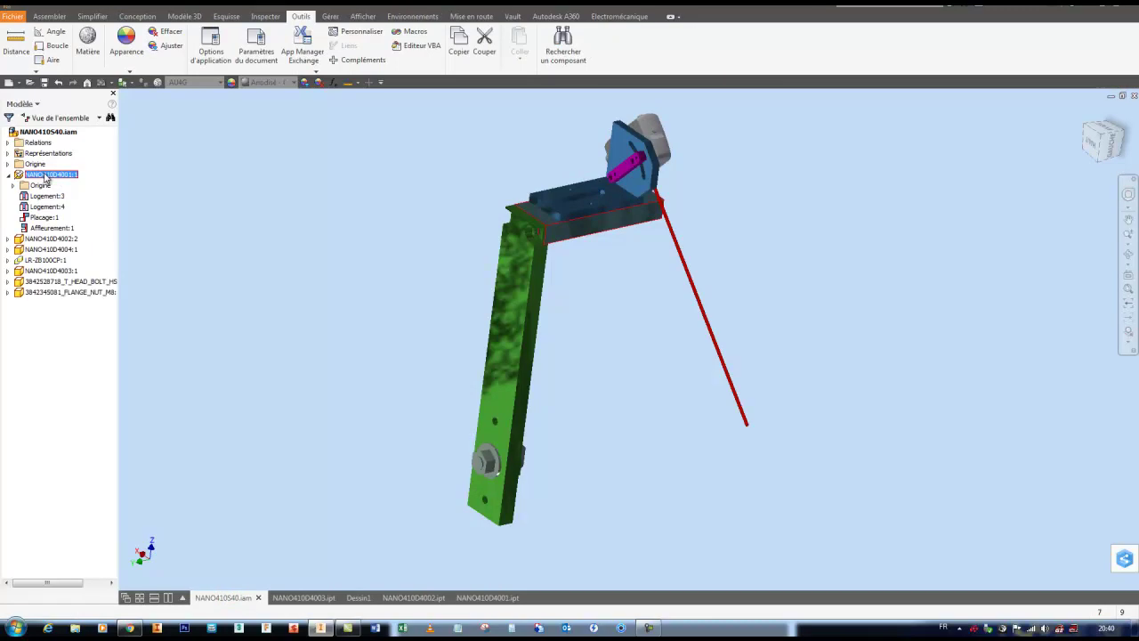
left_click(486, 598)
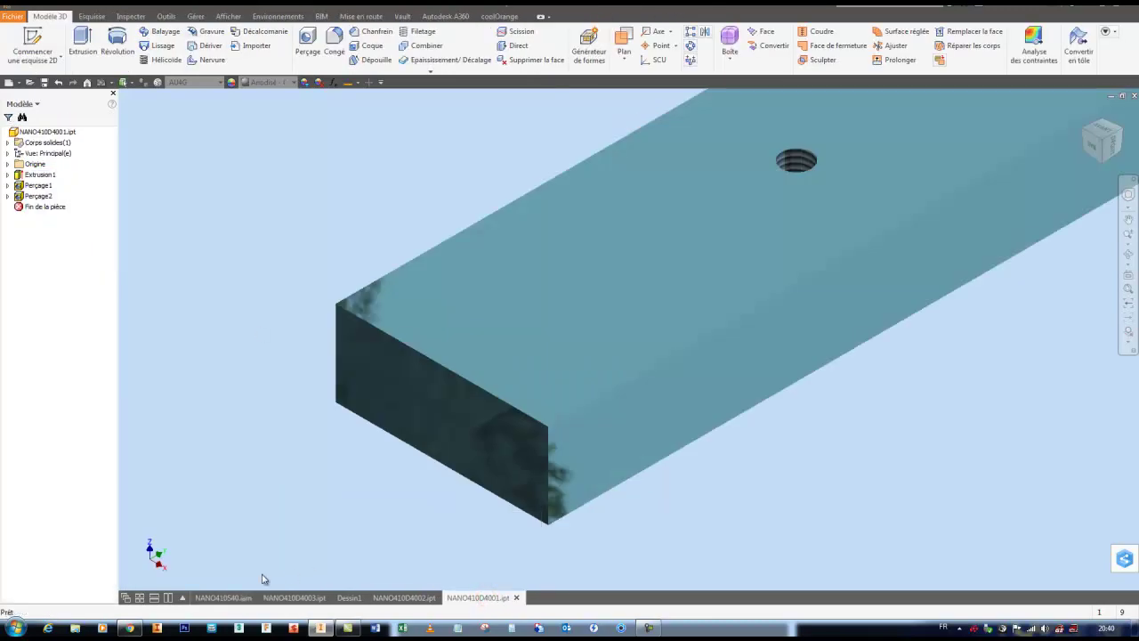
left_click(224, 597)
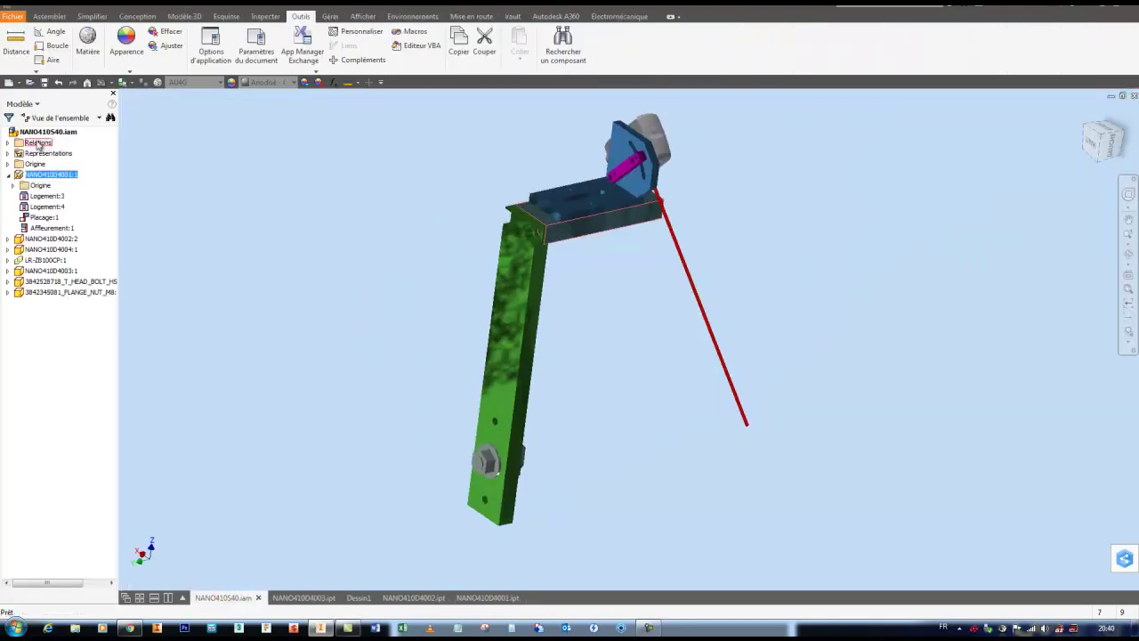
- Collapse NANO410D4001:1 in the assembly's model tree and close the separate NANO410D4001.ipt document
left_click(8, 175)
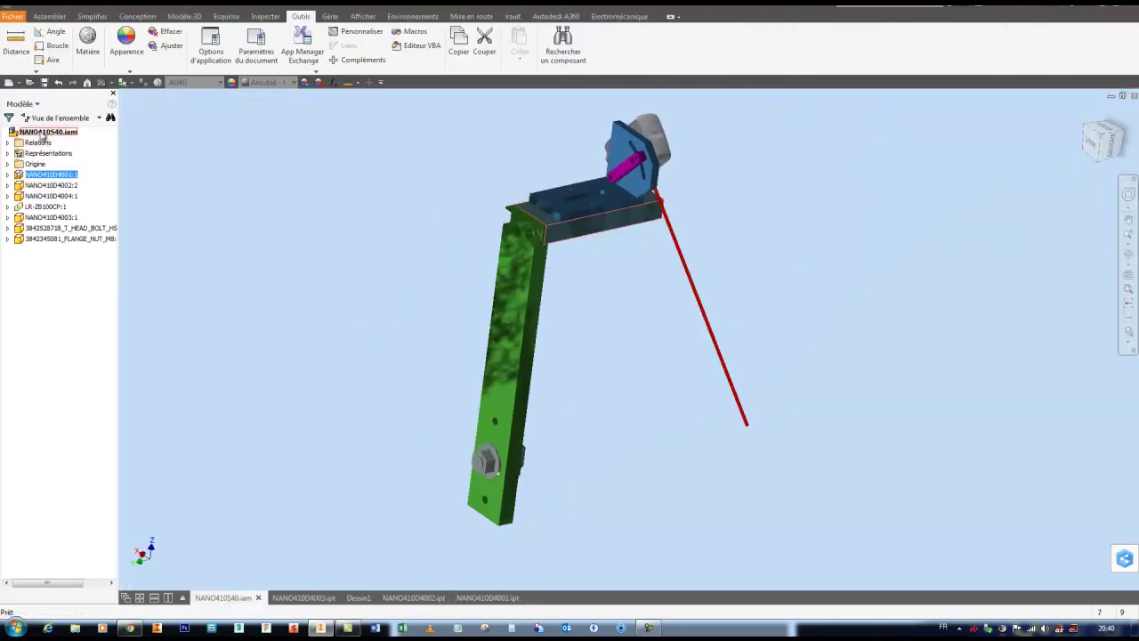
left_click(42, 132)
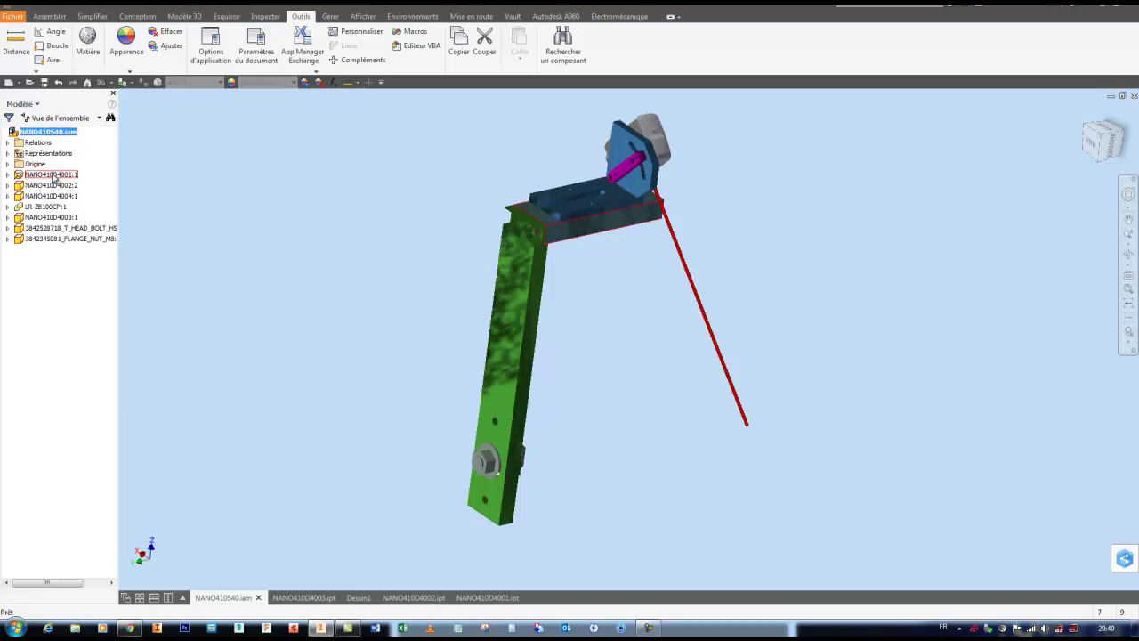
double_click(53, 176)
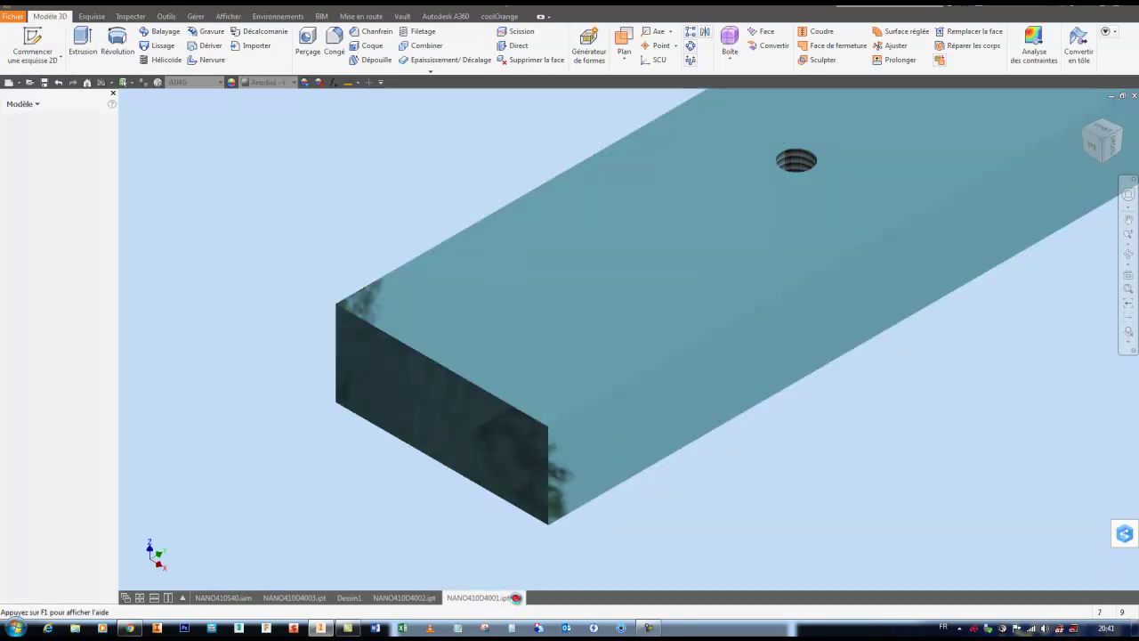
left_click(517, 599)
- Reactivate NANO410D4001:1 for in-place editing and examine the block among its neighbouring components
left_click(57, 175)
left_click(101, 176)
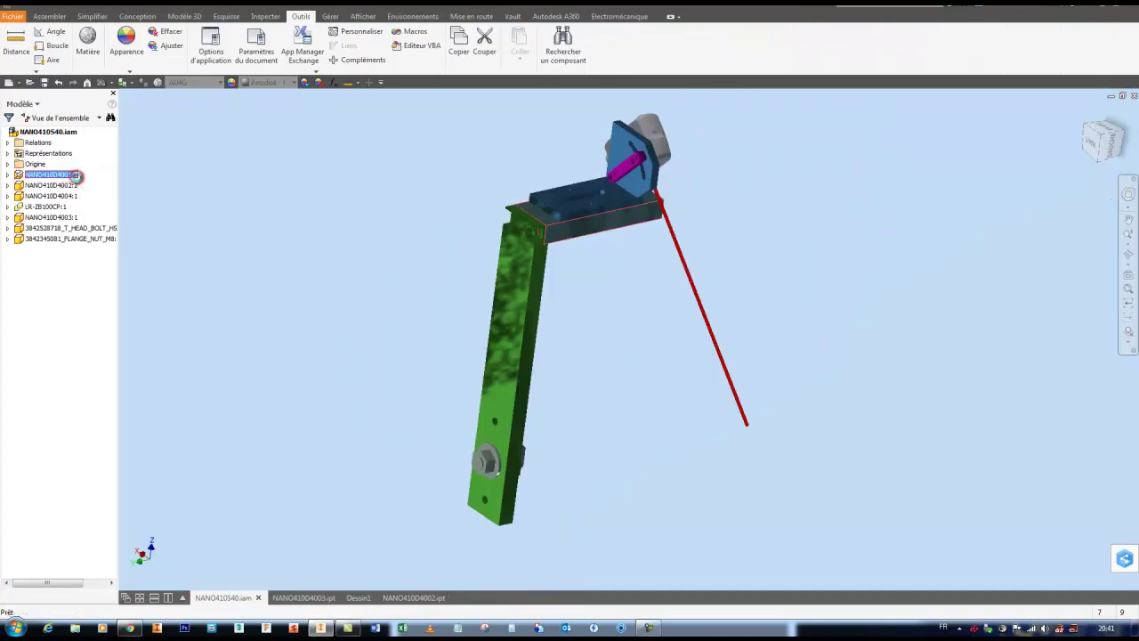
double_click(67, 174)
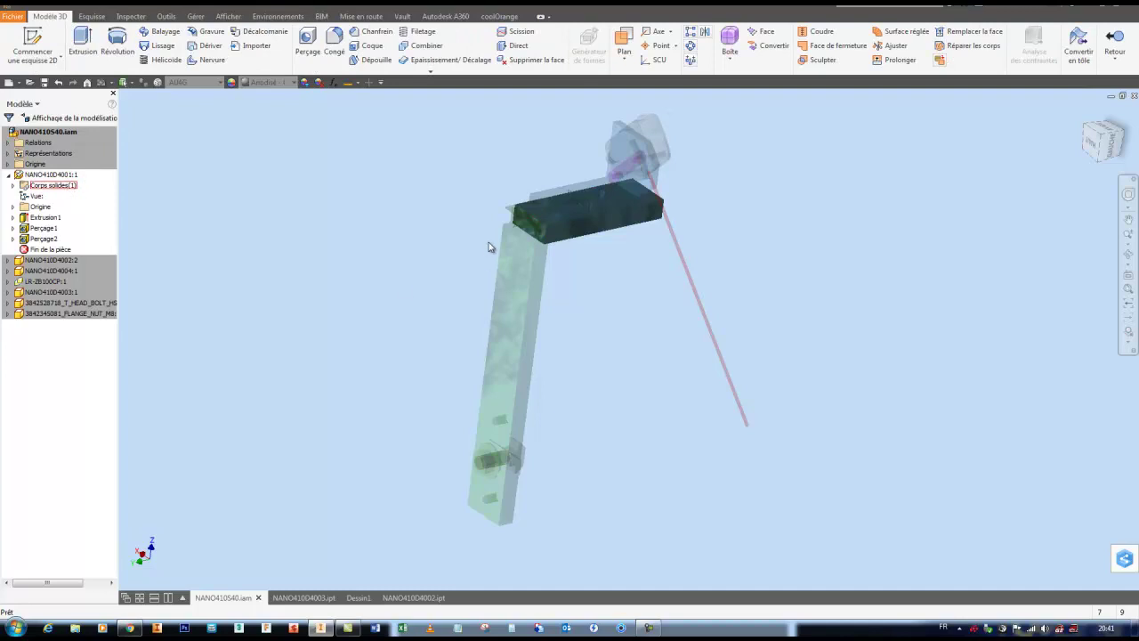
scroll(486, 258, "up", 5)
scroll(476, 284, "up", 2)
middle_click_drag(476, 284, 327, 159, "shift")
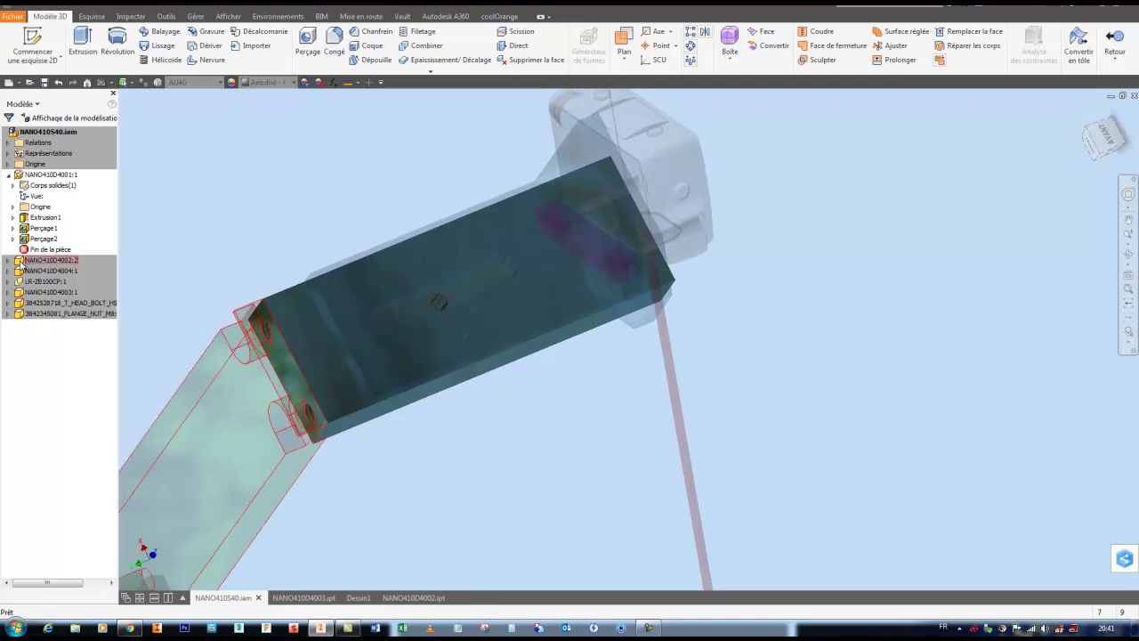
- Bring up the part document NANO410D4002.ipt, close it, and return to the top-level assembly
double_click(18, 260)
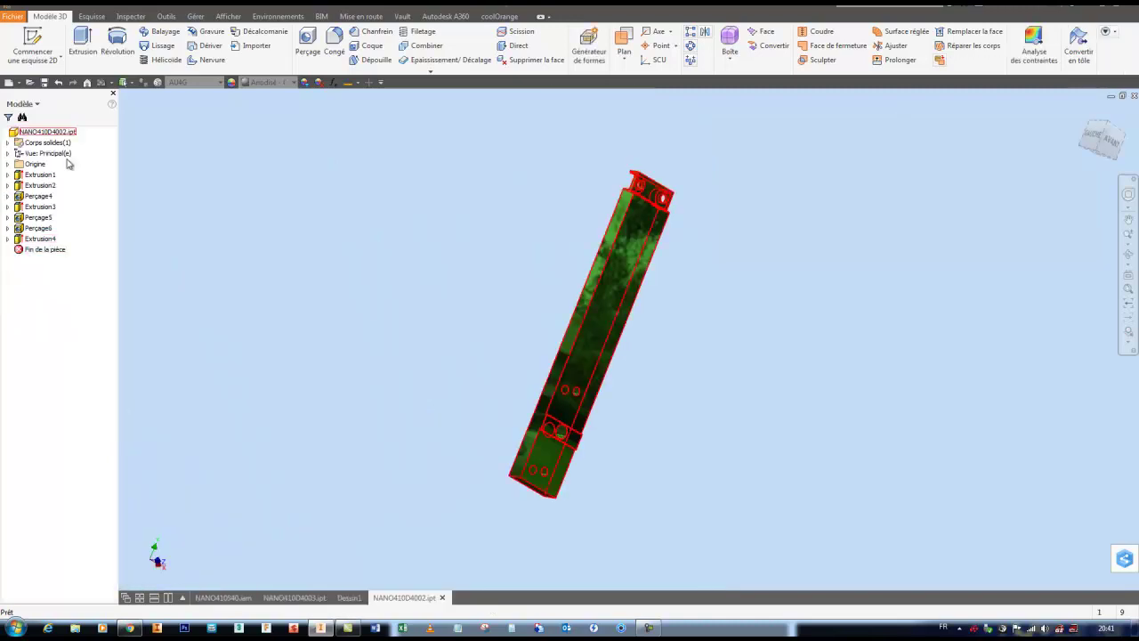
left_click(1134, 96)
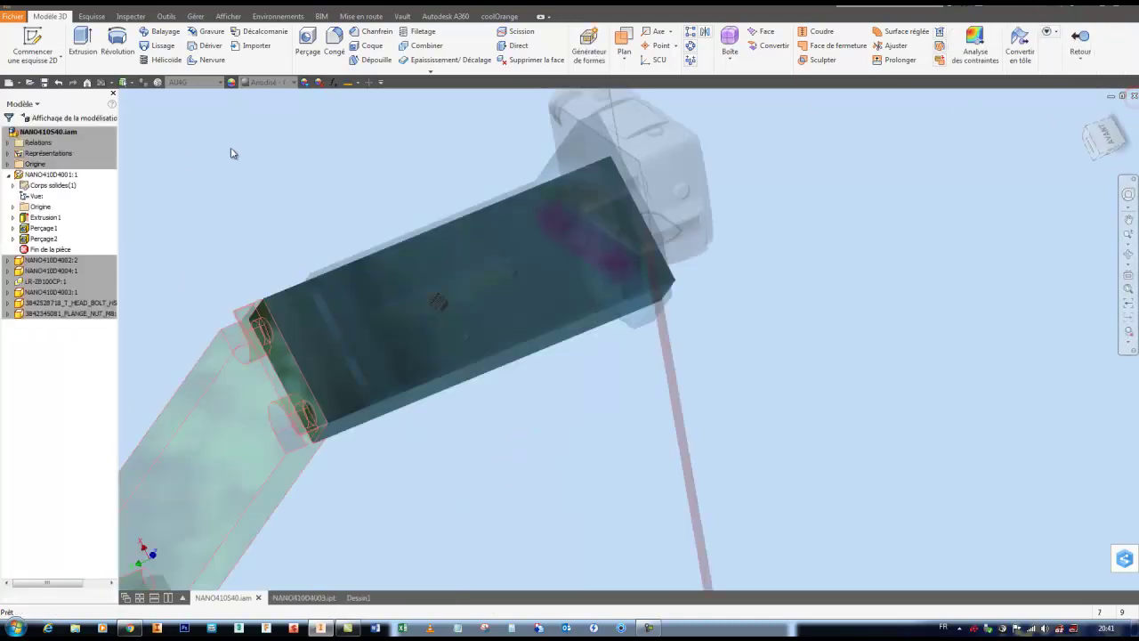
double_click(49, 131)
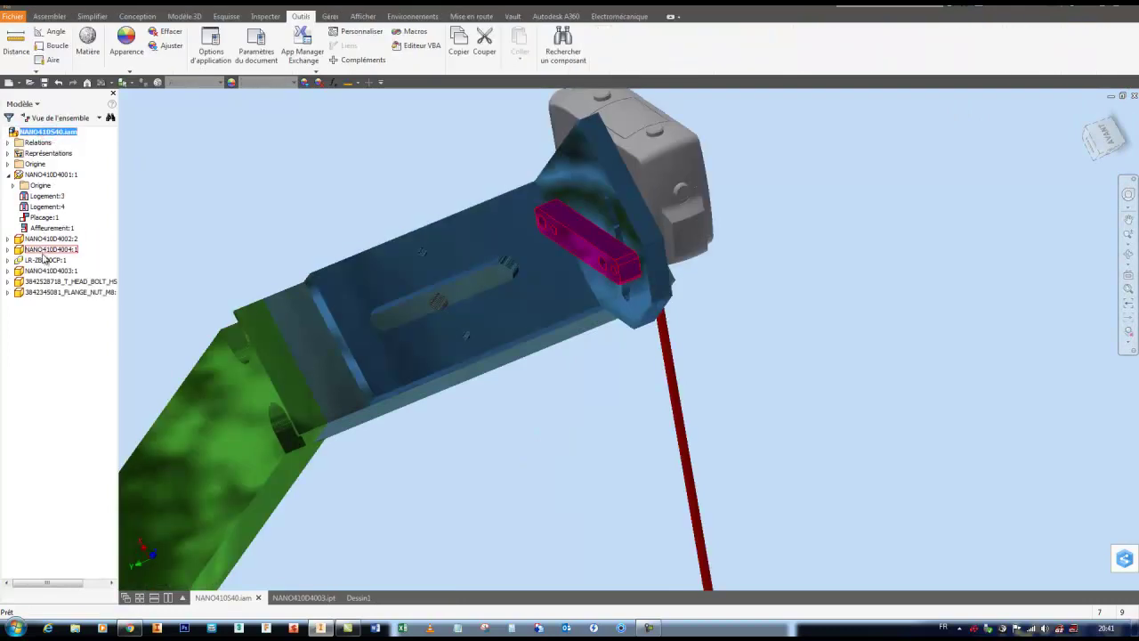
- Edit part NANO410D4004:1 in place, and return to the top-level assembly with NANO410D4001:1 collapsed in the model tree
double_click(40, 249)
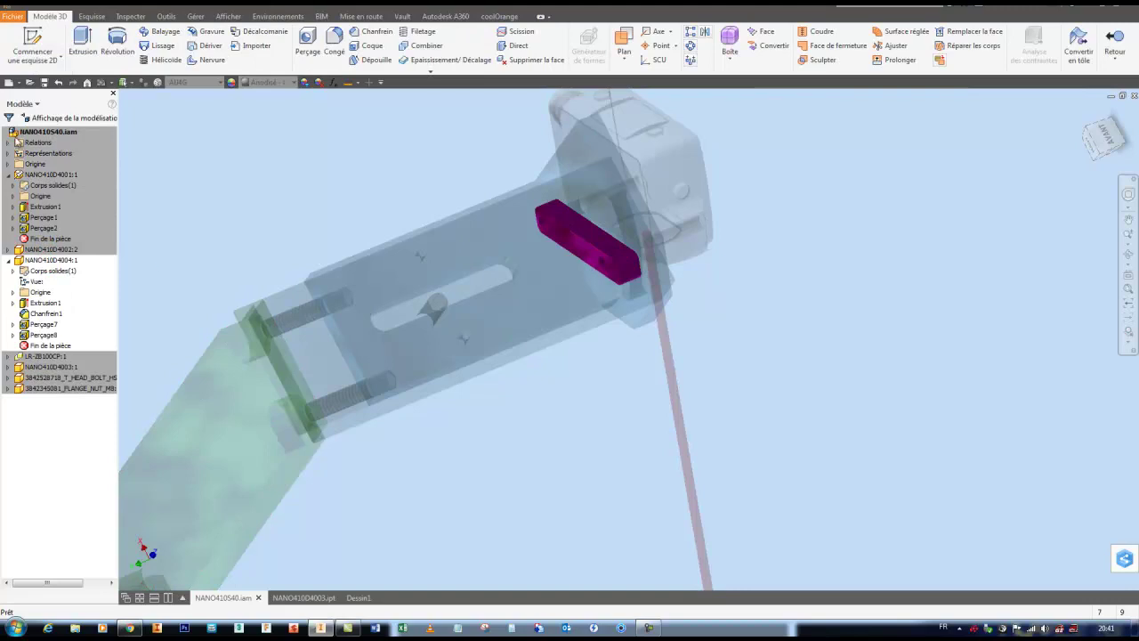
double_click(38, 132)
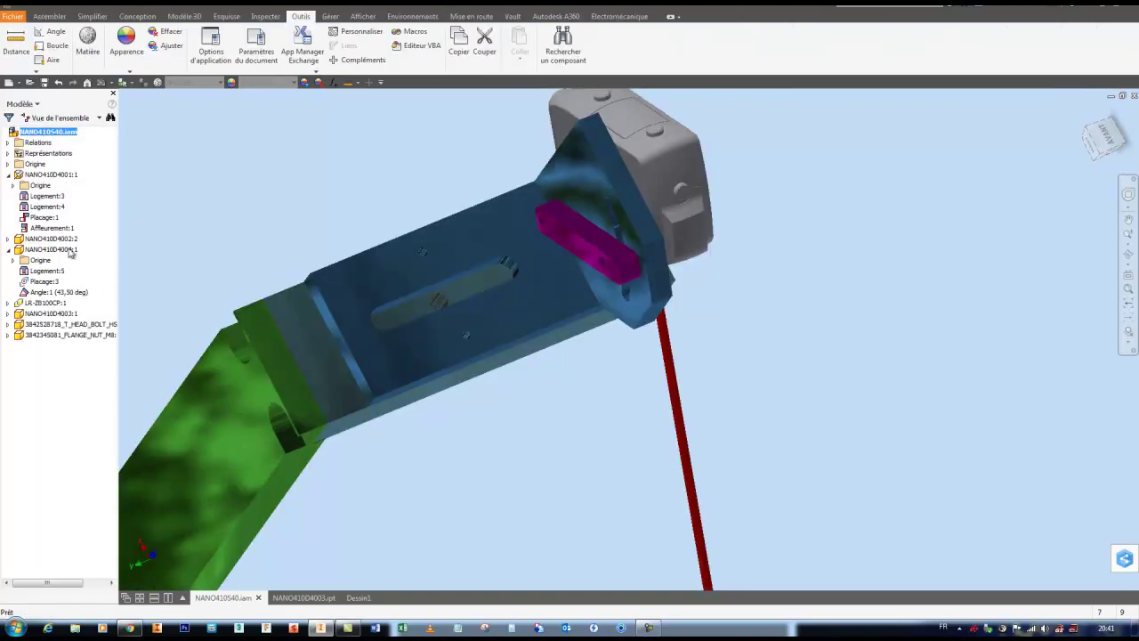
left_click(8, 175)
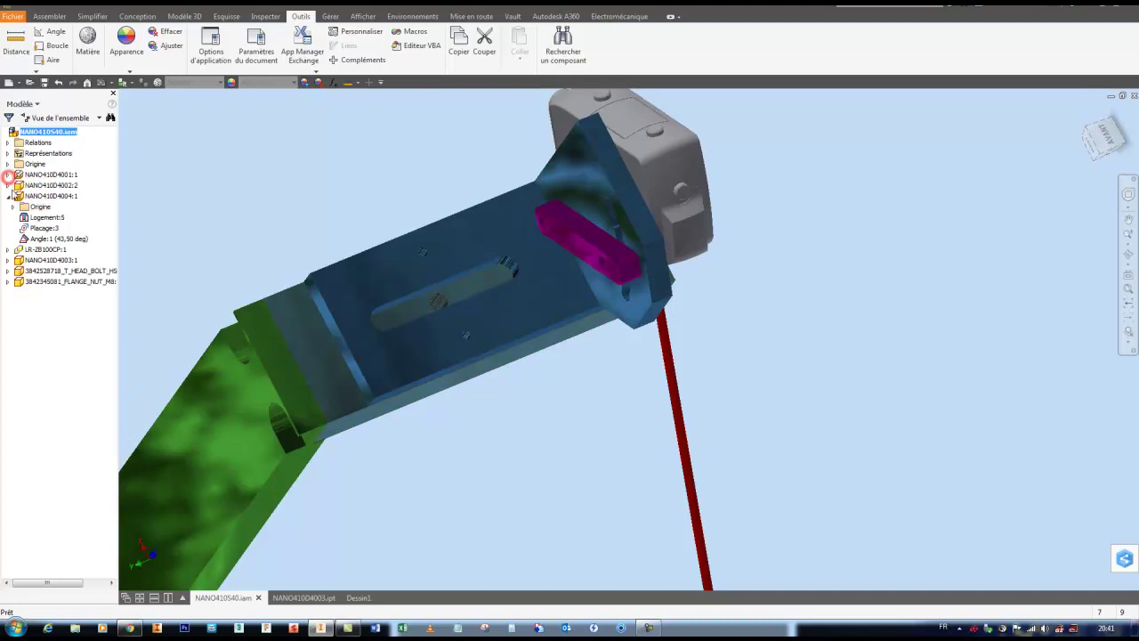
- Collapse NANO410D4004:1 in the model tree, then edit NANO410D4001:1 in place and return to the top-level assembly NANO410S40.iam
left_click(8, 196)
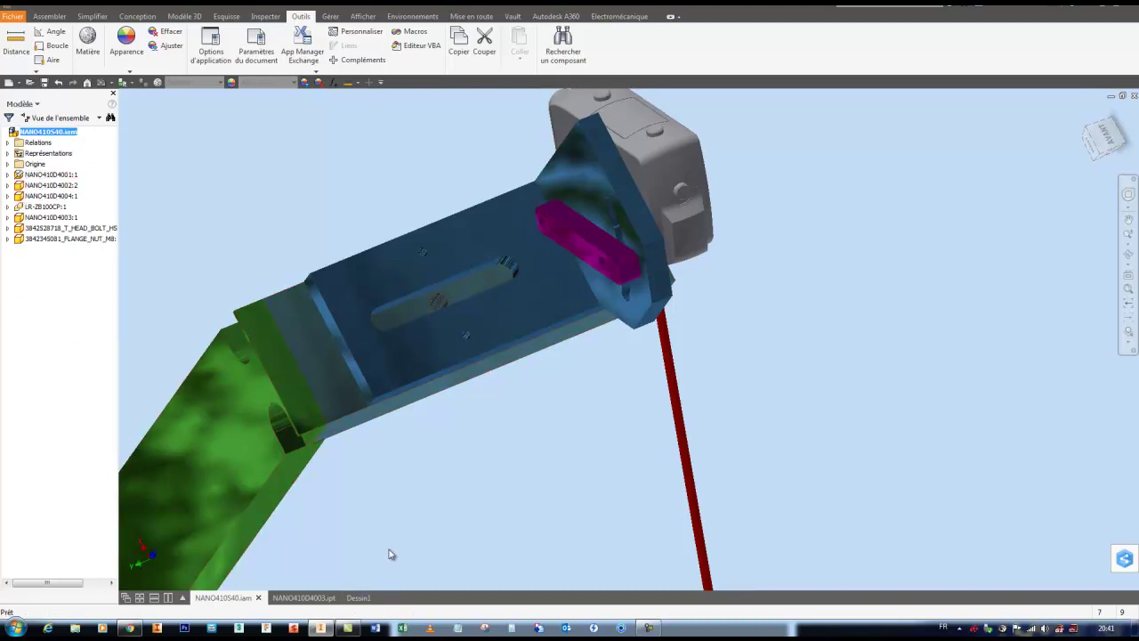
left_click(38, 176)
left_click(400, 272)
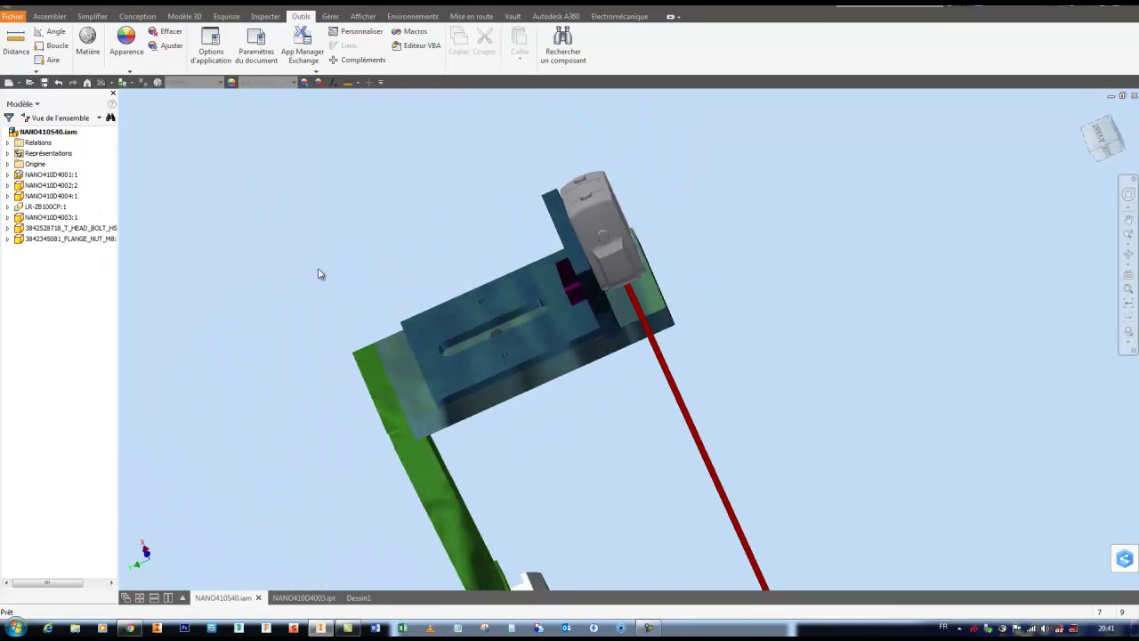
double_click(54, 176)
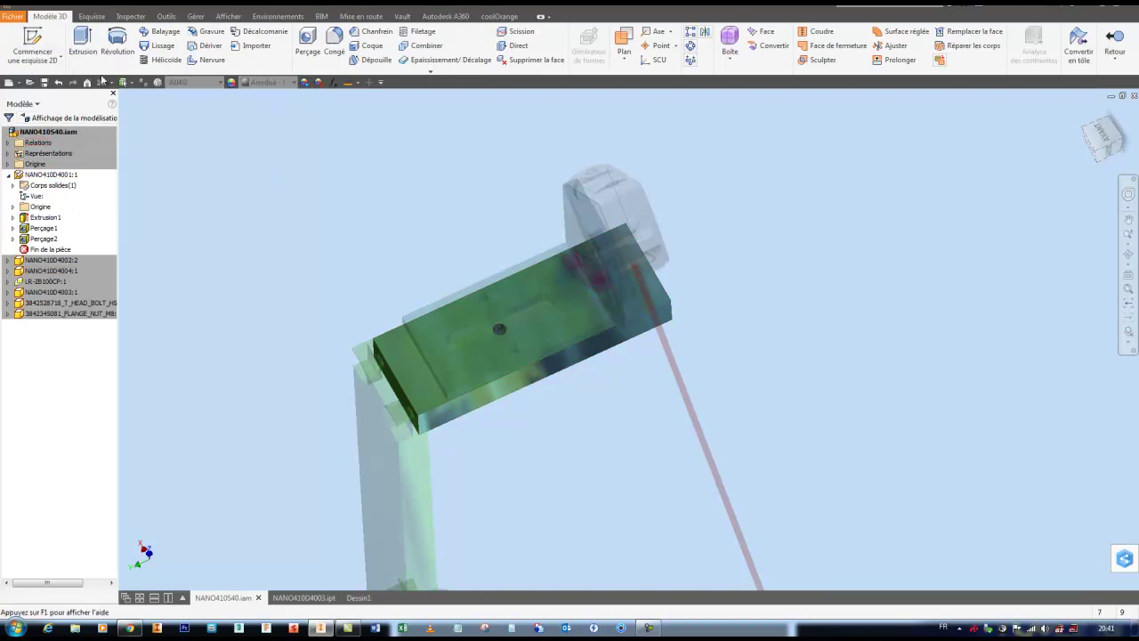
double_click(43, 132)
left_click(224, 180)
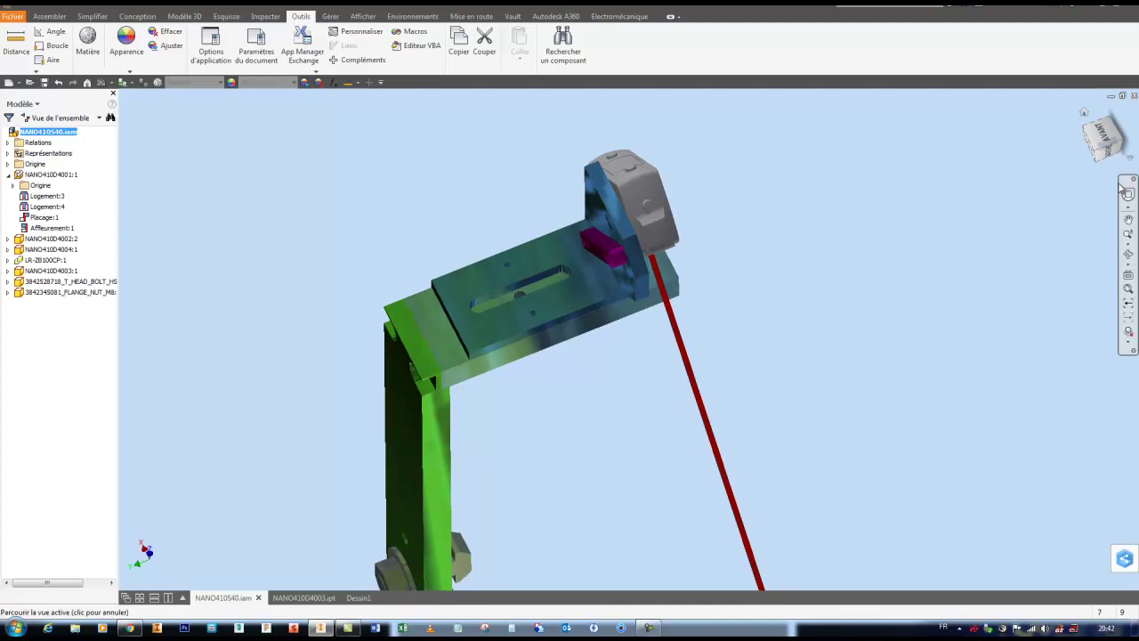
- Review which tools the navigation bar can display, and pan across the assembly
left_click(1134, 354)
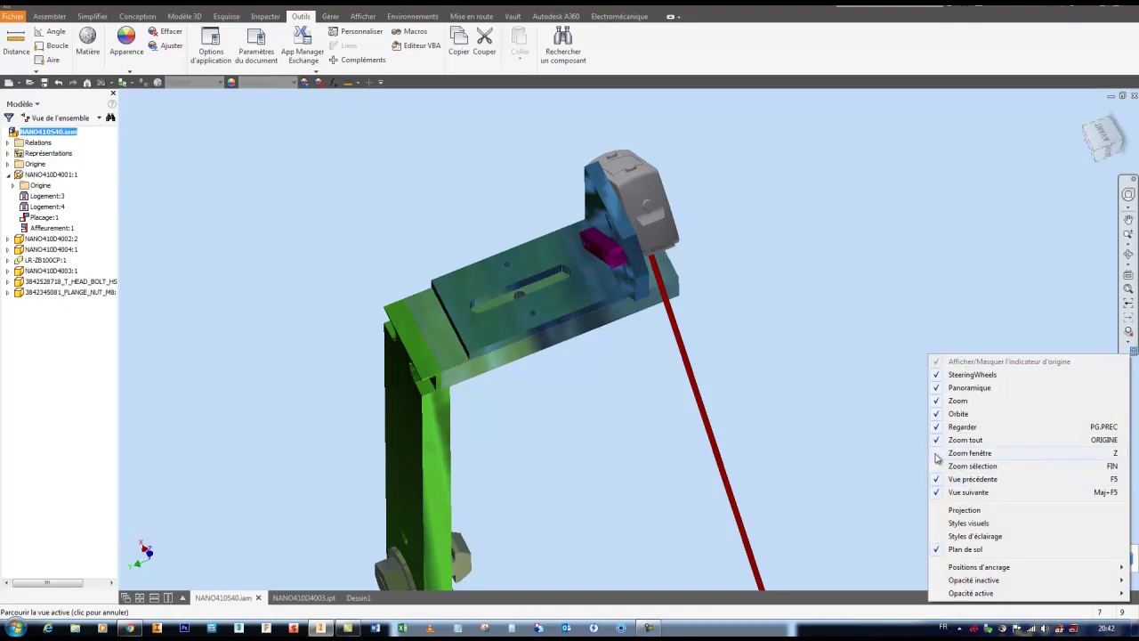
left_click(974, 300)
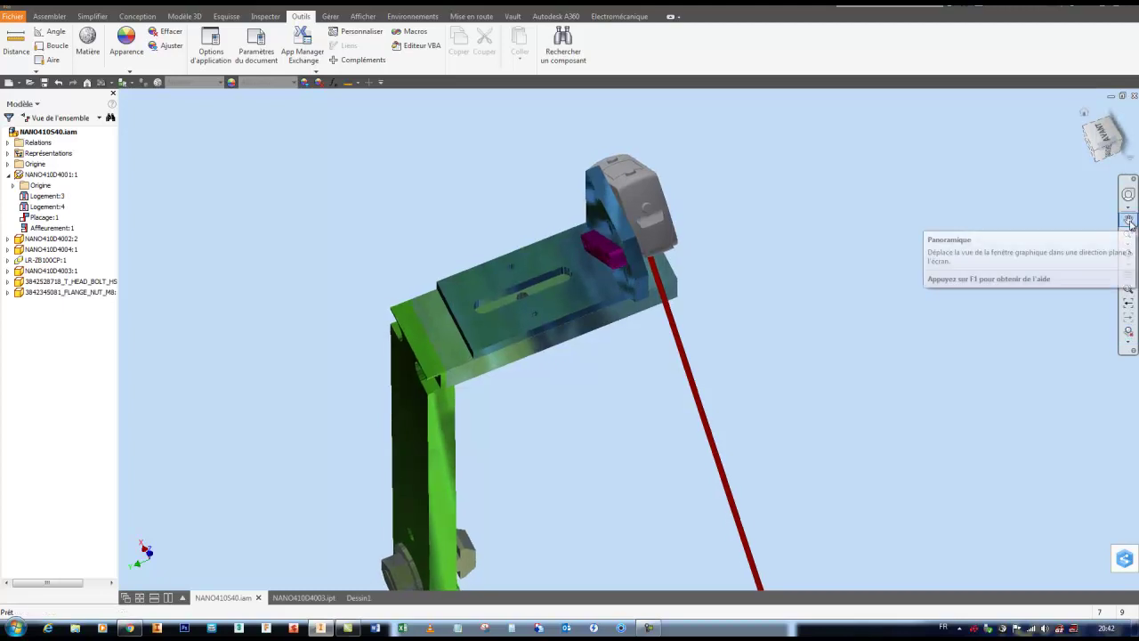
left_click(1128, 219)
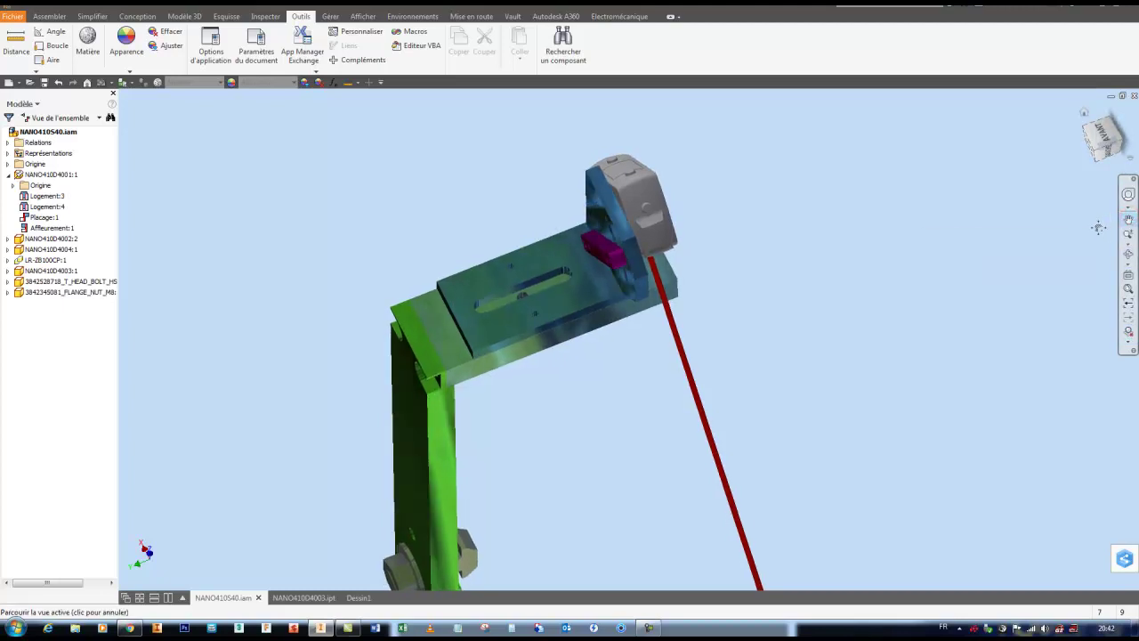
left_click_drag(579, 296, 534, 220)
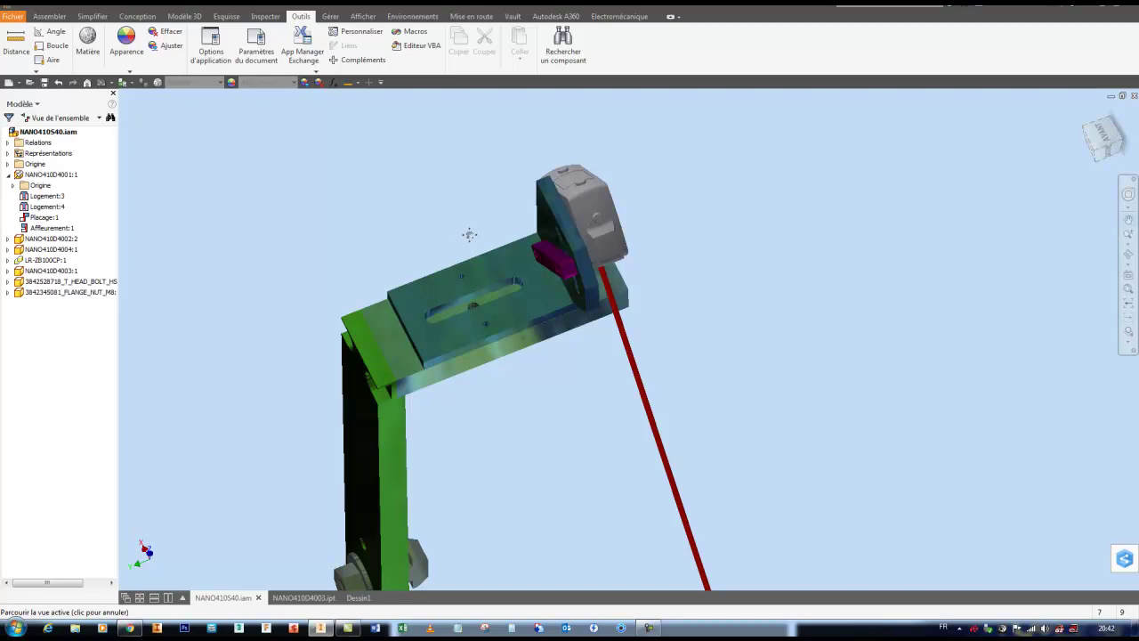
left_click_drag(498, 219, 432, 237)
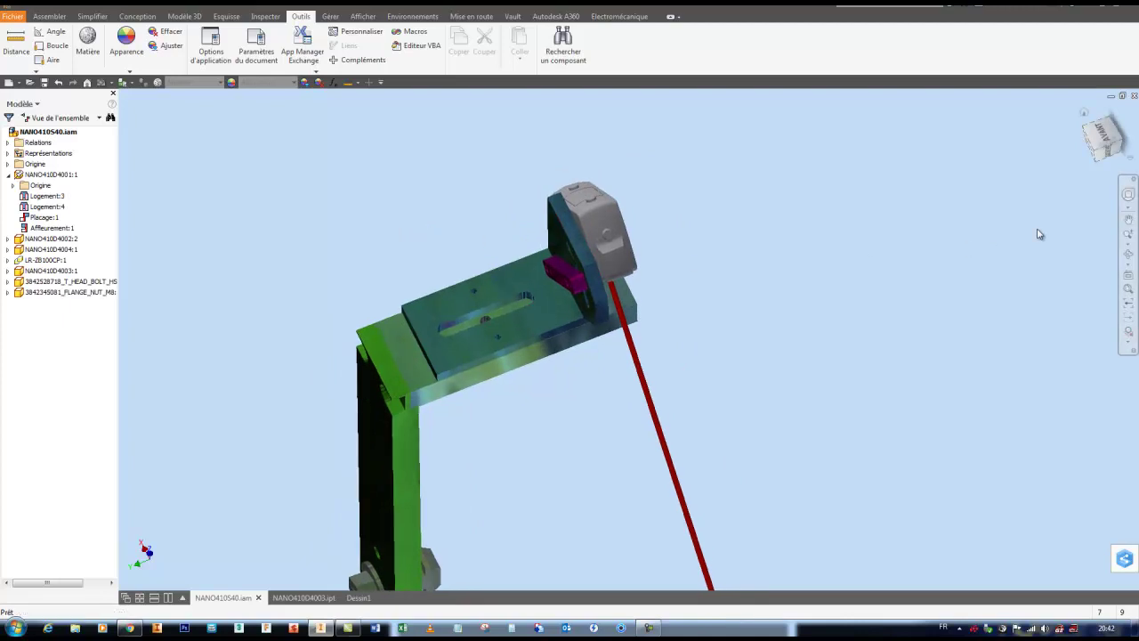
mouse_move(764, 276)
left_mouse_down()
mouse_move(783, 275)
mouse_move(751, 257)
mouse_move(745, 273)
mouse_move(756, 277)
left_mouse_up()
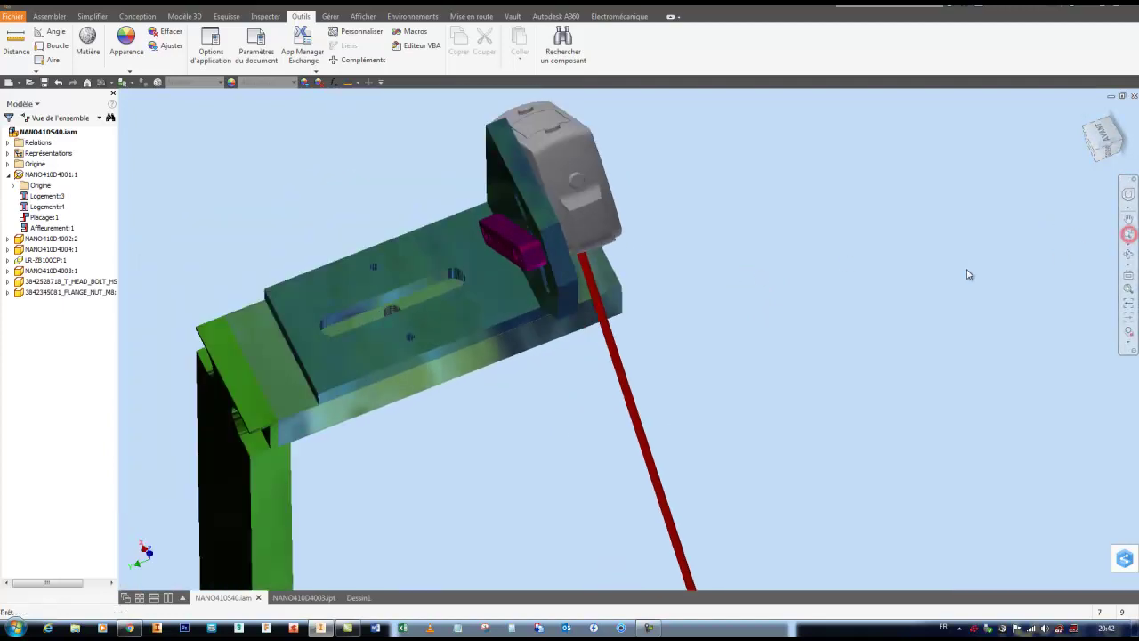
- Examine the assembly from different directions using free orbit, panning and the temporary Pan and Orbit modes
left_click(1125, 256)
left_click_drag(742, 311, 684, 291)
middle_click_drag(674, 311, 685, 329)
left_click_drag(684, 328, 653, 304)
middle_click_drag(666, 334, 107, 338)
middle_click_drag(574, 312, 280, 291)
left_click(630, 339)
left_click_drag(636, 321, 228, 495)
key("F2")
key("F4")
key("F2")
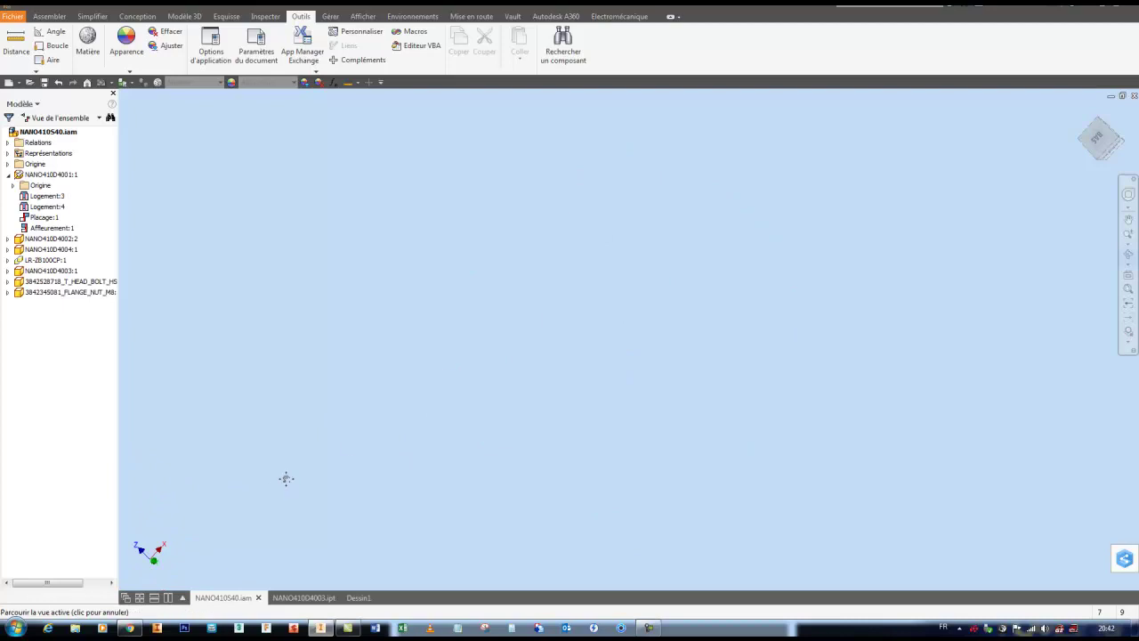
key("F4")
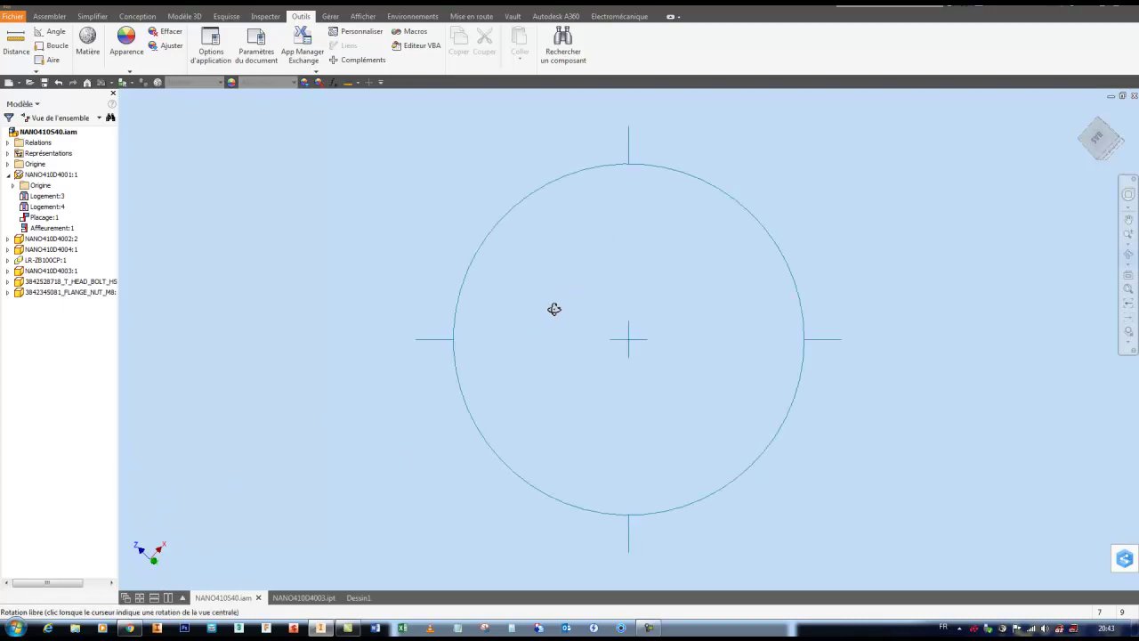
- Fit the whole assembly in the view with Zoom All, and review the navigation bar's display options again
left_click(1129, 276)
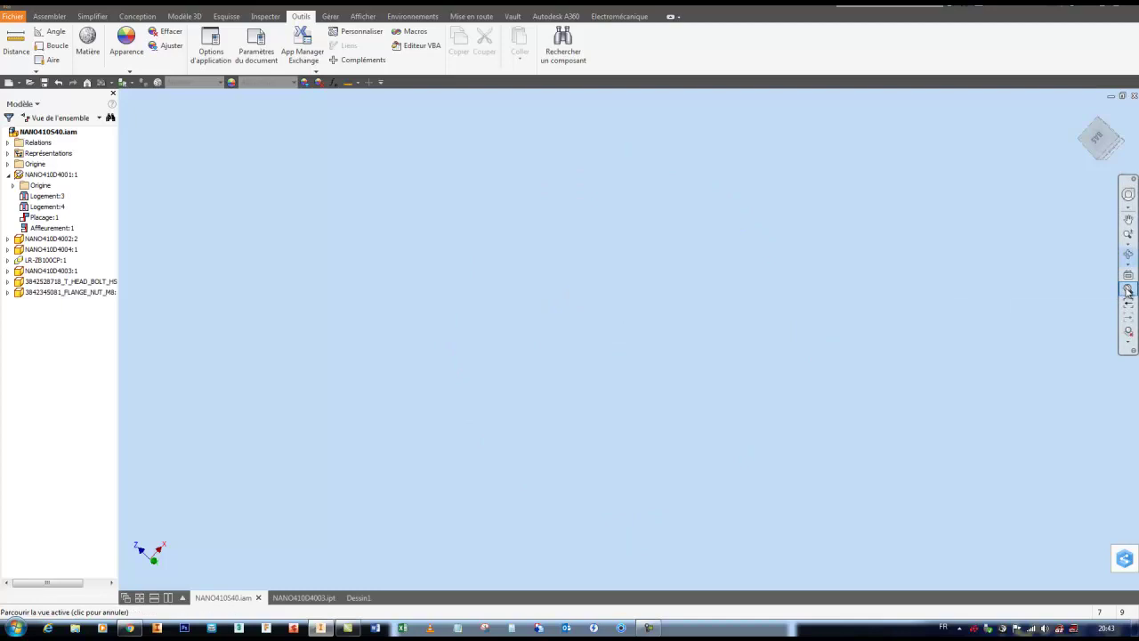
left_click(1127, 291)
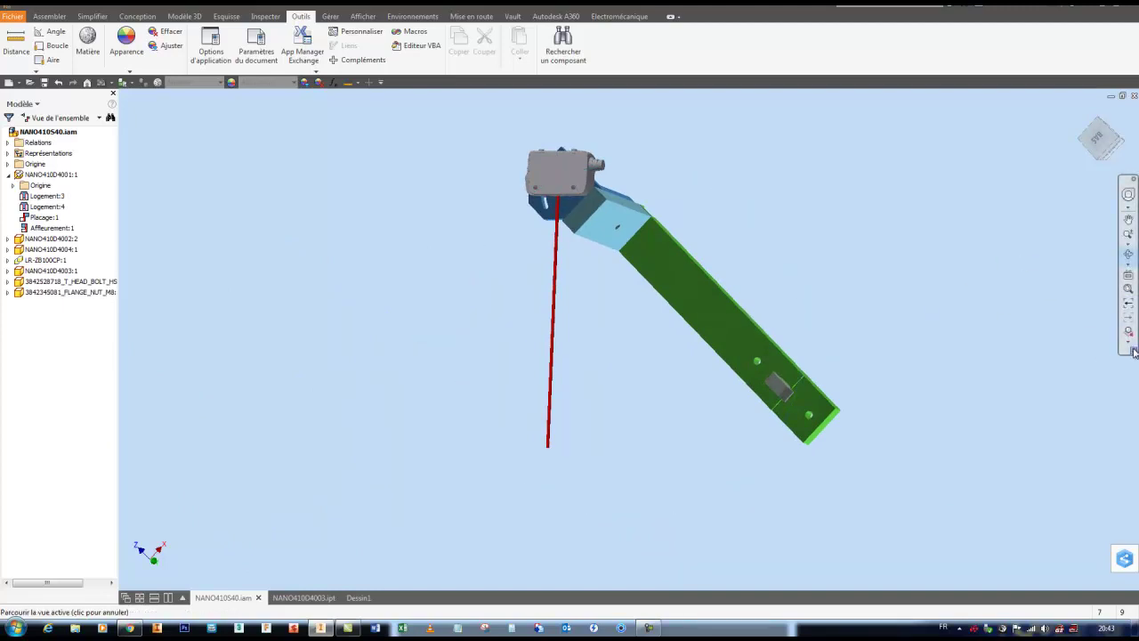
left_click(1134, 350)
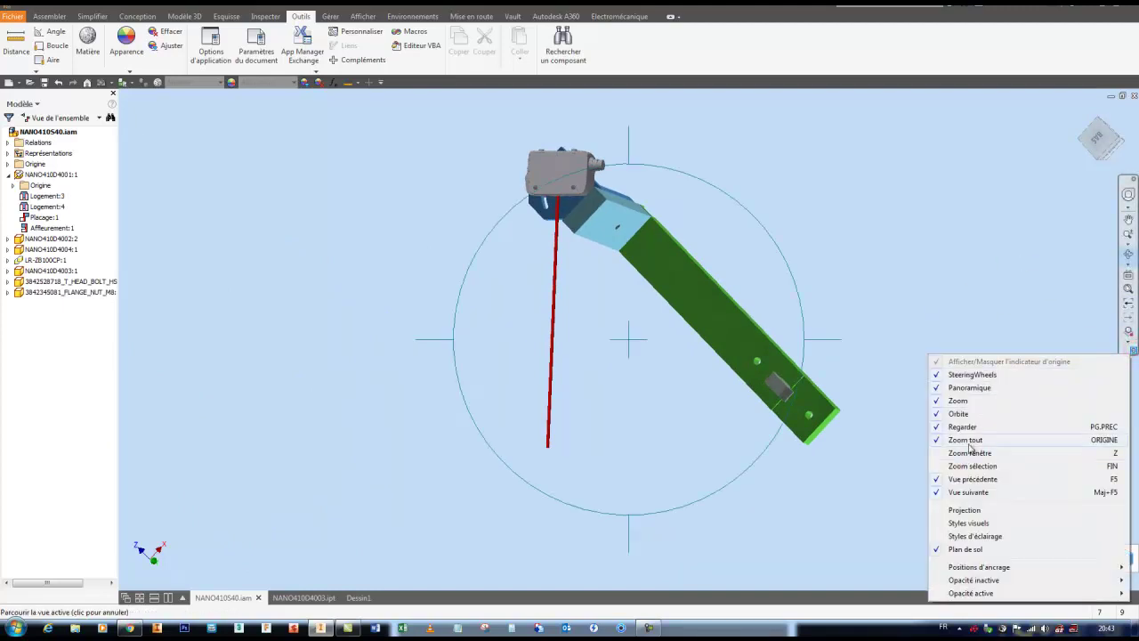
left_click(992, 282)
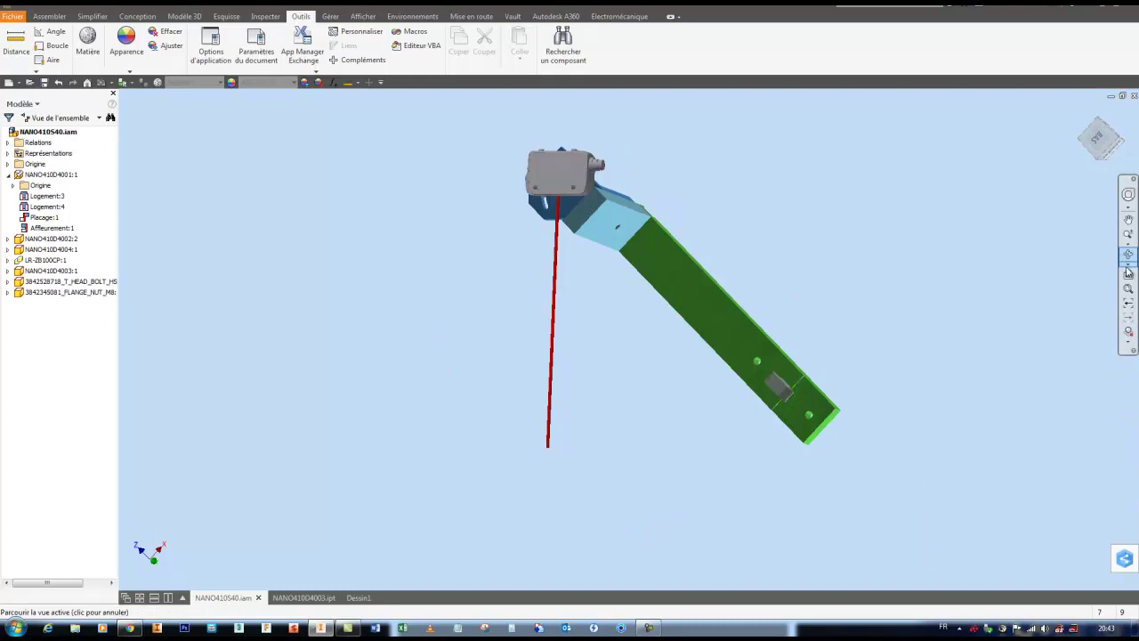
- Examine the sensor, its mounting plates and the green arm from several sides with pan, zoom and free orbit
left_click_drag(827, 240, 768, 270)
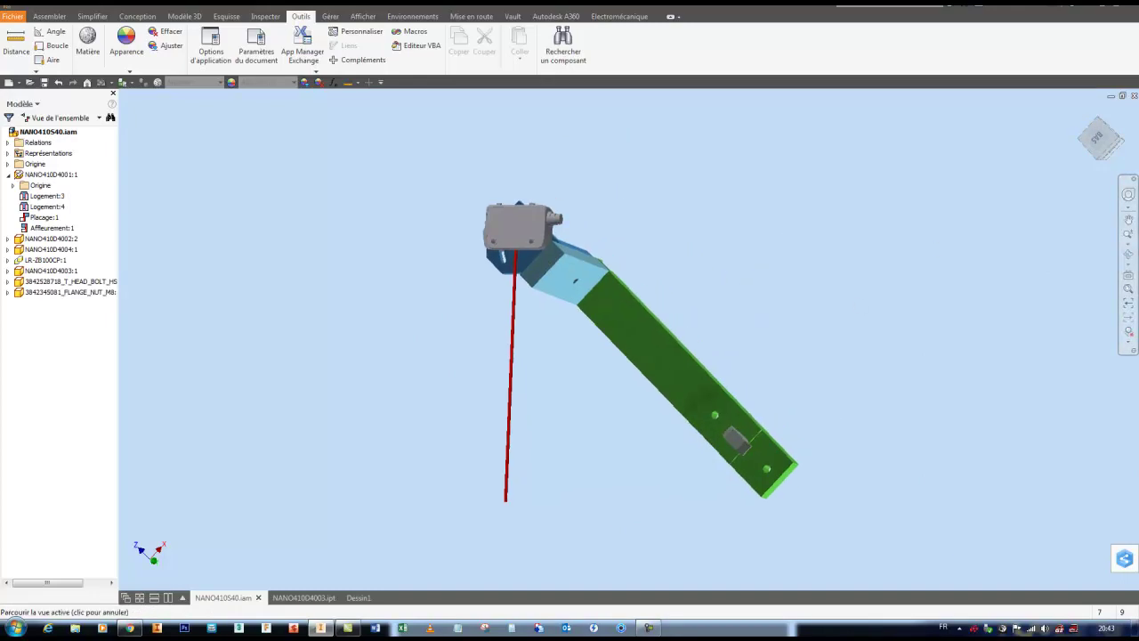
left_click(1128, 255)
left_click(708, 301)
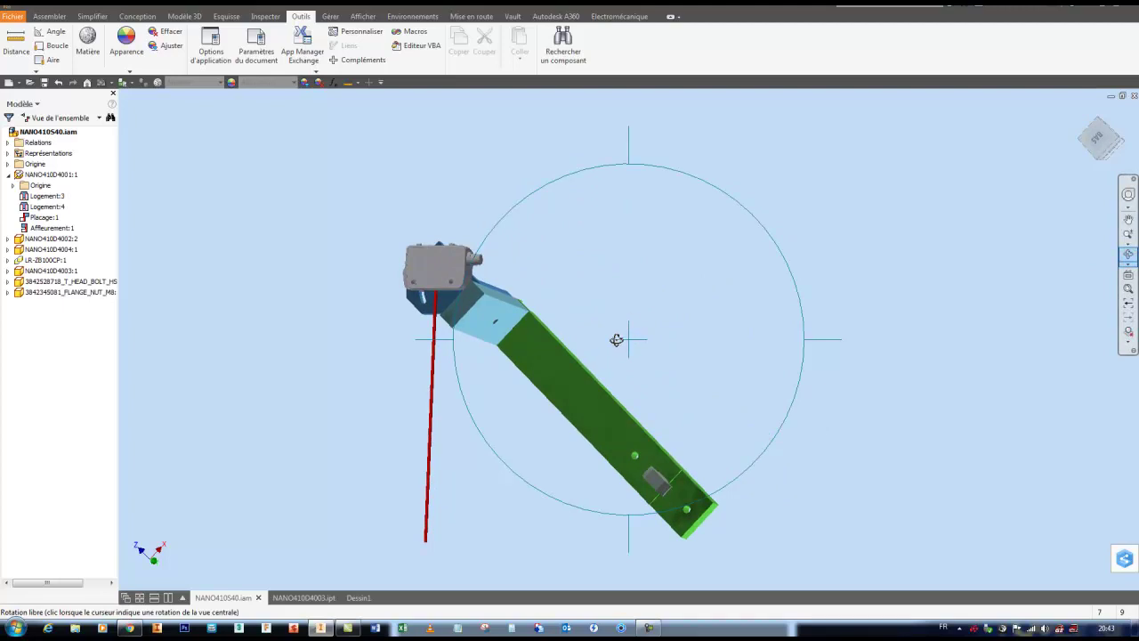
left_click_drag(632, 315, 769, 299)
scroll(694, 351, "up", 5)
left_click_drag(685, 327, 723, 326)
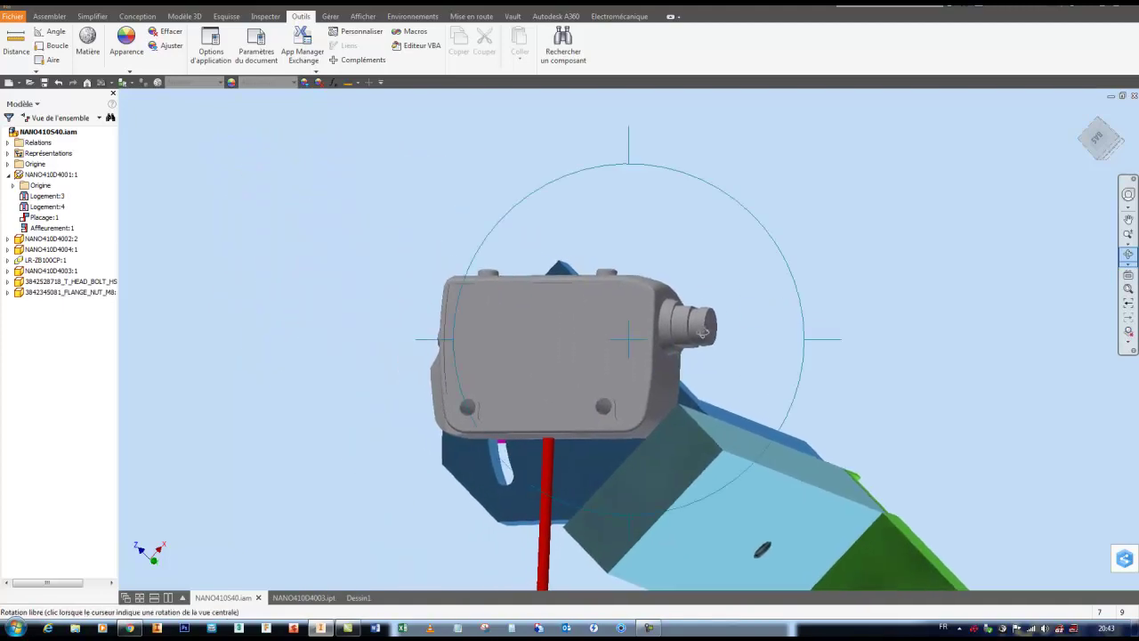
left_click_drag(667, 284, 630, 336)
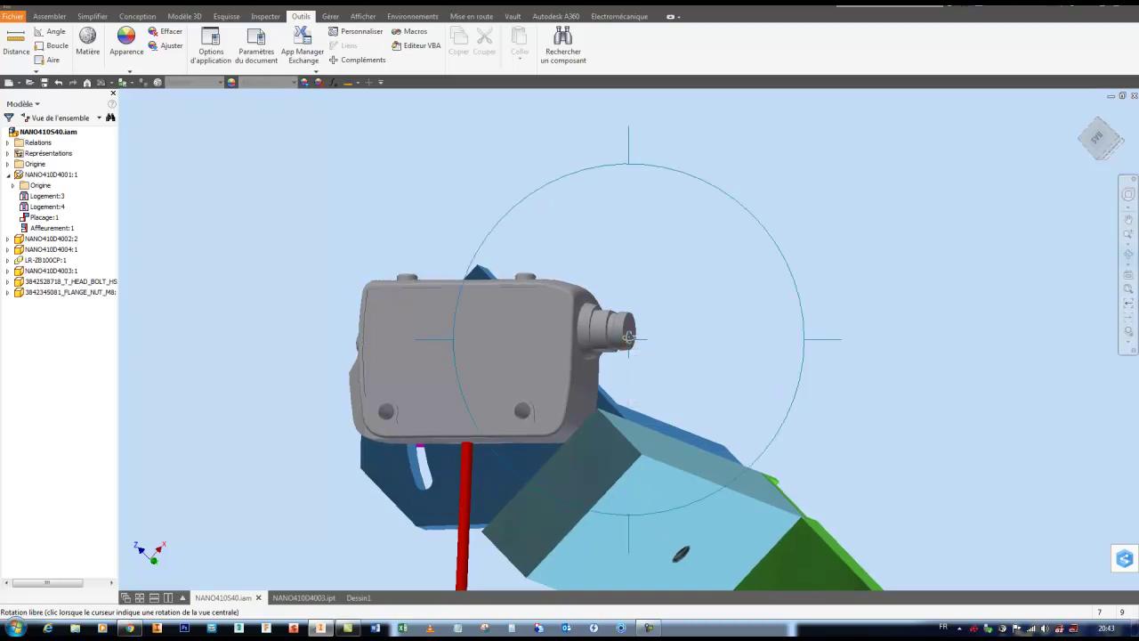
left_click_drag(631, 336, 577, 352)
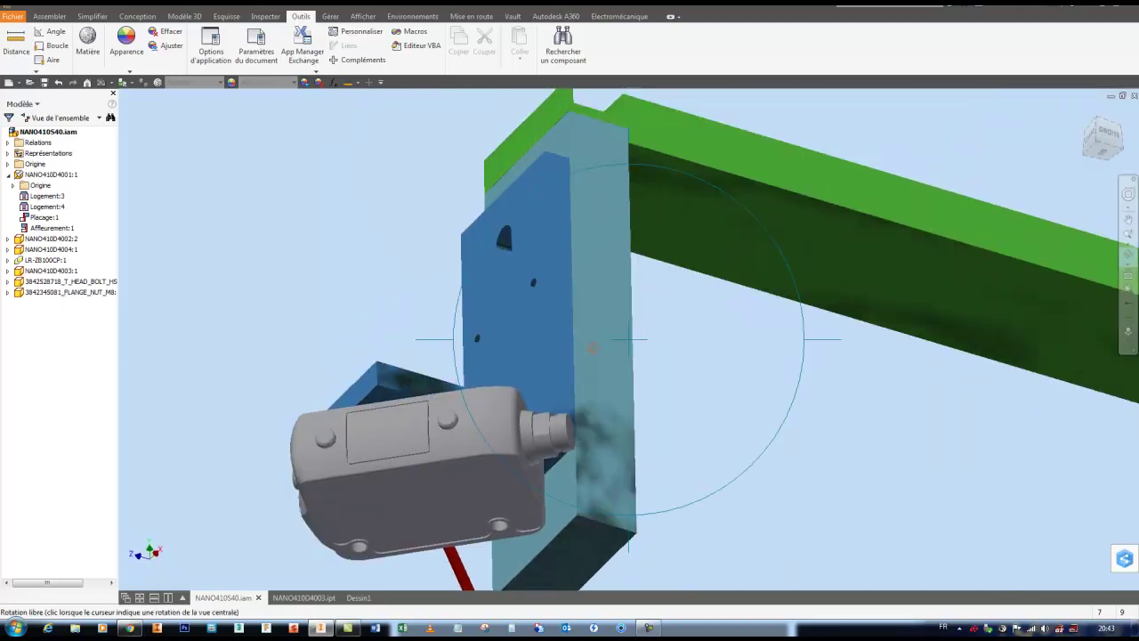
left_click_drag(631, 326, 708, 320)
left_click_drag(629, 337, 600, 318)
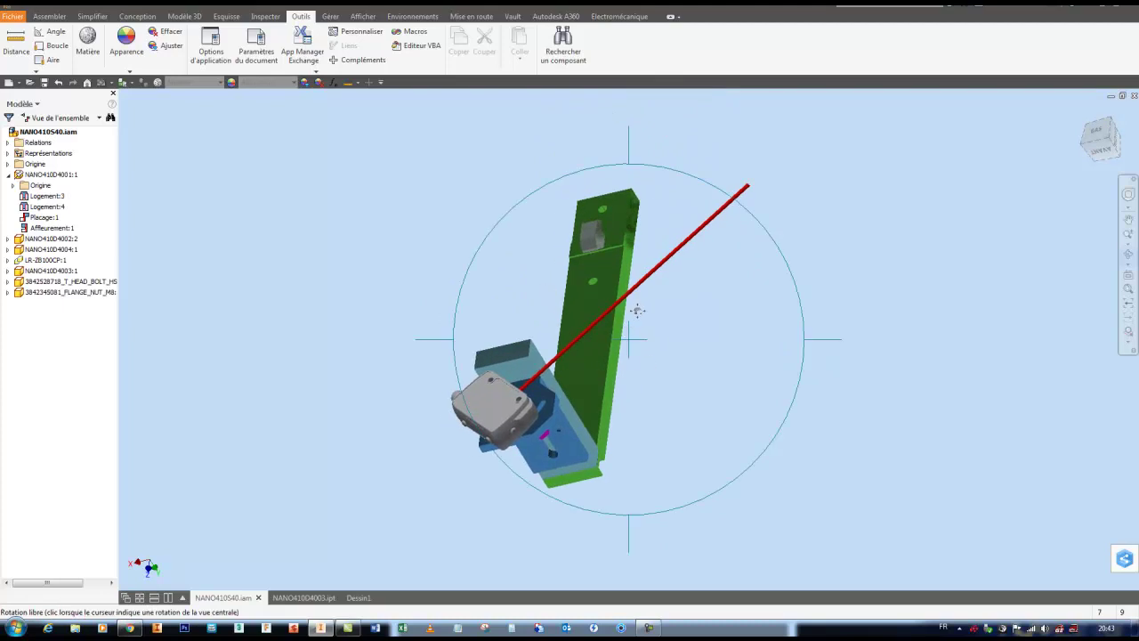
left_click_drag(638, 310, 646, 309)
- Show the ground plane around the assembly and hide it again
left_click(1127, 305)
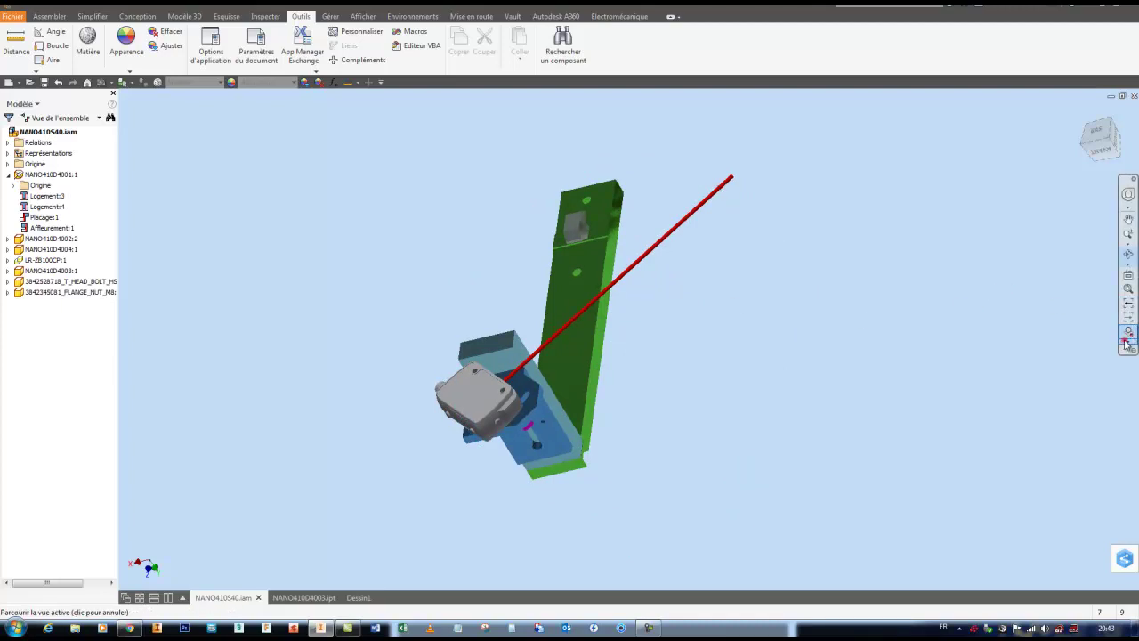
left_click(1126, 346)
left_click(1058, 349)
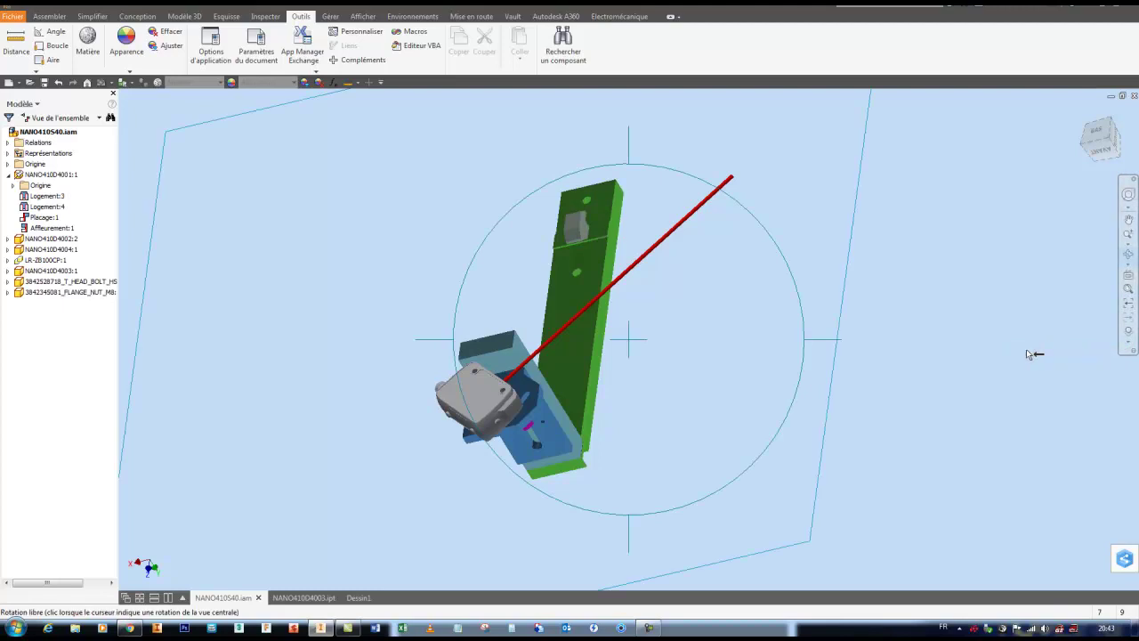
left_click(1127, 331)
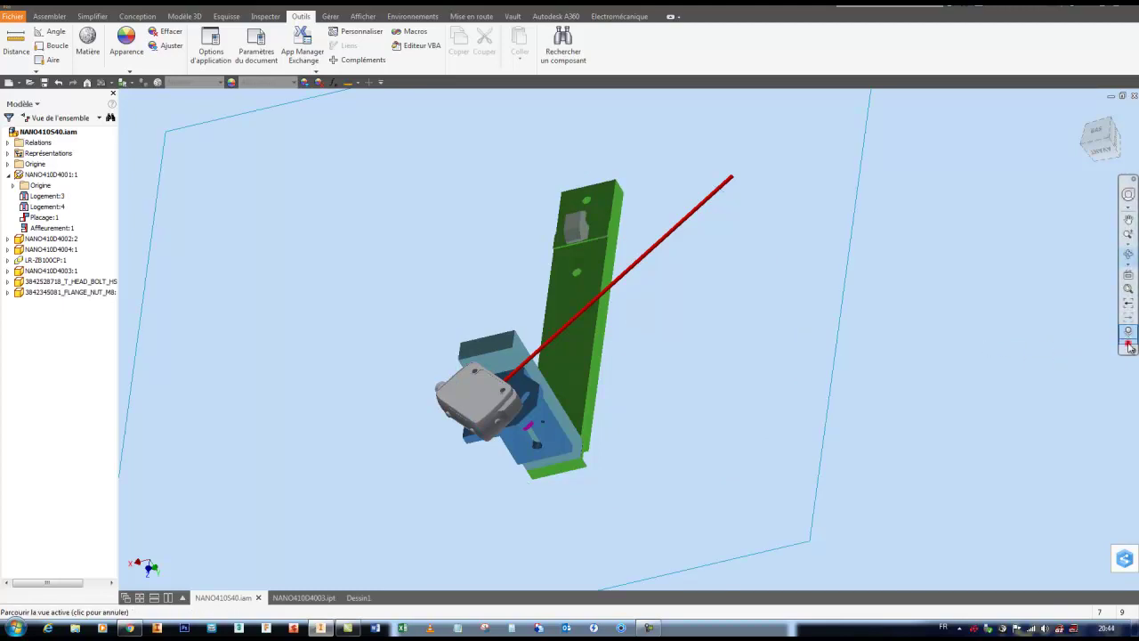
left_click(1128, 346)
left_click(1048, 364)
middle_click_drag(901, 268, 848, 300)
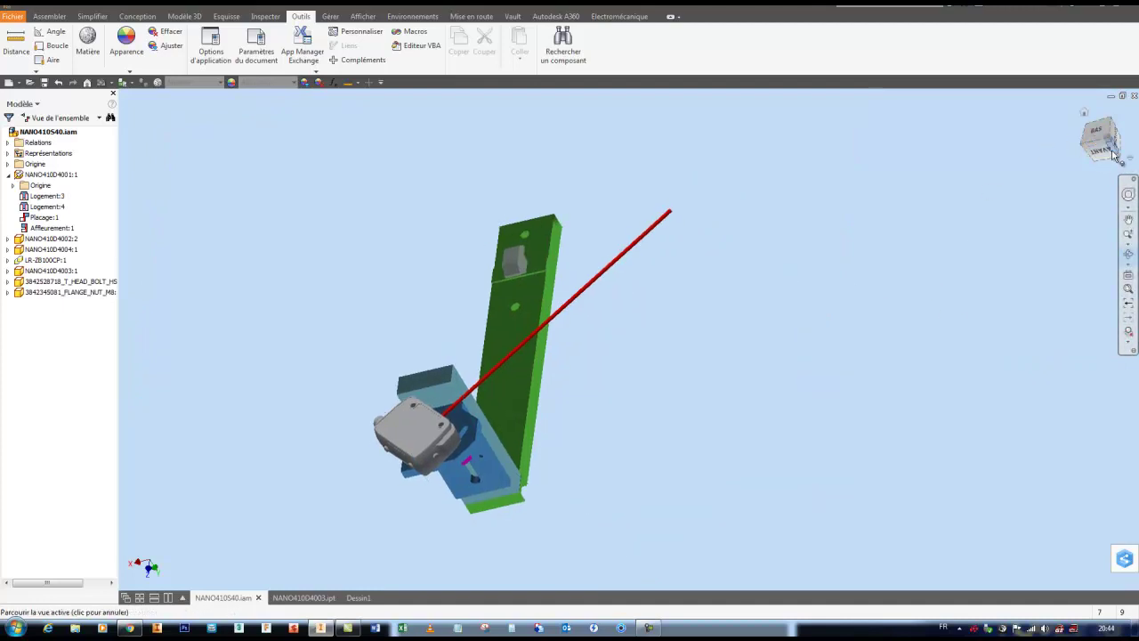
middle_click_drag(643, 328, 709, 287)
middle_click_drag(597, 267, 610, 276)
middle_click_drag(517, 246, 476, 151)
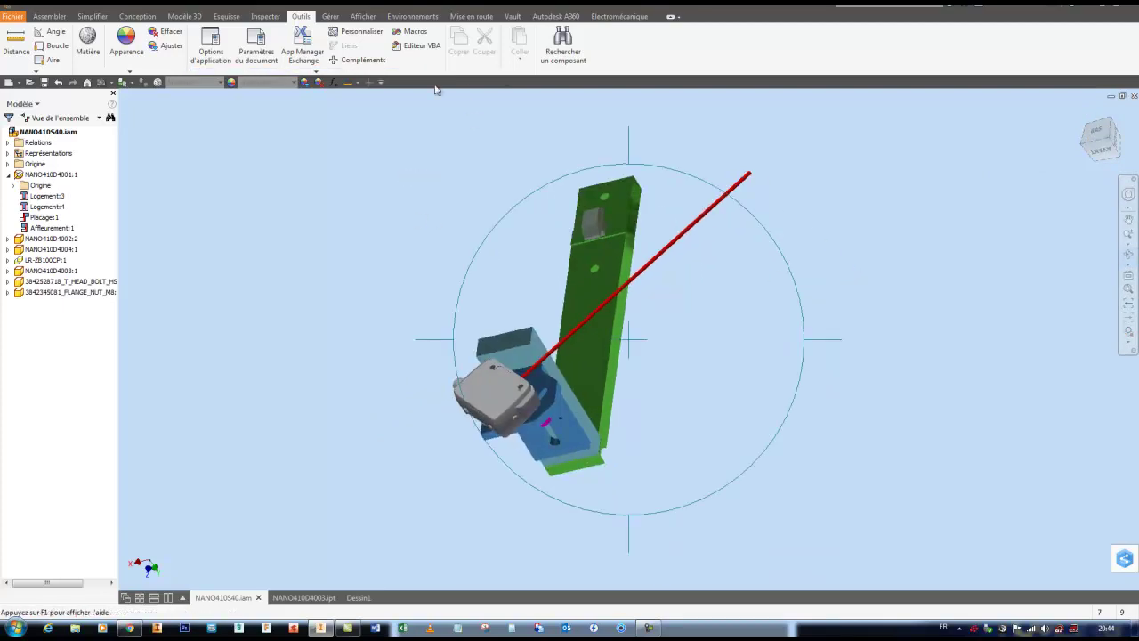
- Display the Quick Access Toolbar above the ribbon and put it back below the ribbon
left_click(381, 84)
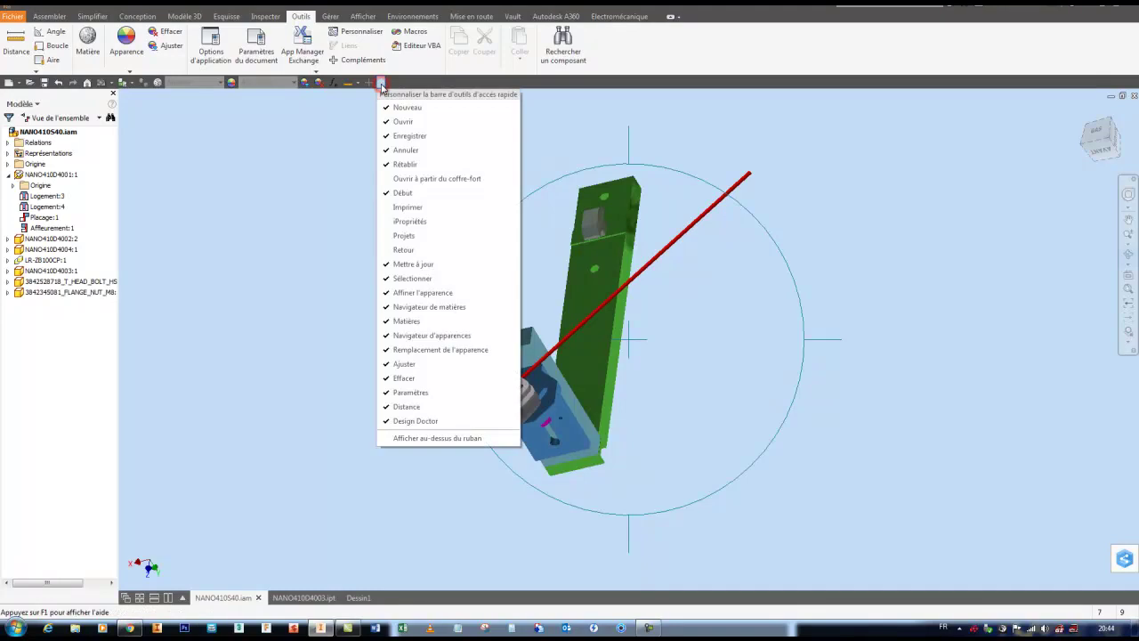
left_click(428, 439)
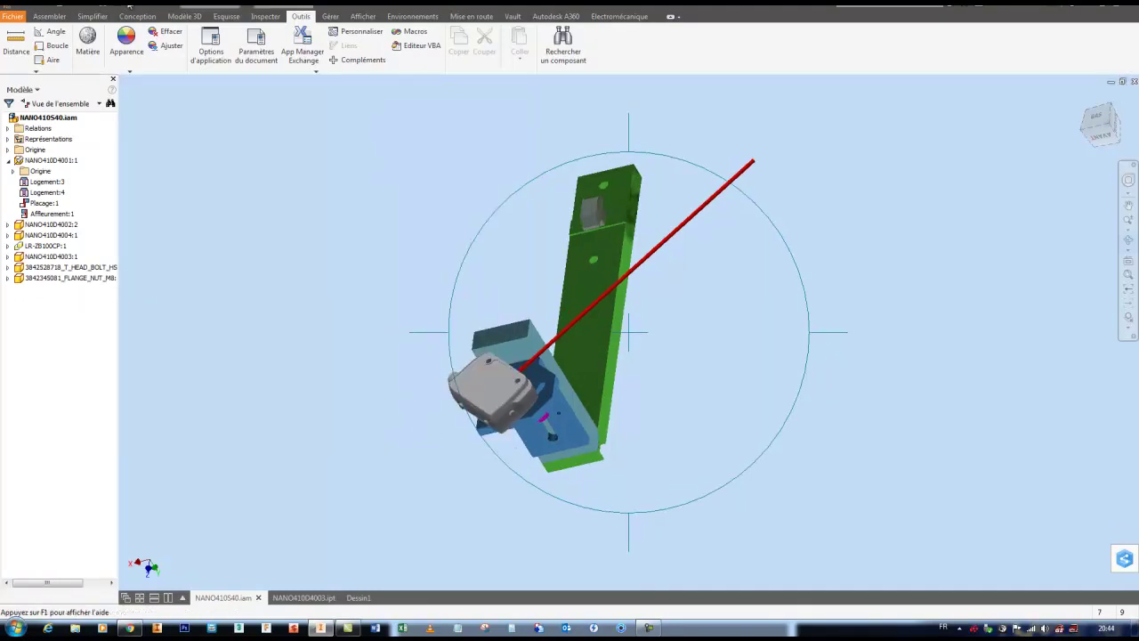
left_click(397, 10)
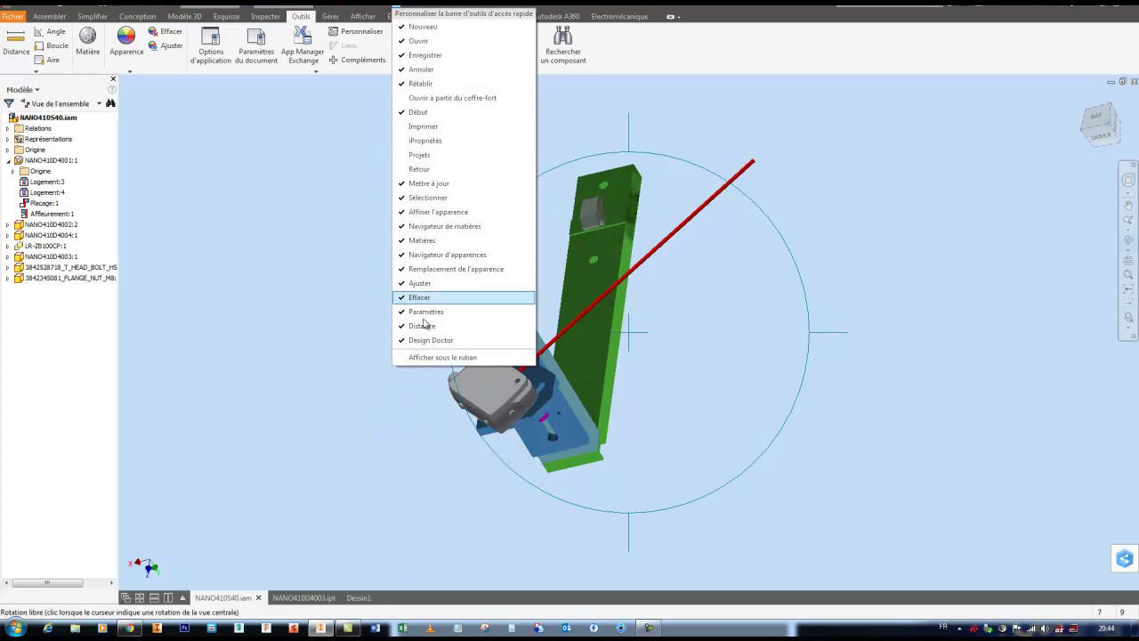
left_click(442, 358)
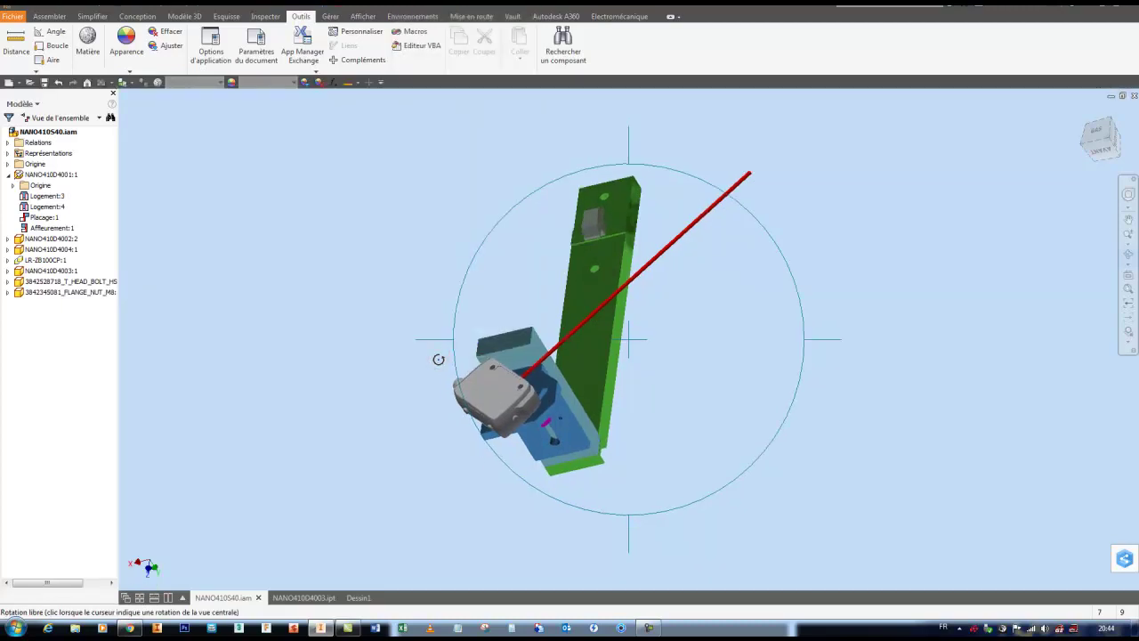
- Review the list of commands that can be shown in the Quick Access Toolbar
left_click(380, 83)
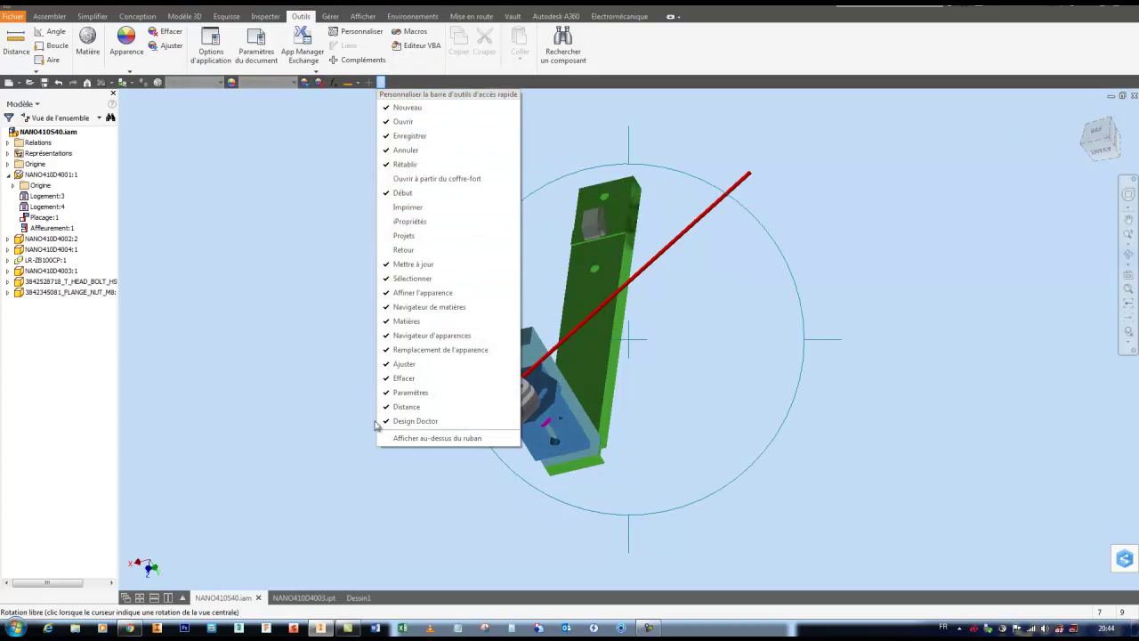
left_click(331, 124)
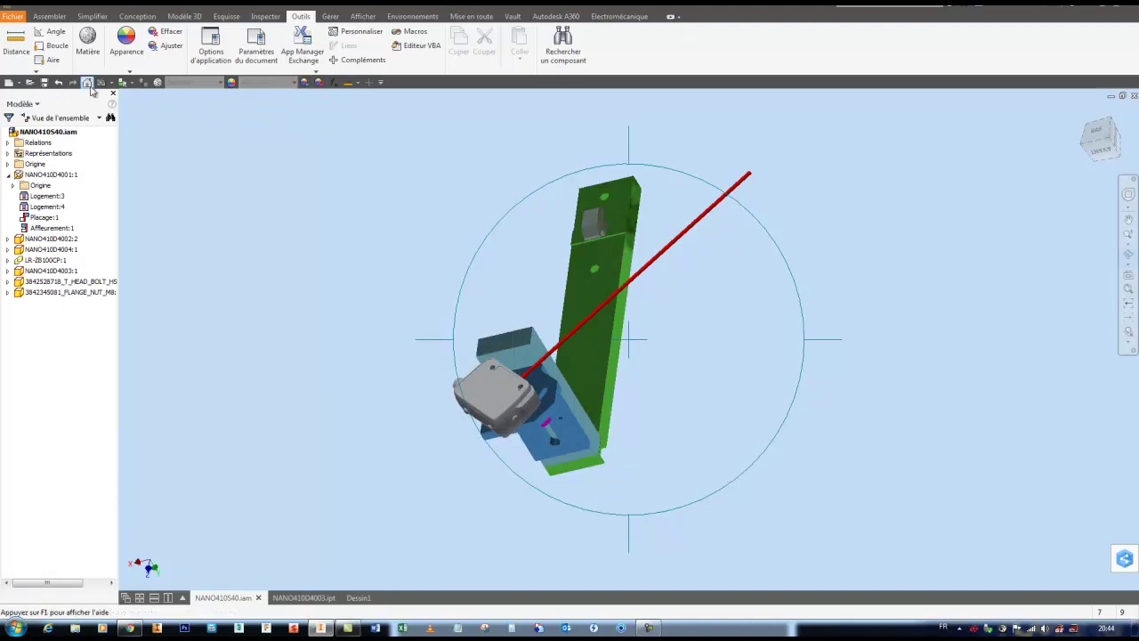
left_click(380, 82)
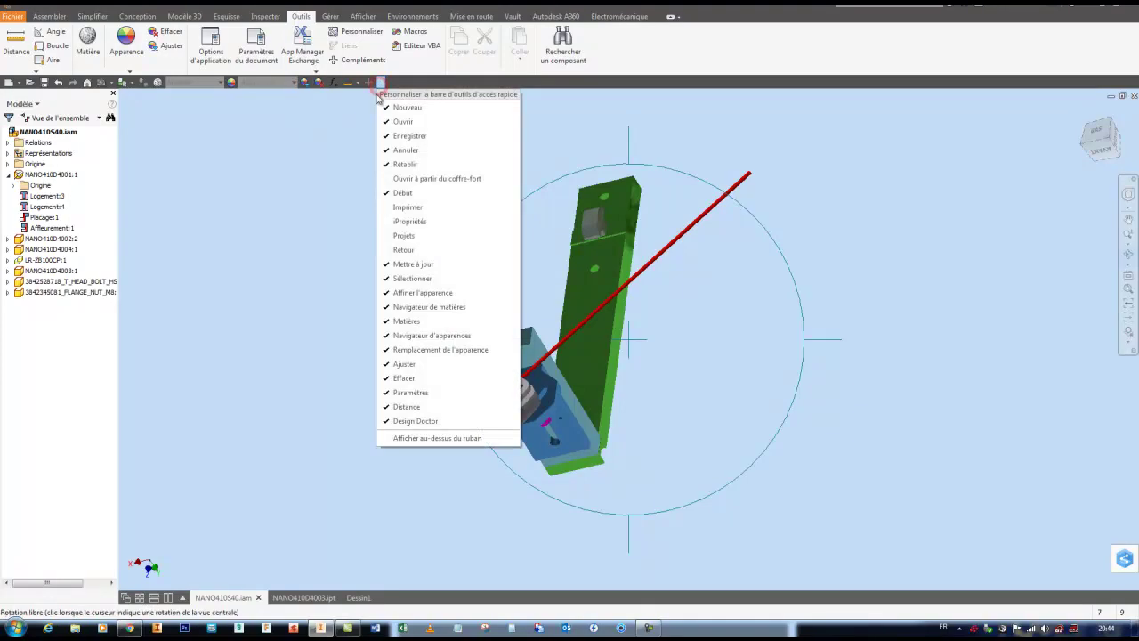
left_click(343, 156)
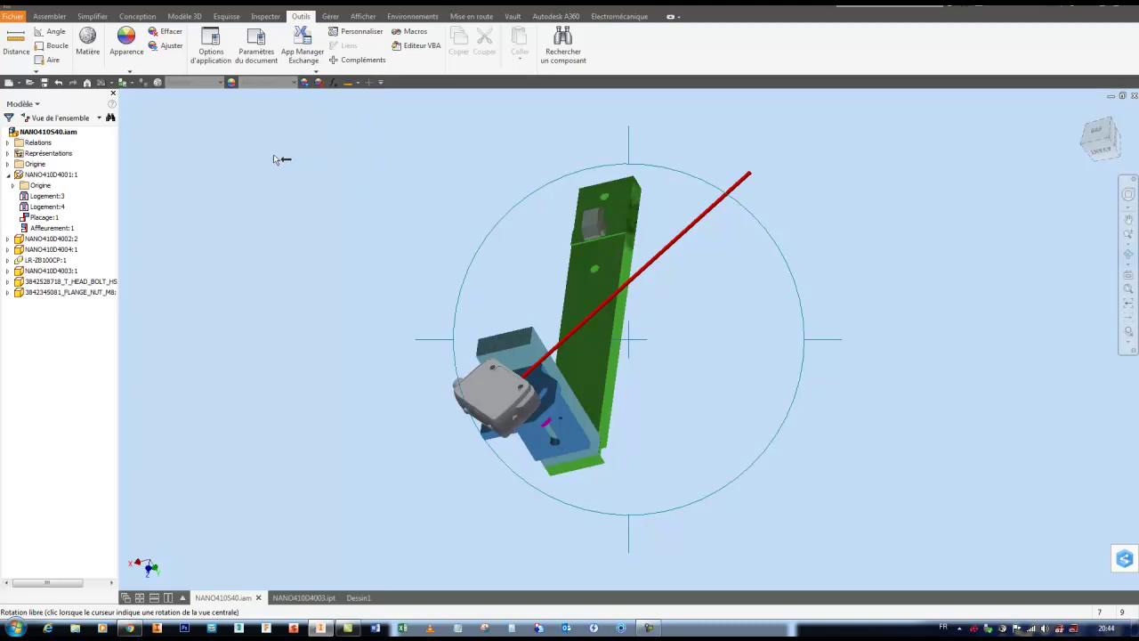
- Leave the free orbit, hide the model browser and restore it through the user interface display options
left_click(249, 136)
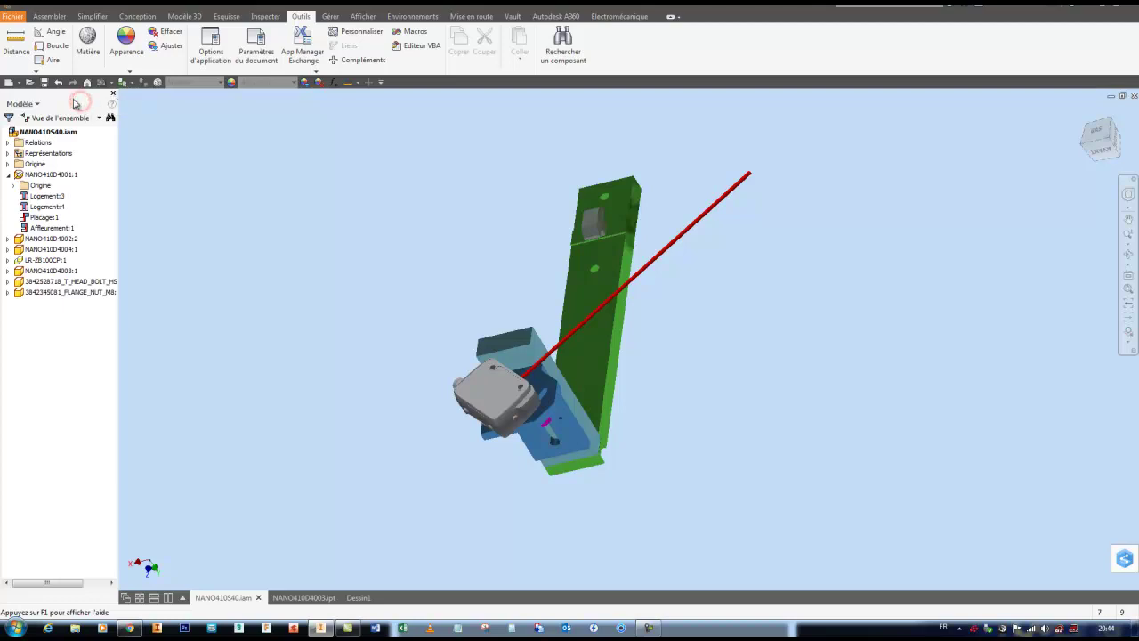
left_click(113, 94)
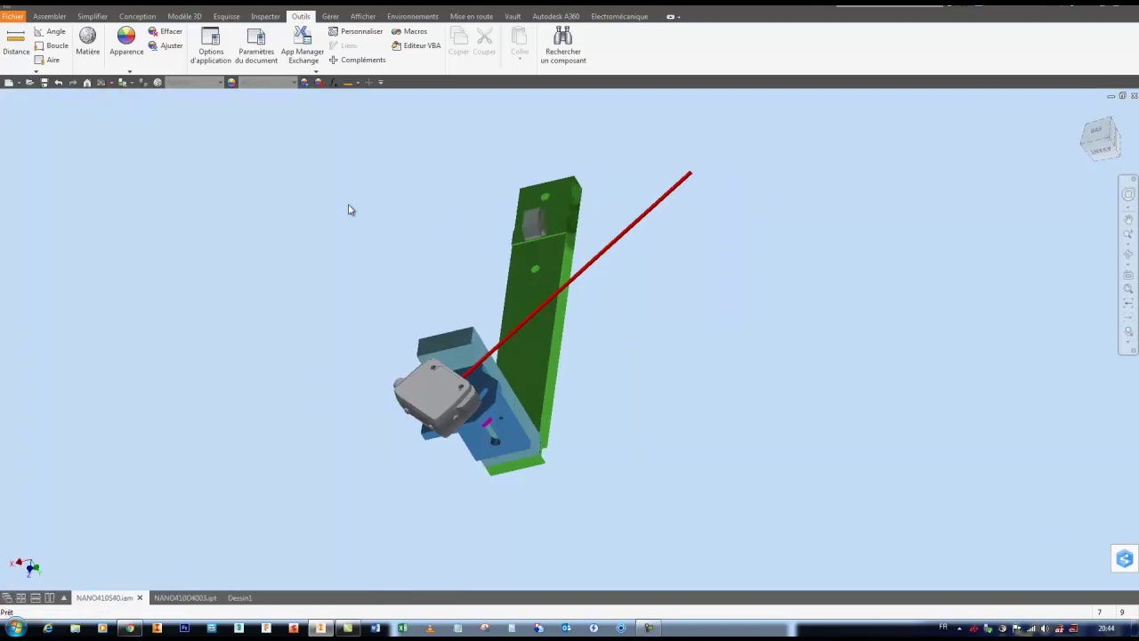
left_click(357, 17)
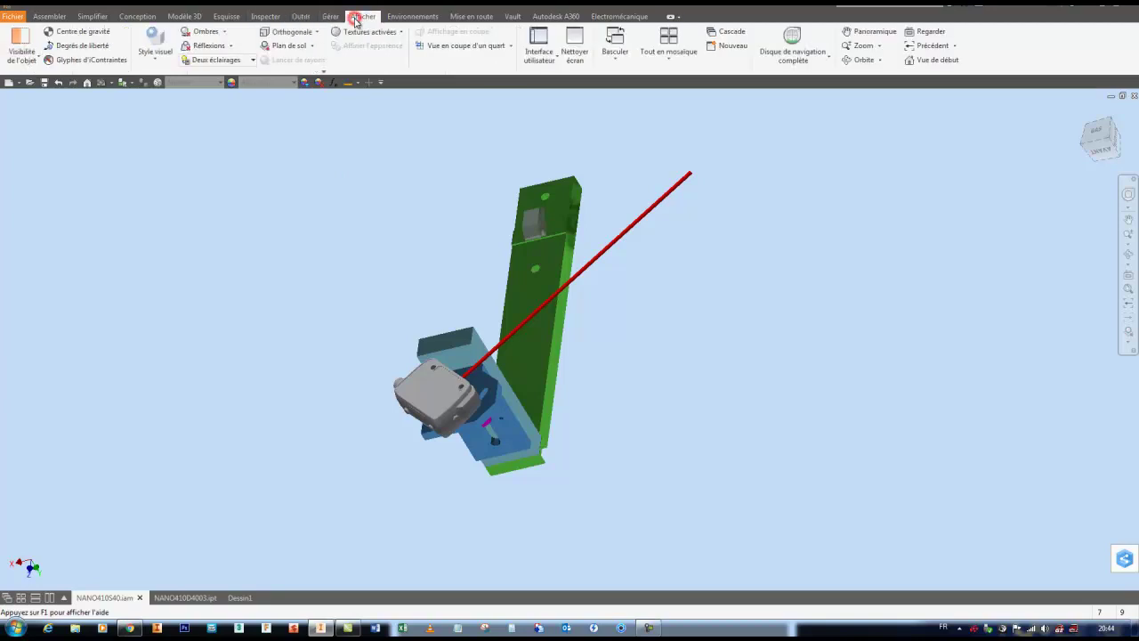
left_click(553, 62)
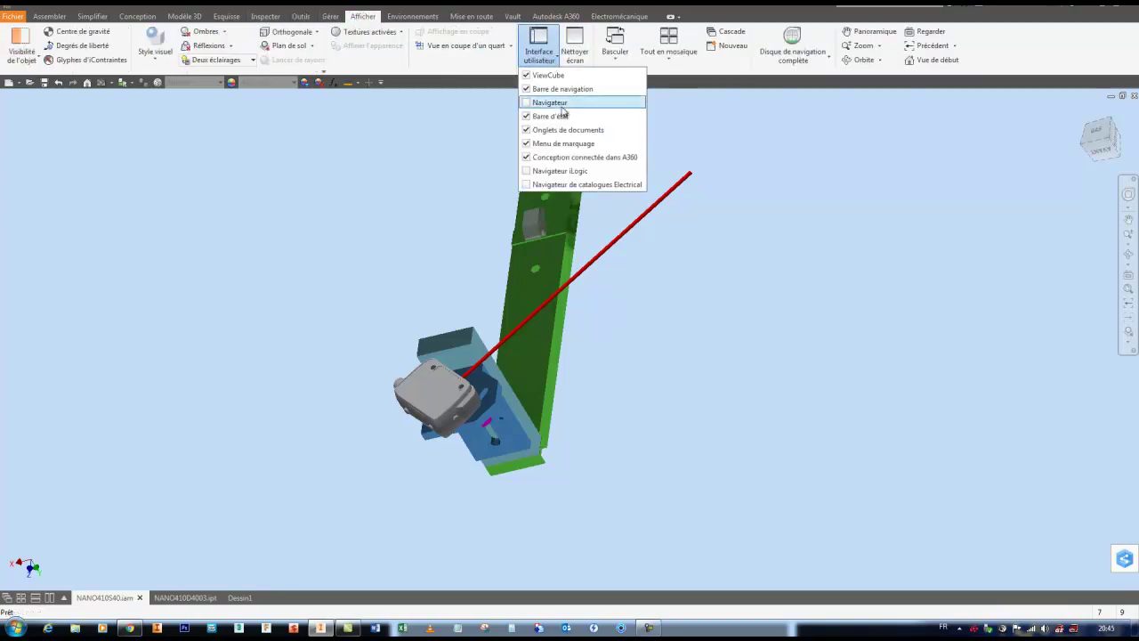
left_click(525, 103)
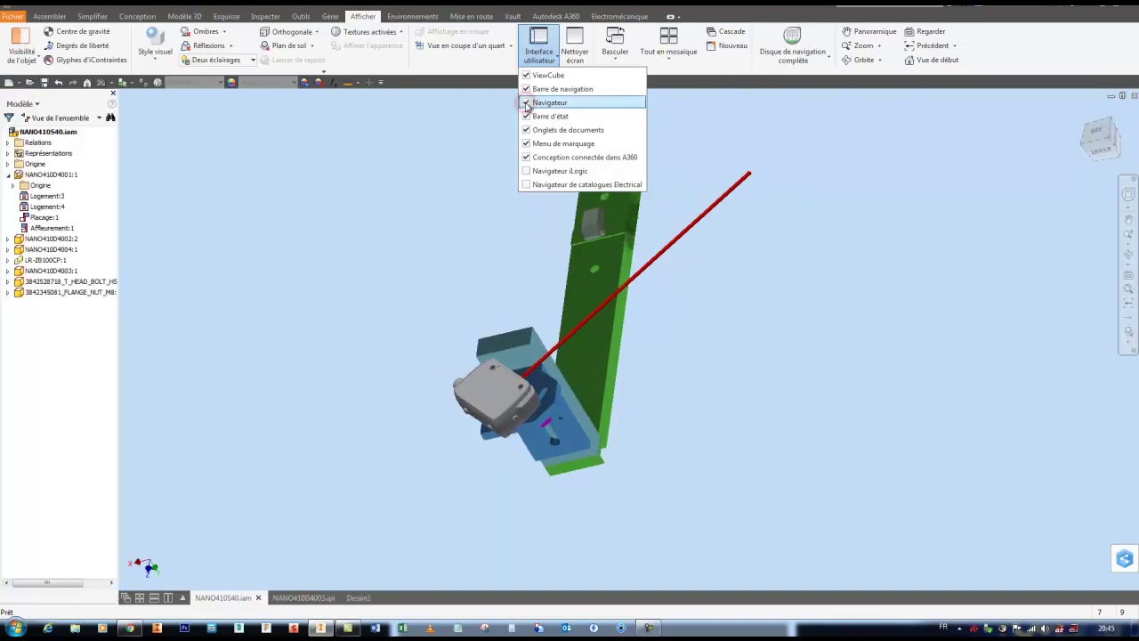
left_click(362, 151)
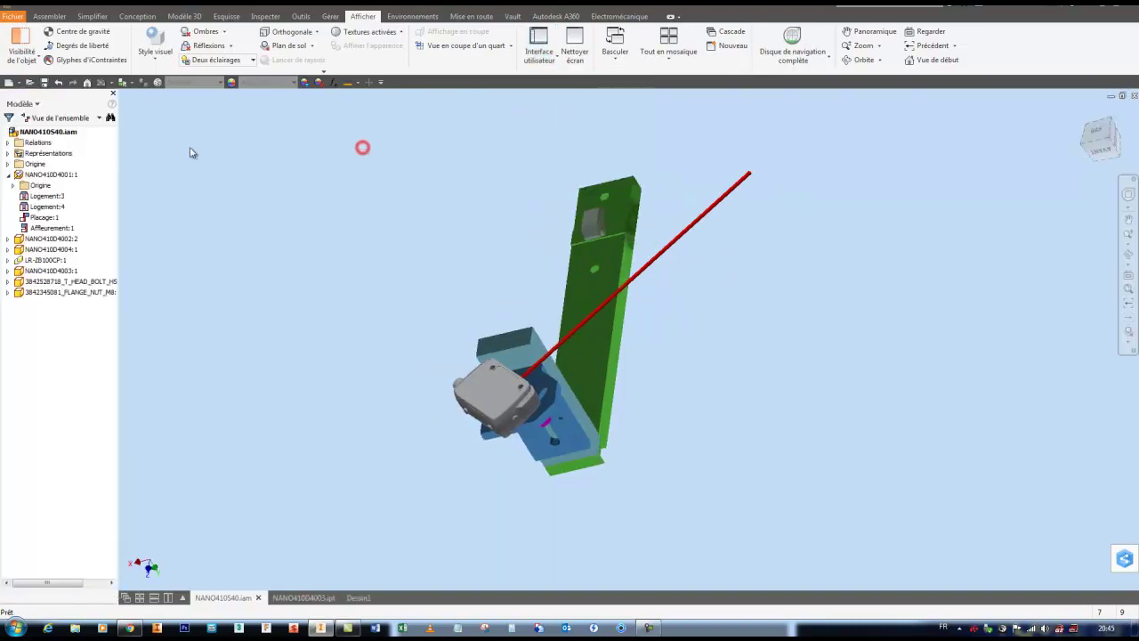
- Try to undock the model browser from the edge of the graphics area
left_click_drag(58, 96, 115, 99)
left_click(357, 143)
double_click(117, 102)
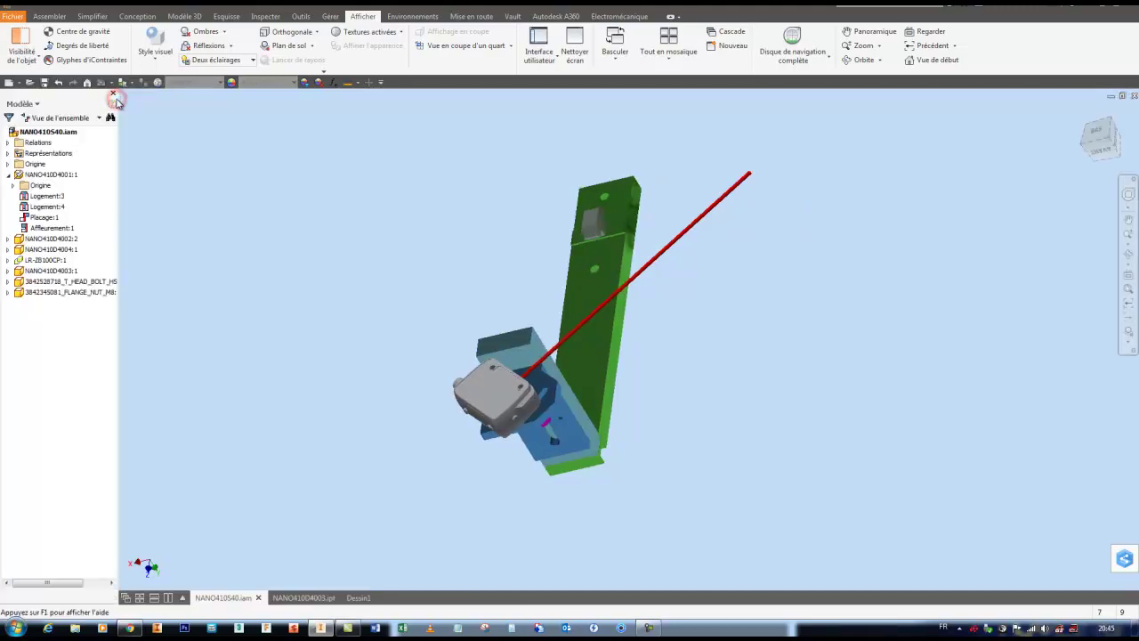
- Close the model browser again and bring it back with the Navigateur display option
left_click(113, 94)
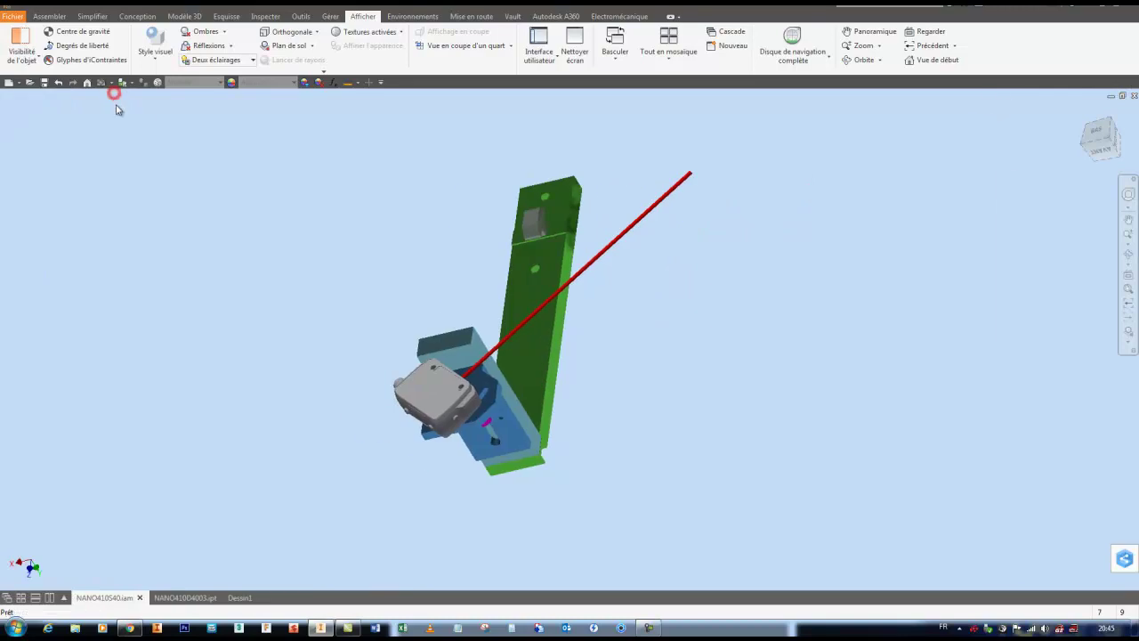
left_click(549, 69)
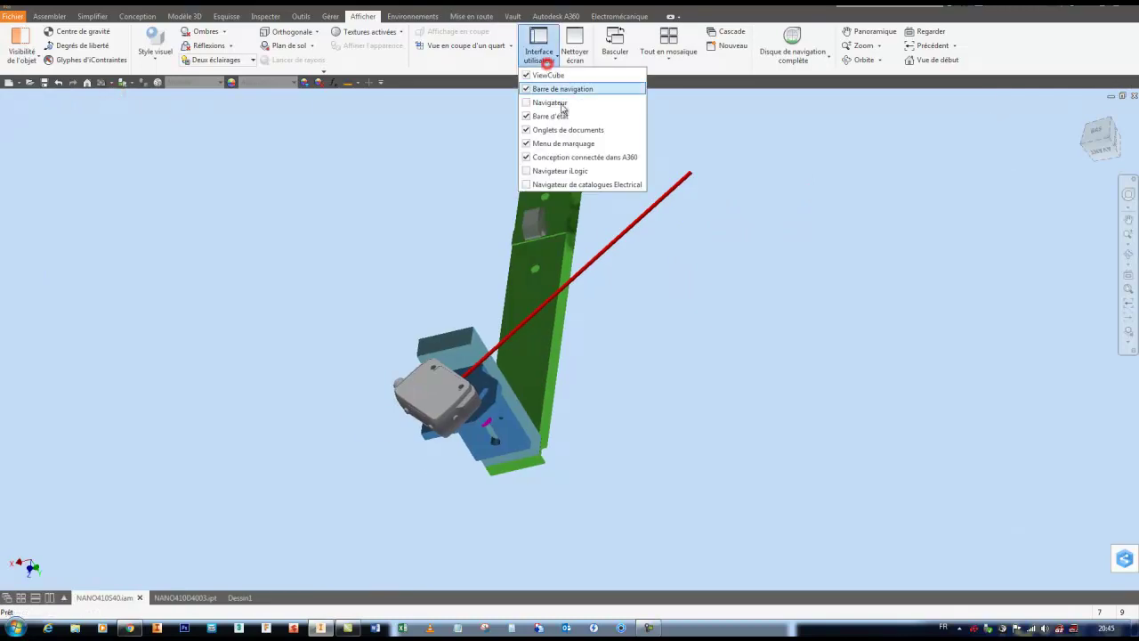
left_click(532, 103)
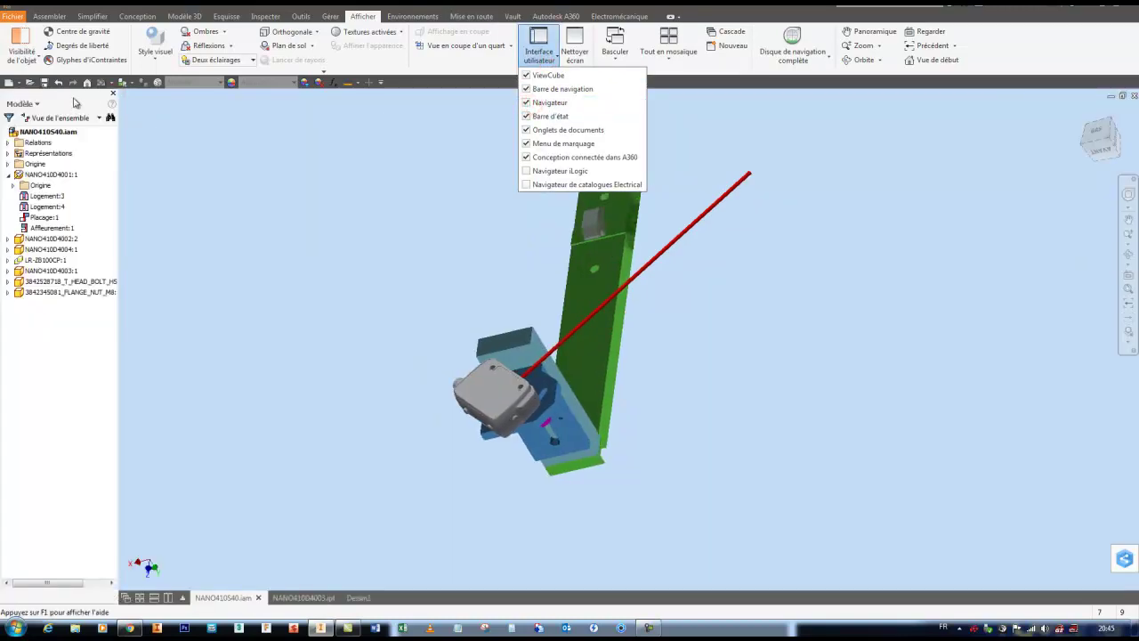
- Try repeatedly to pull the model browser out over the graphics area, and shift the assembly view slightly
left_click_drag(86, 95, 136, 138)
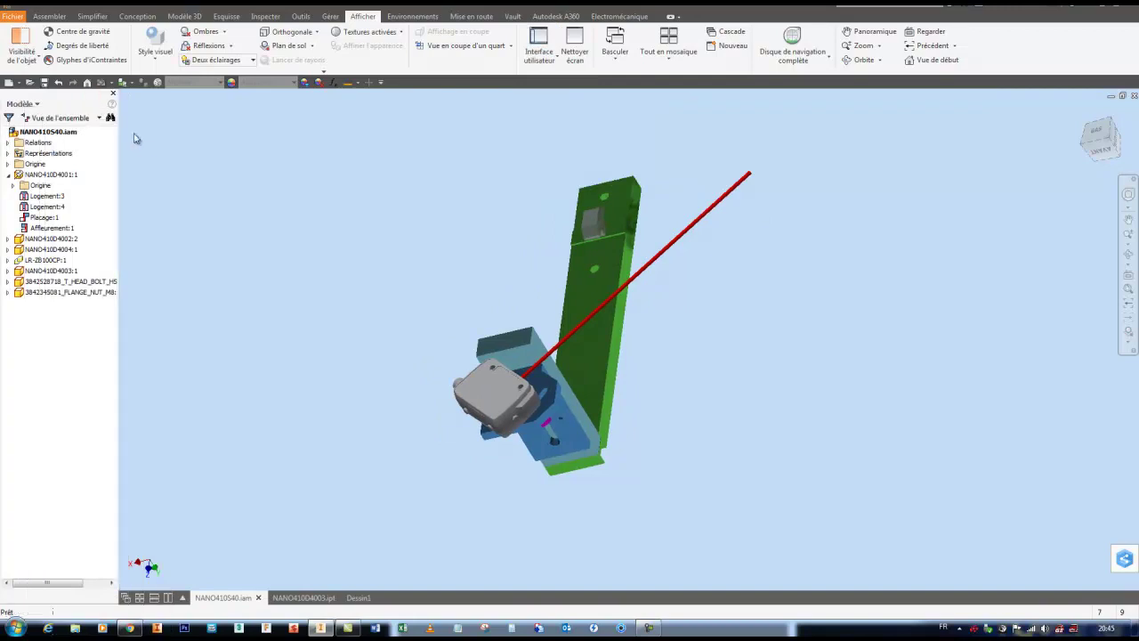
left_click_drag(89, 92, 178, 160)
left_click_drag(89, 93, 203, 177)
double_click(178, 167)
middle_click_drag(439, 221, 371, 228)
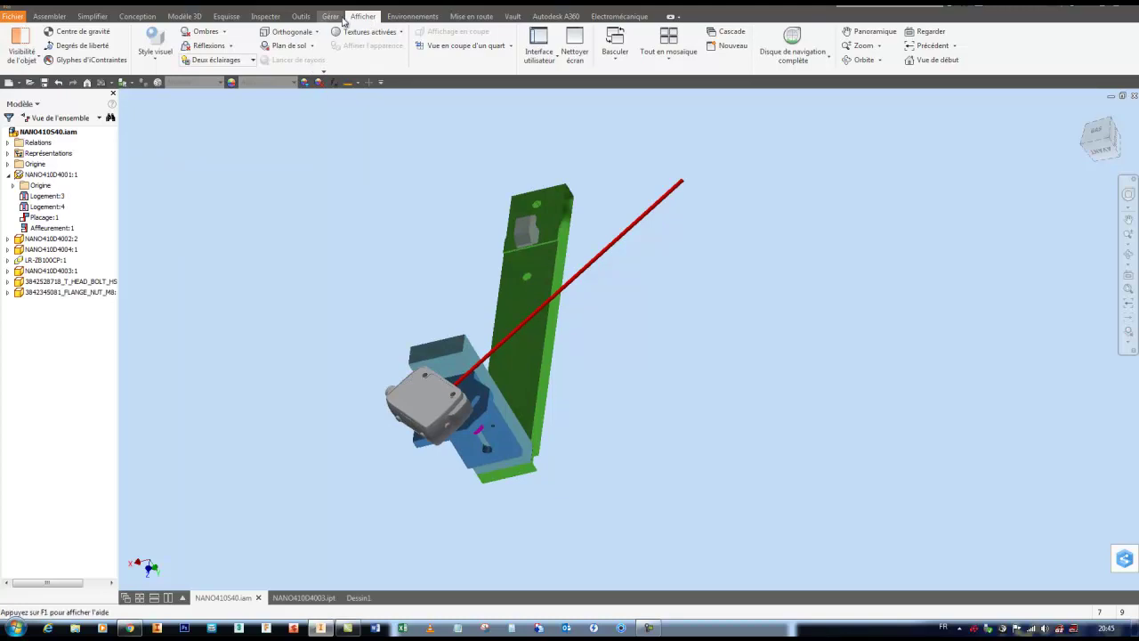
- Review the graphics hardware and colour scheme settings in the application options
left_click(301, 16)
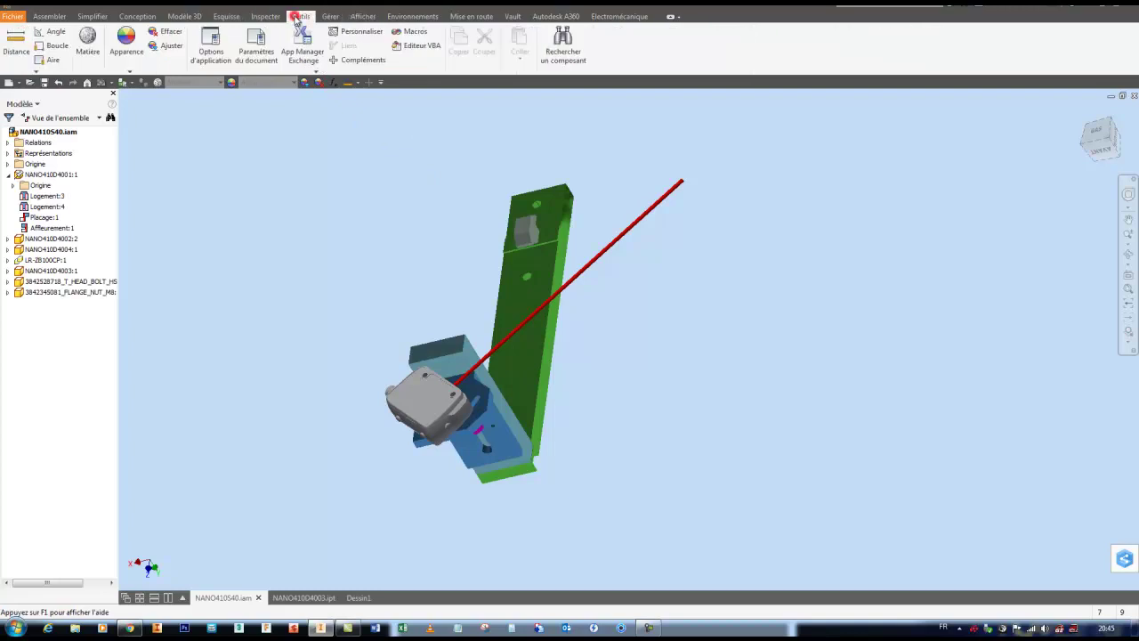
left_click(206, 51)
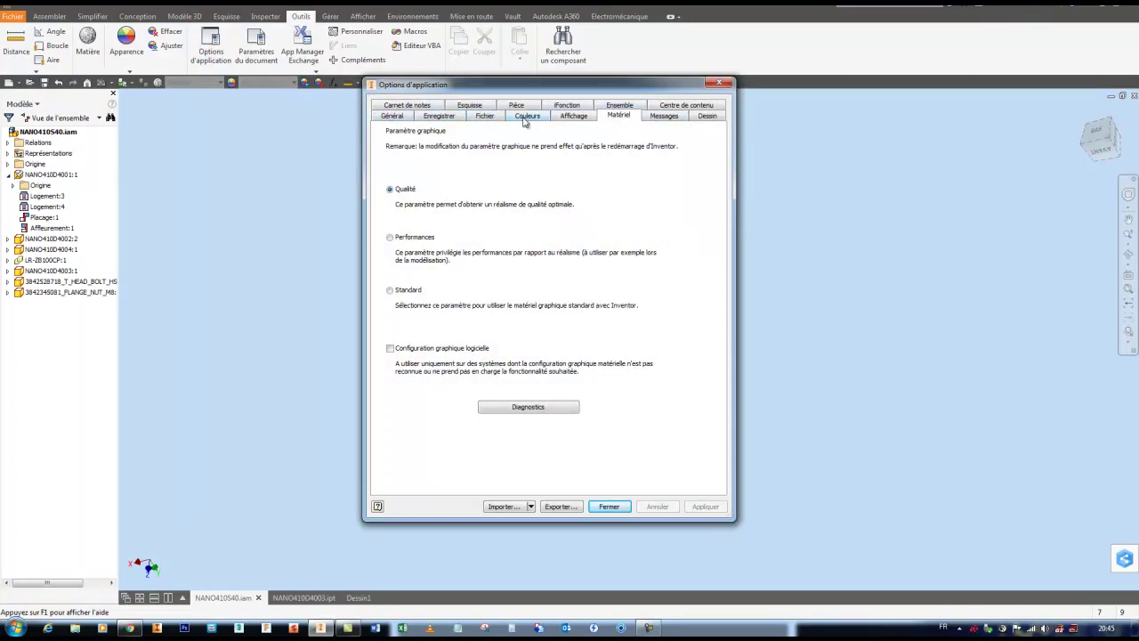
left_click(390, 189)
left_click(527, 117)
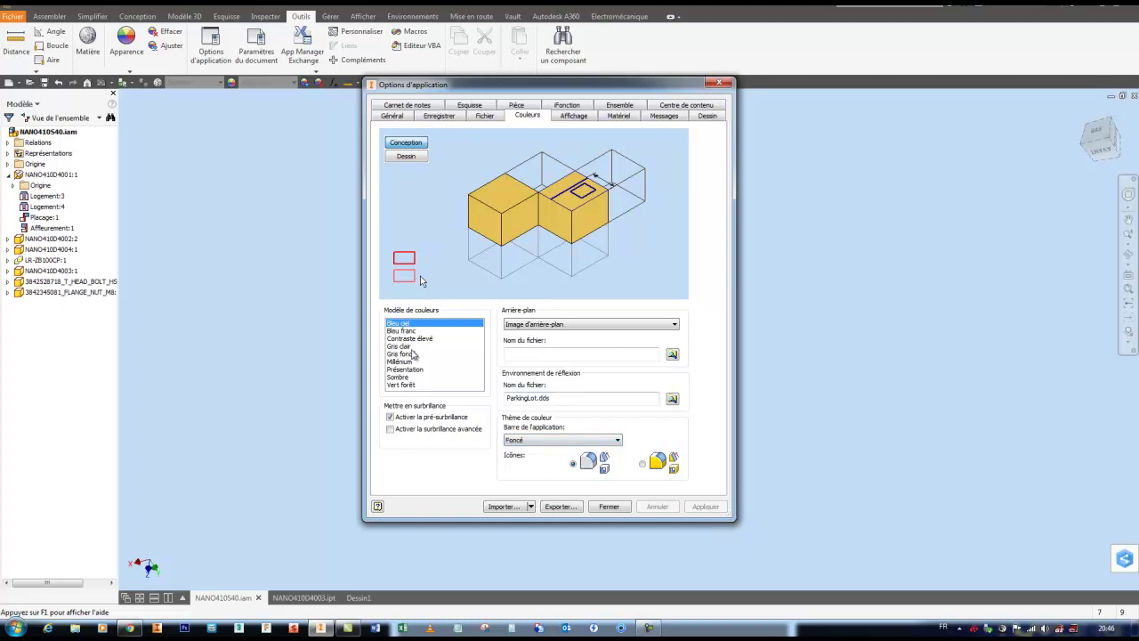
left_click(611, 508)
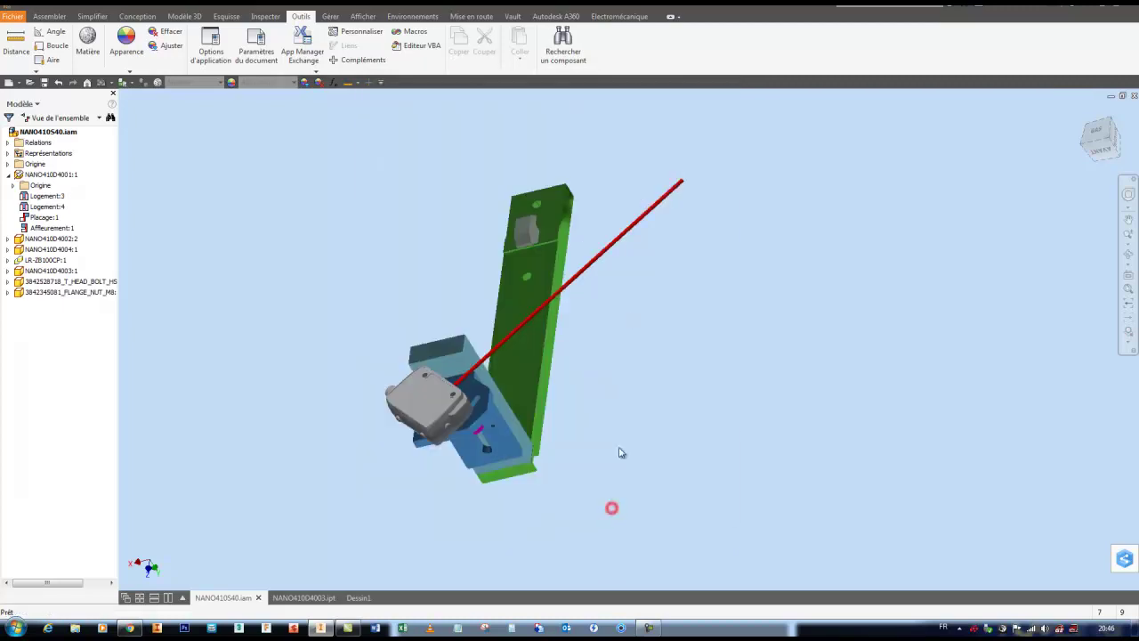
- Add the ACAD command to a custom panel on the Ensemble | Outils ribbon tab and show it with a large icon
left_click(359, 34)
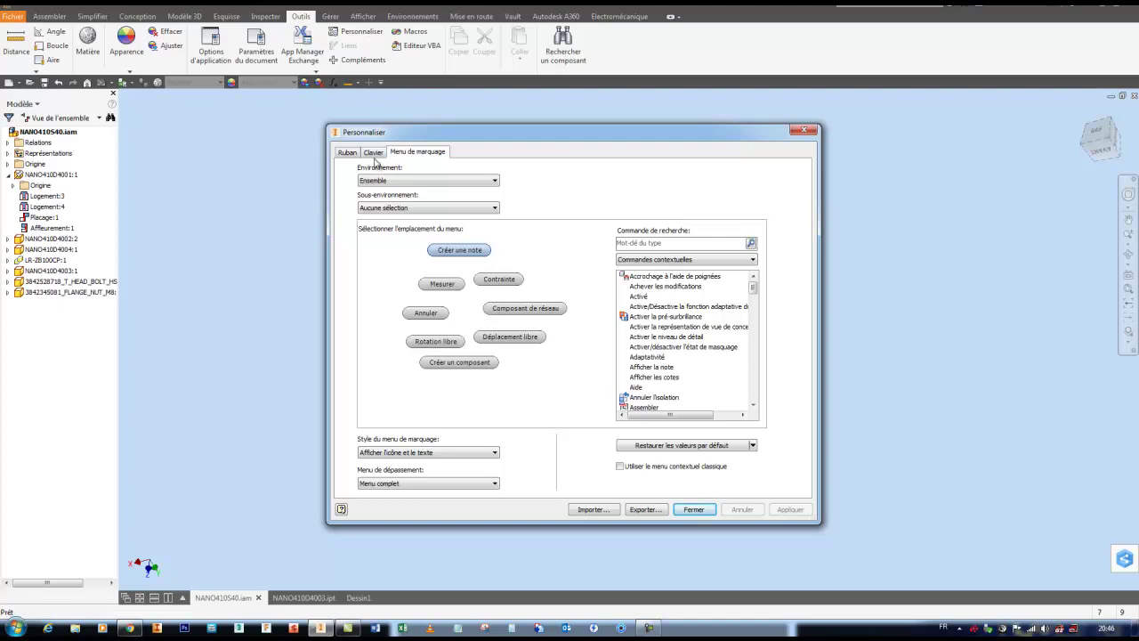
left_click(347, 153)
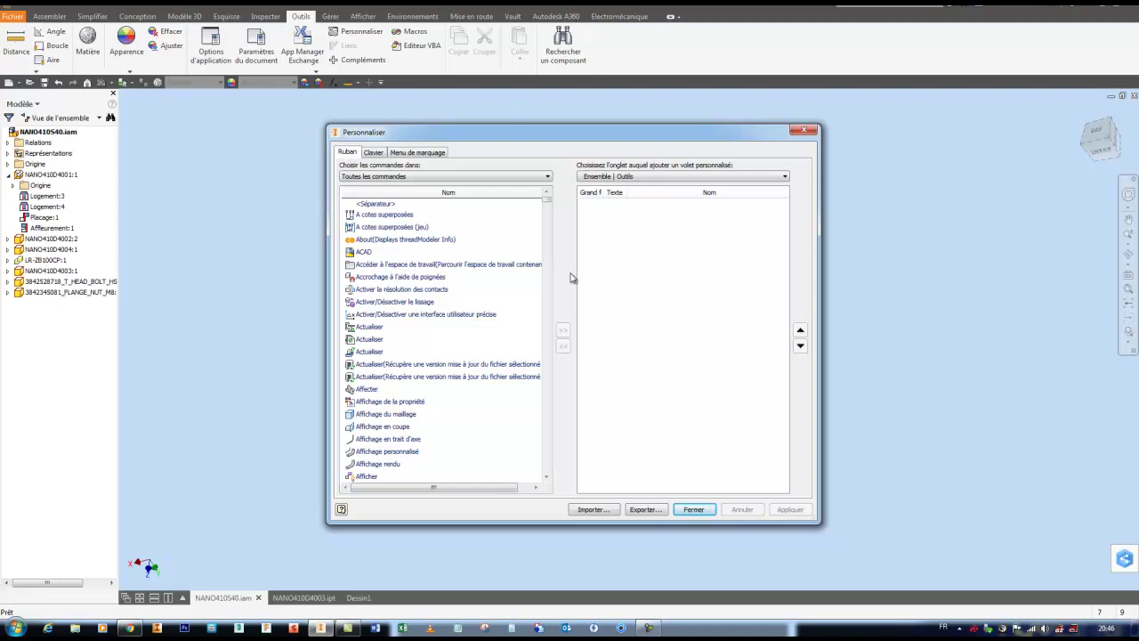
mouse_move(546, 201)
left_mouse_down()
mouse_move(545, 305)
mouse_move(539, 206)
left_mouse_up()
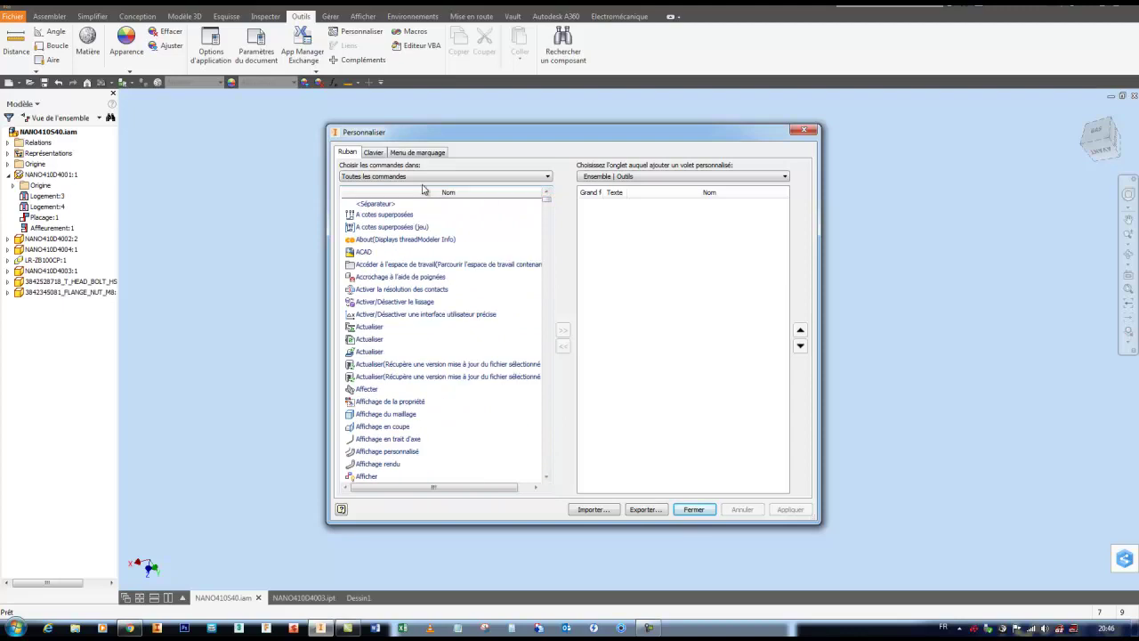
left_click(363, 252)
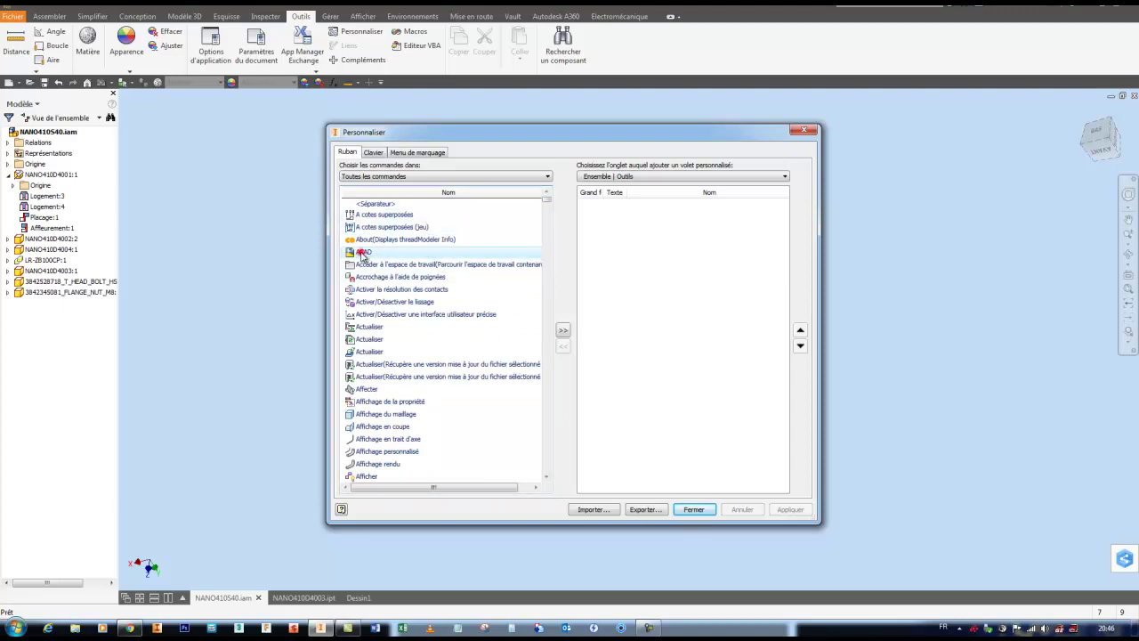
left_click(562, 331)
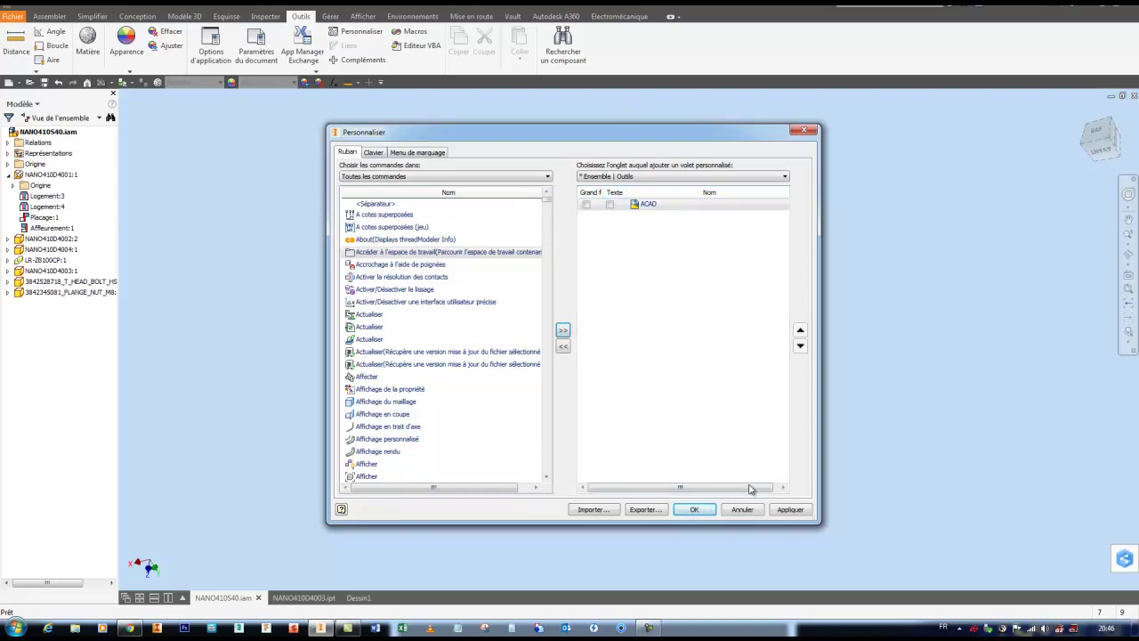
left_click(790, 509)
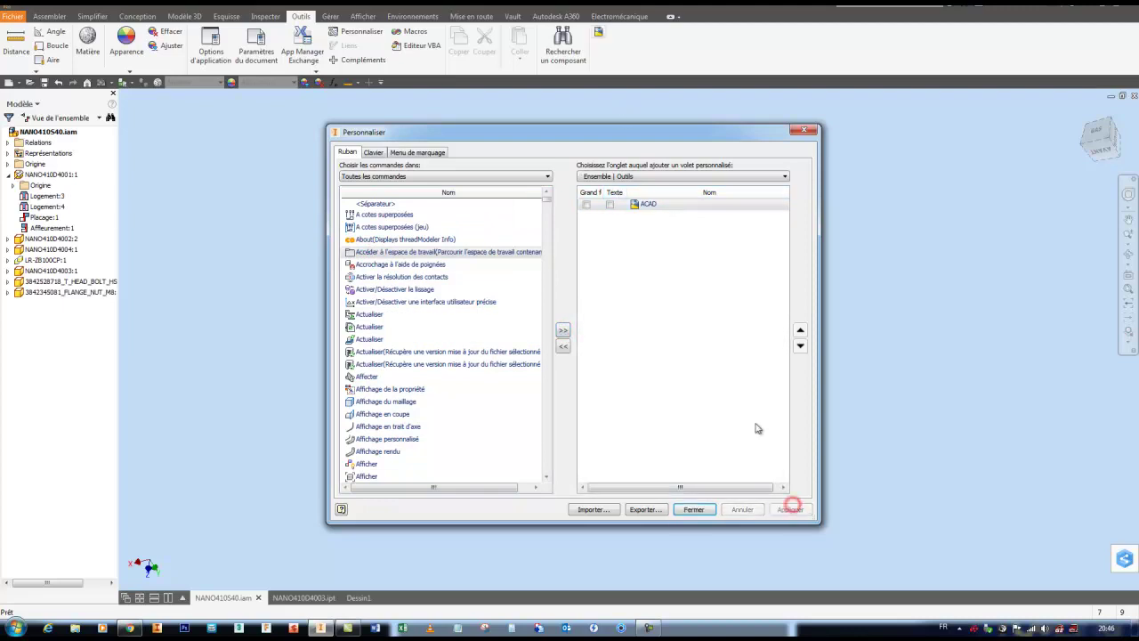
left_click(585, 204)
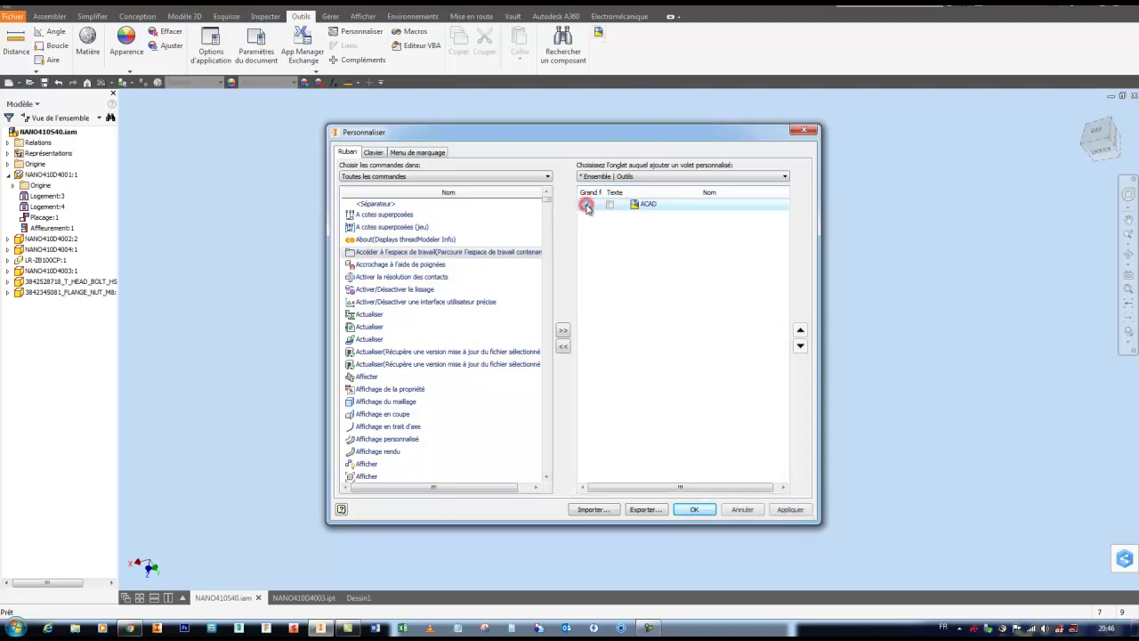
left_click(790, 509)
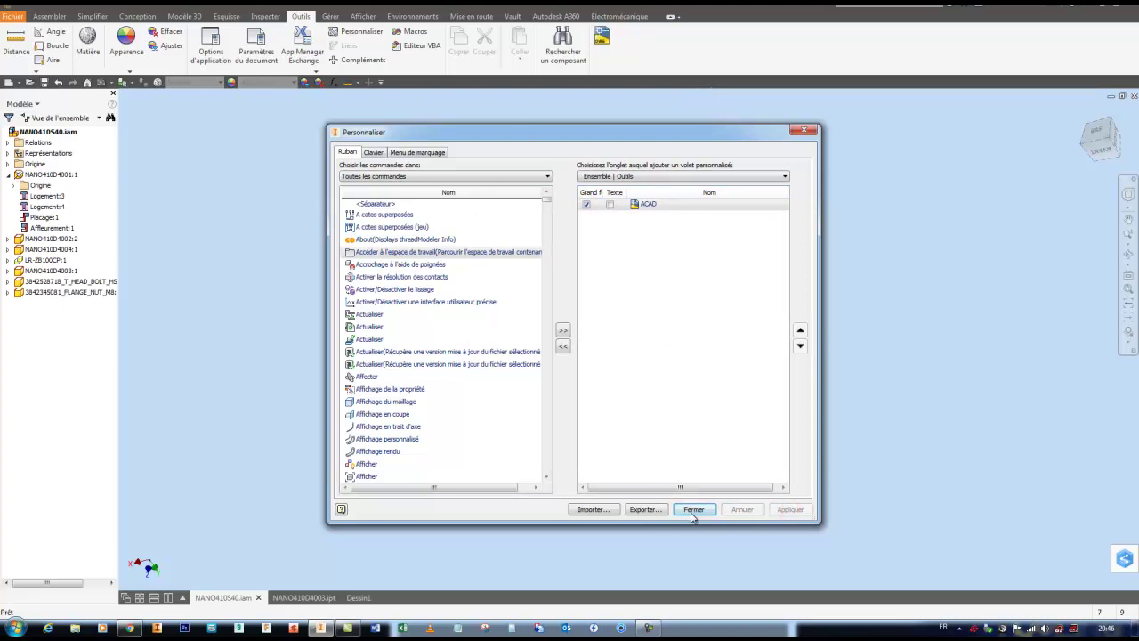
- Examine the list of keyboard shortcuts, including the key assigned to the Orbite command
left_click(373, 153)
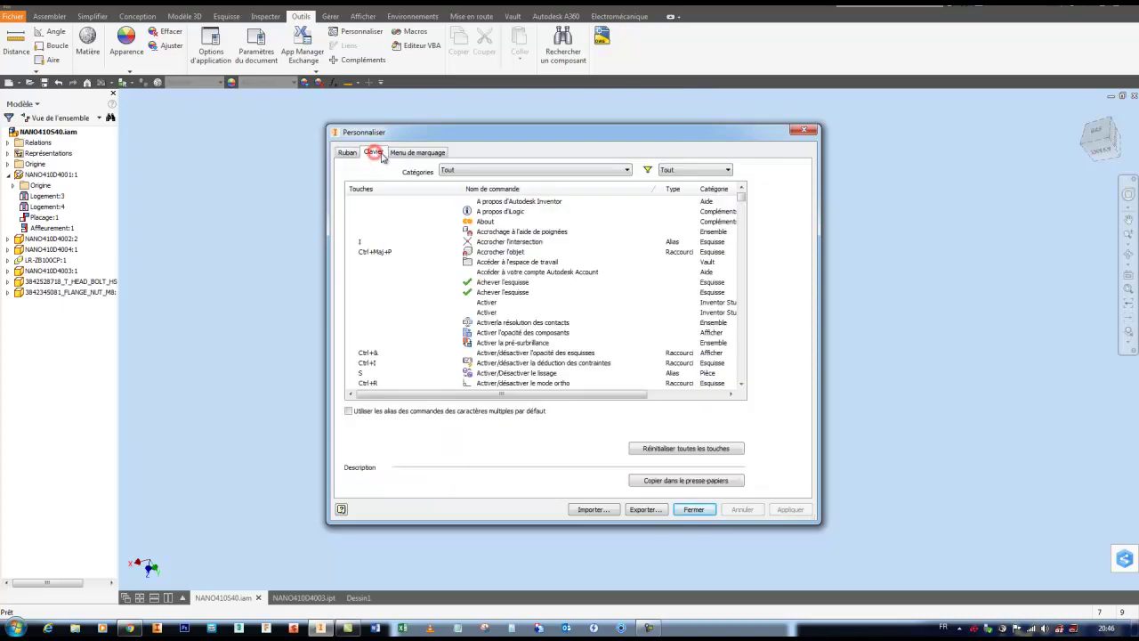
left_click_drag(743, 198, 740, 271)
scroll(507, 331, "down", 2)
scroll(507, 331, "down", 5)
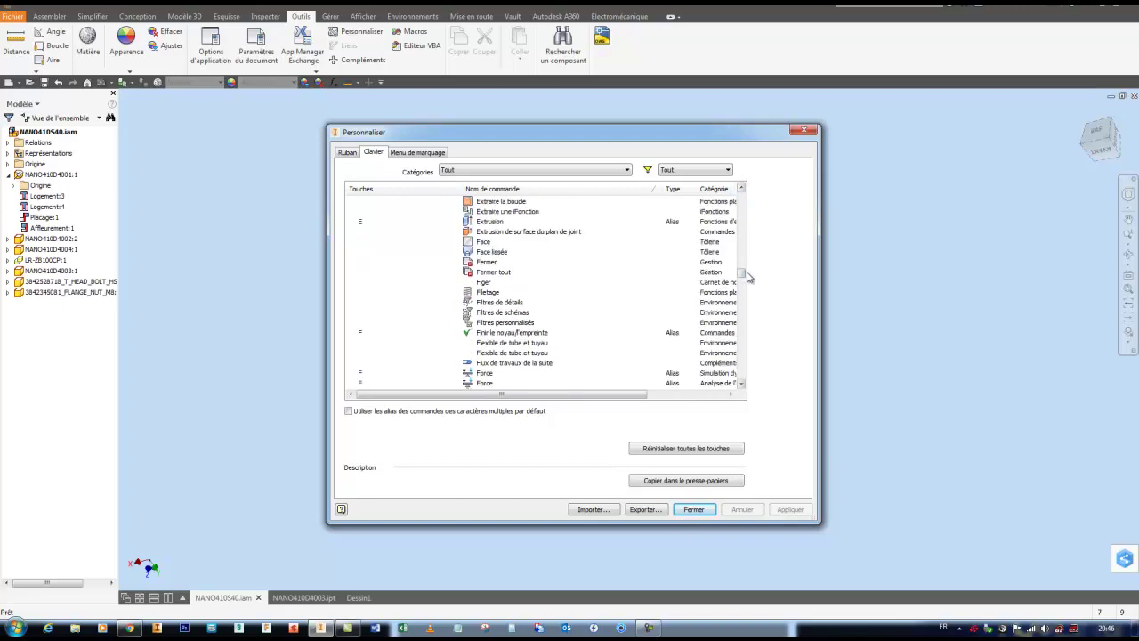
left_click_drag(740, 274, 739, 312)
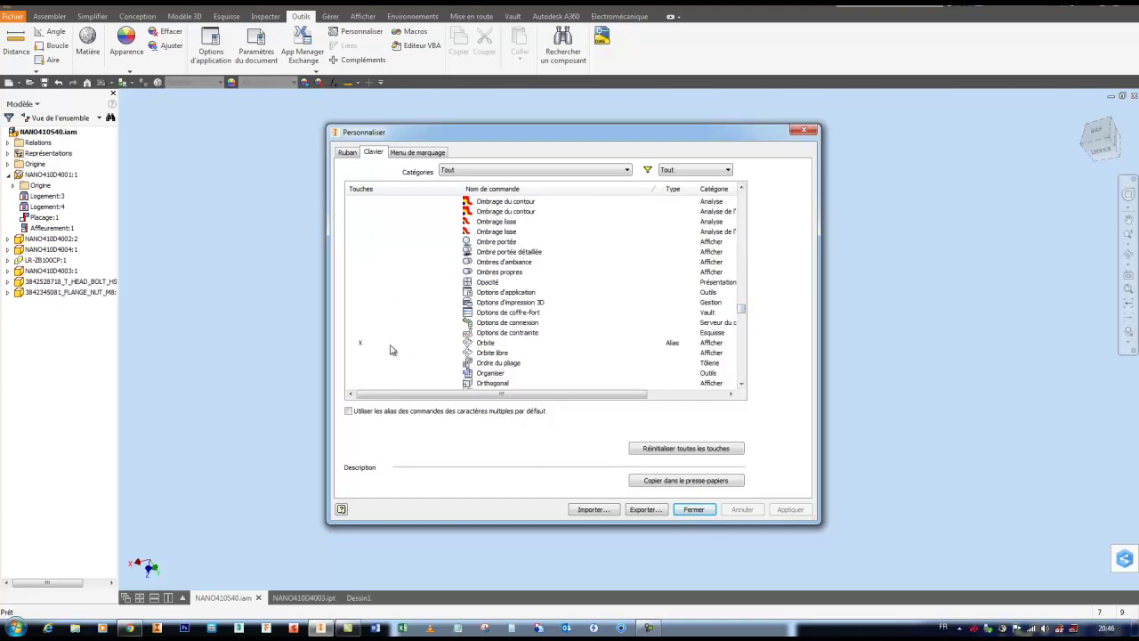
left_click(362, 347)
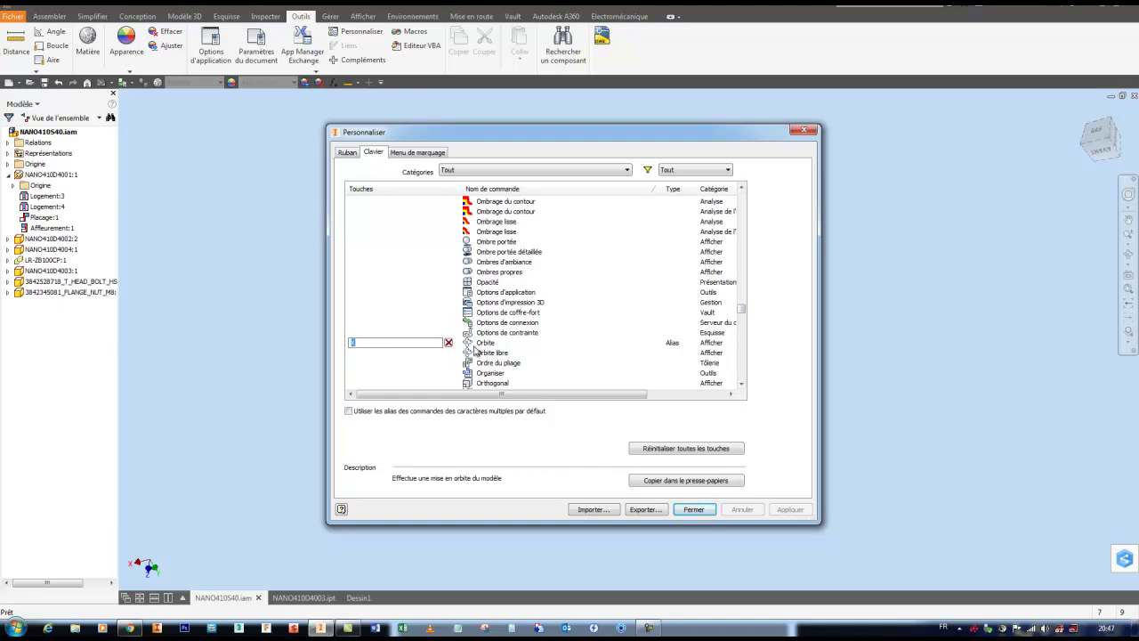
left_click_drag(742, 311, 742, 327)
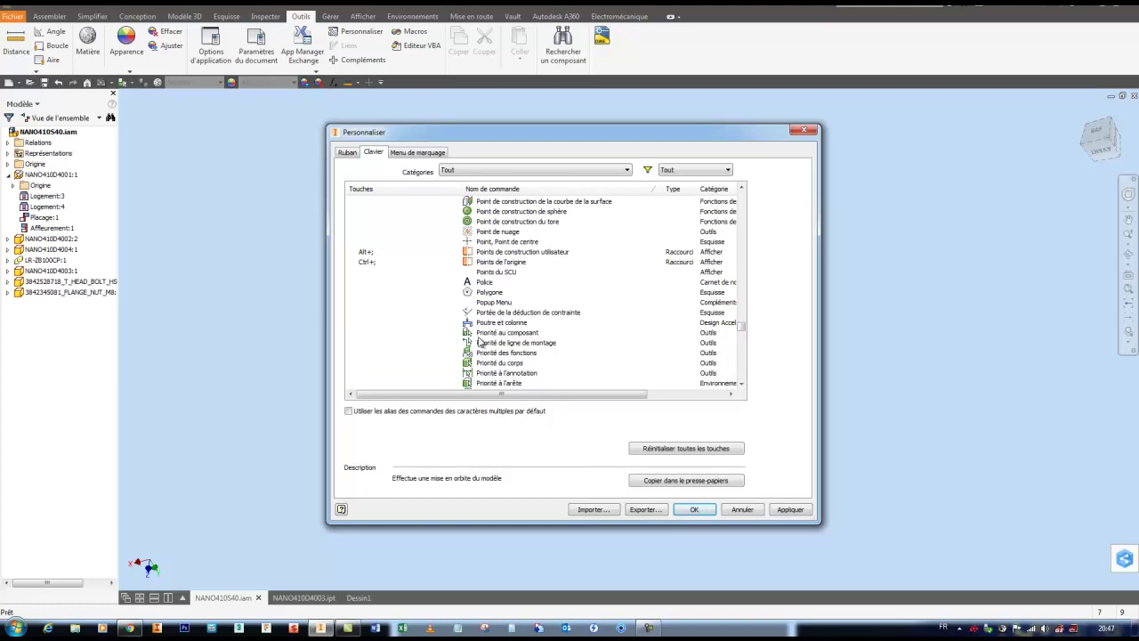
left_click_drag(742, 328, 741, 314)
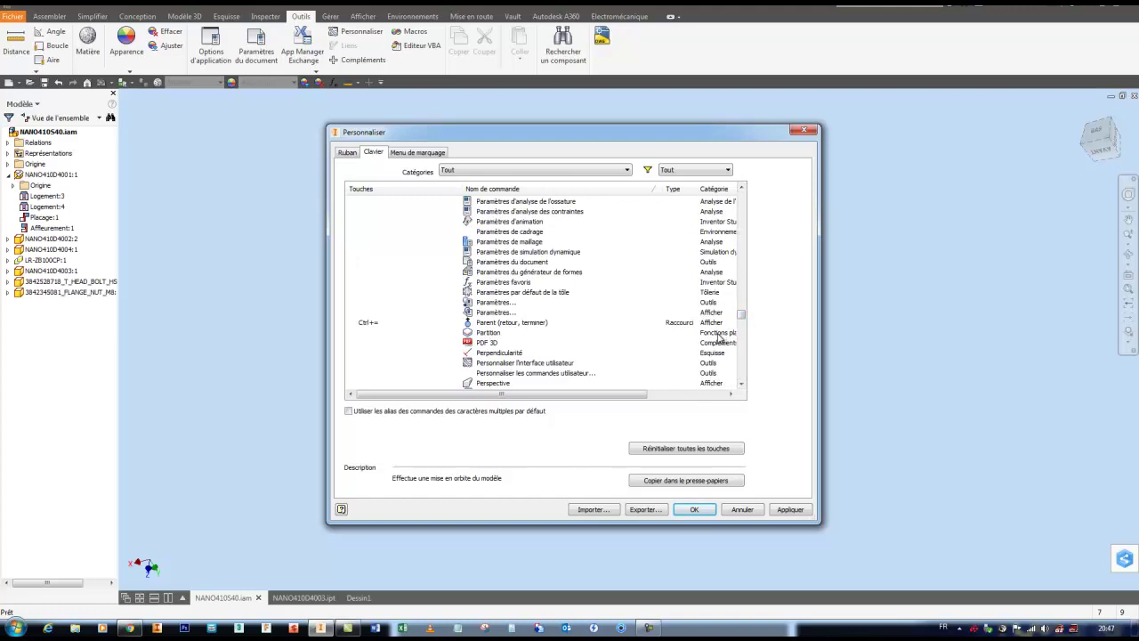
left_click_drag(741, 318, 741, 308)
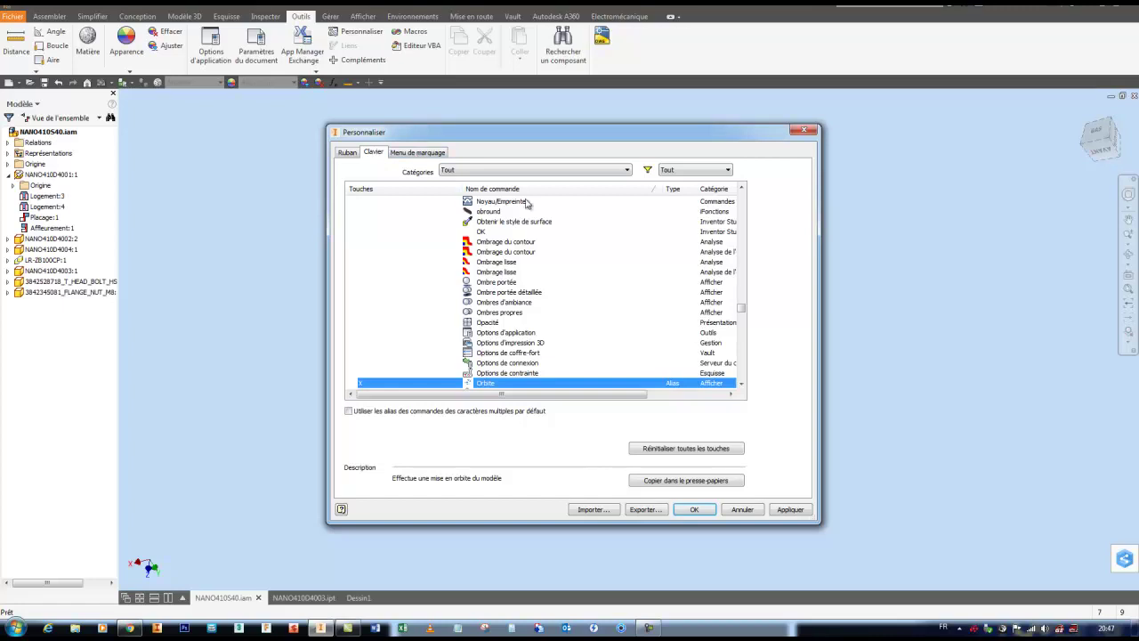
left_click_drag(742, 310, 742, 307)
- View the marking menu layout of the Ensemble environment and accept the interface customization
left_click(422, 153)
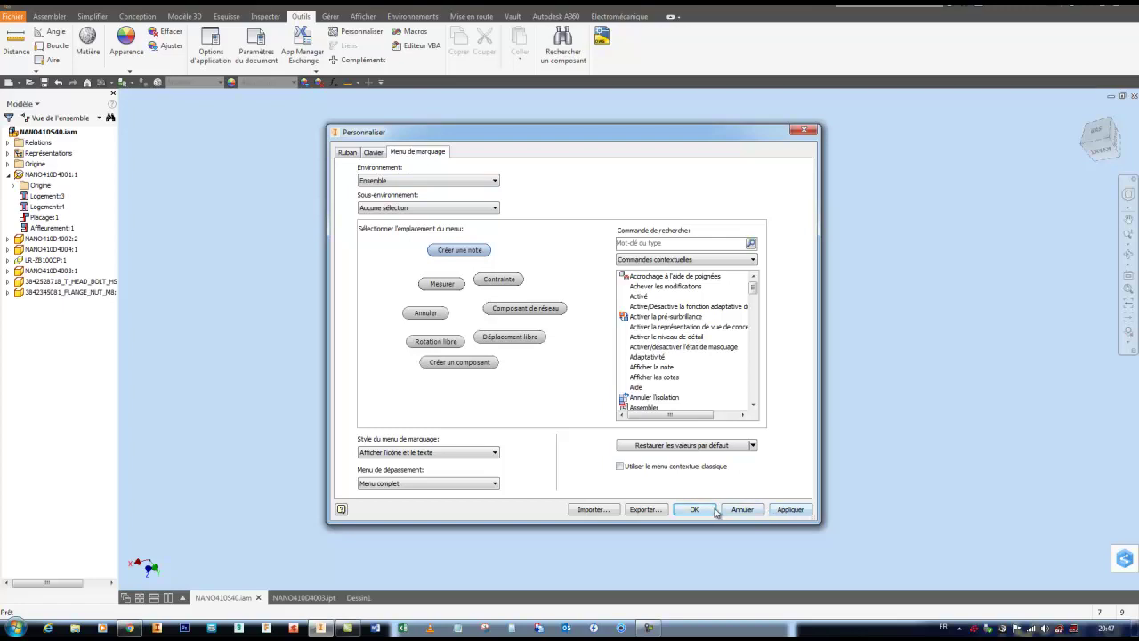
left_click(694, 509)
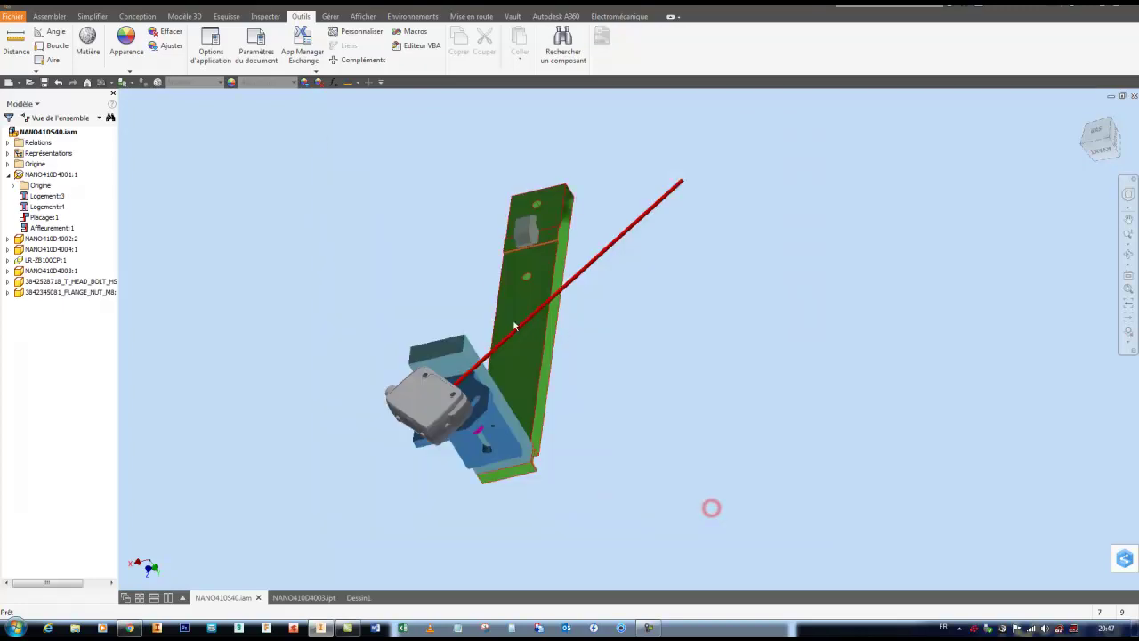
- Try the Mesurer command from the assembly's marking menu and close the distance measurement
right_click(399, 204)
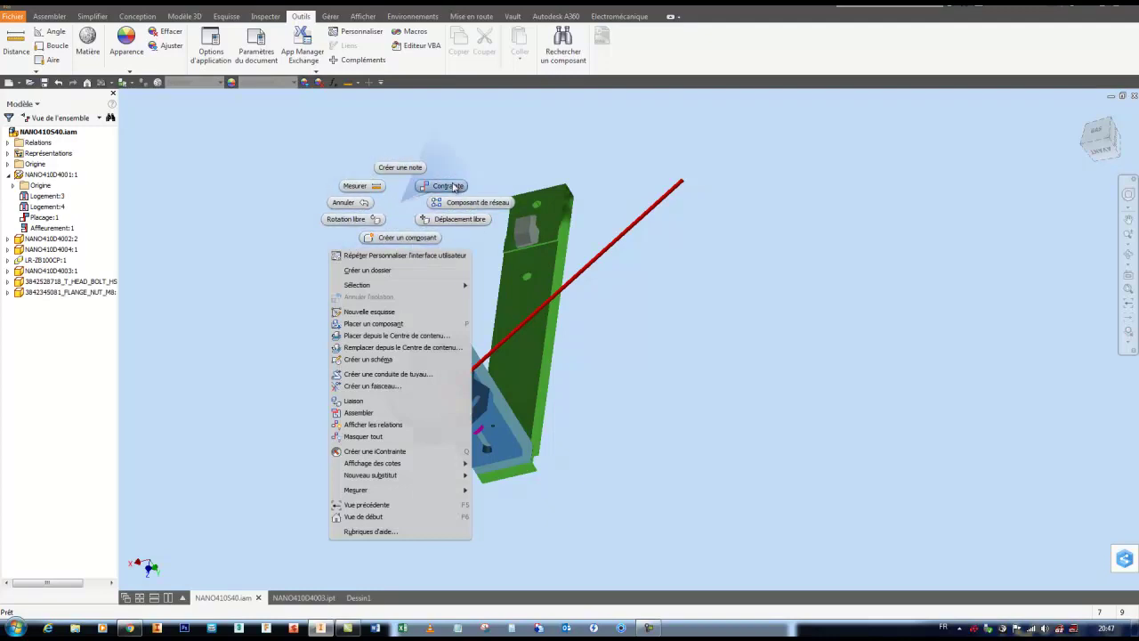
left_click(355, 186)
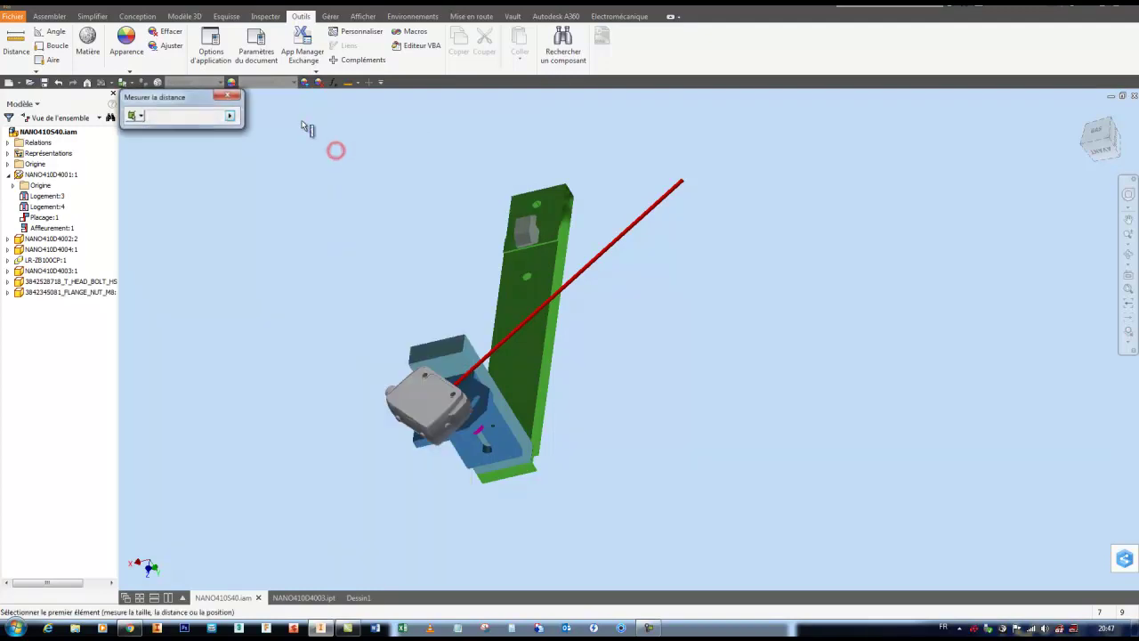
left_click(228, 95)
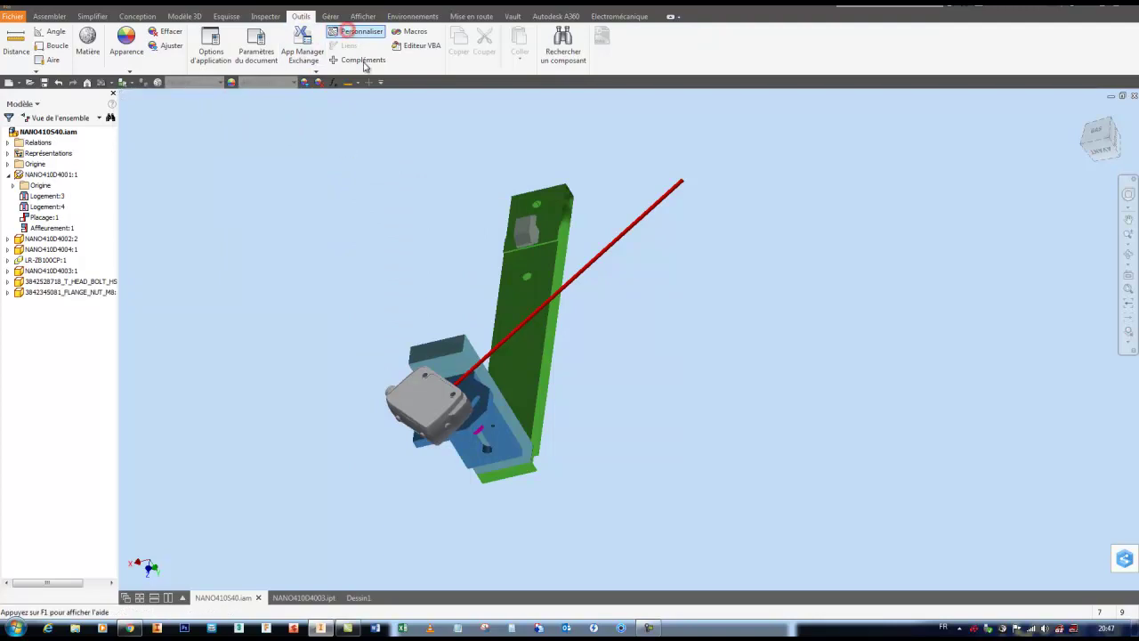
- Reopen the interface customization and replace Créer une note with Contrainte in the Ensemble marking menu
left_click(347, 32)
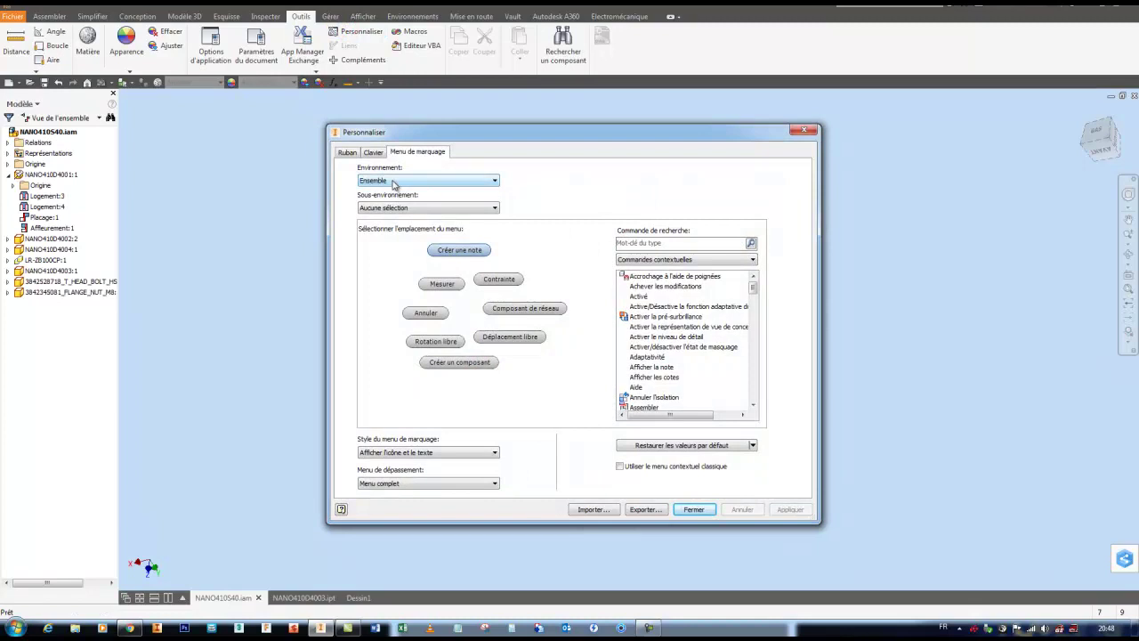
left_click(448, 255)
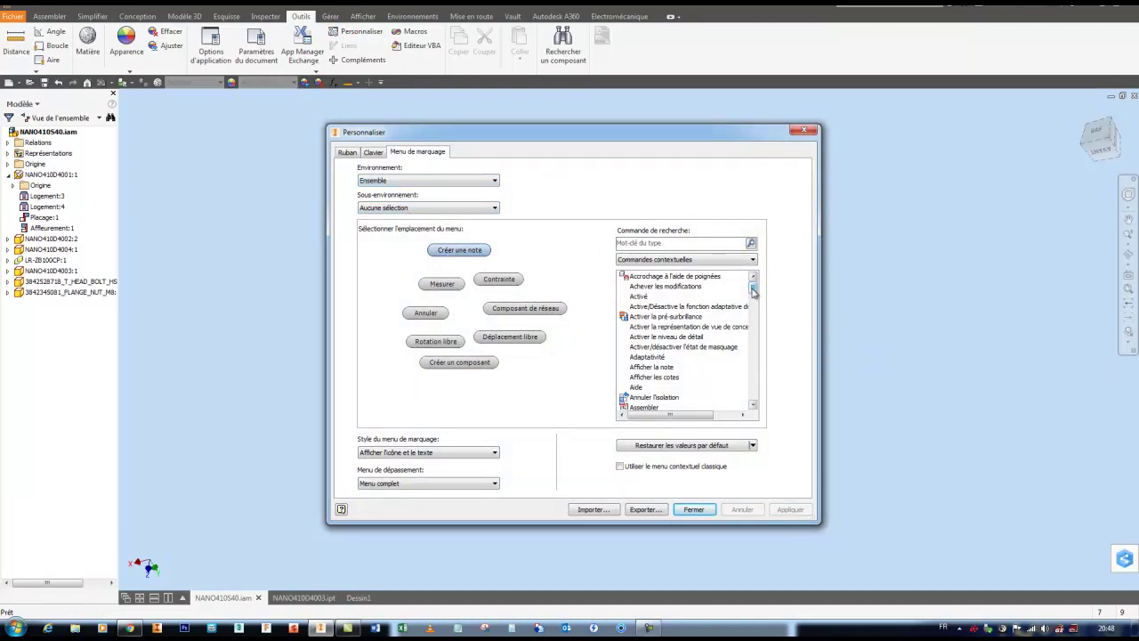
left_click_drag(753, 288, 752, 300)
left_click(647, 357)
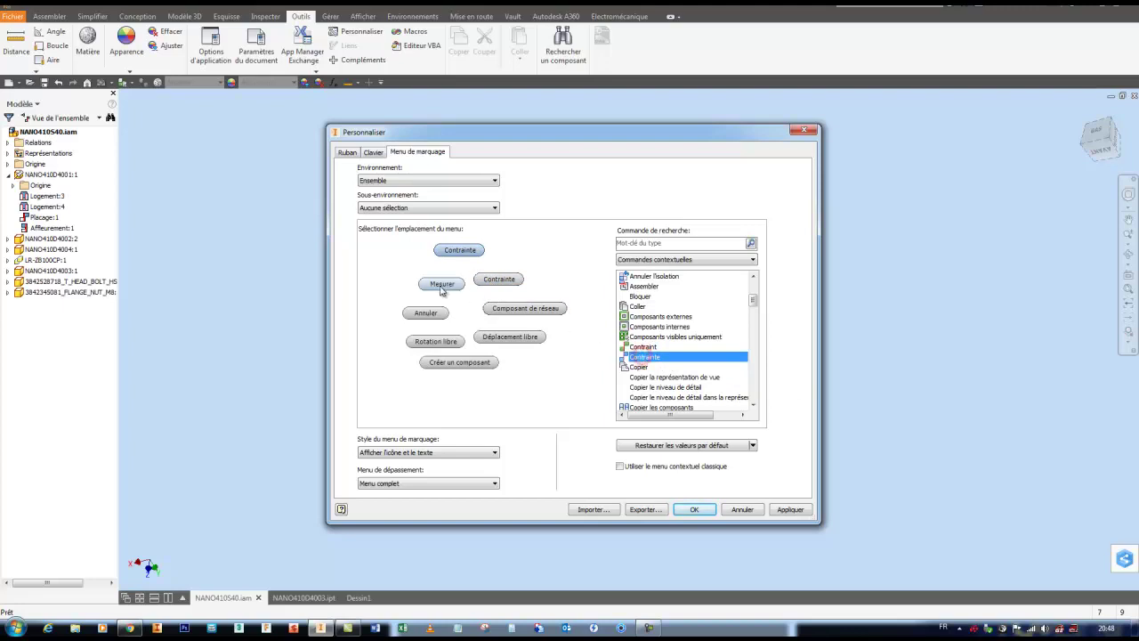
- Replace the marking menu's original Contrainte entry with Contraint and Mesurer with Masquer la relation, and accept the changes
left_click(499, 280)
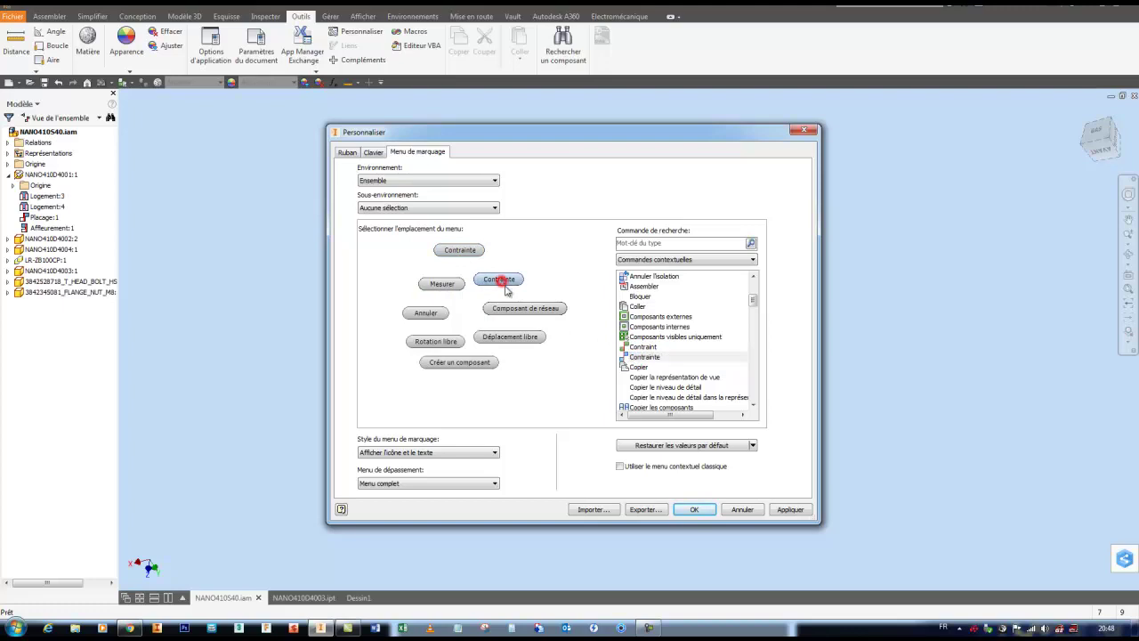
left_click(644, 347)
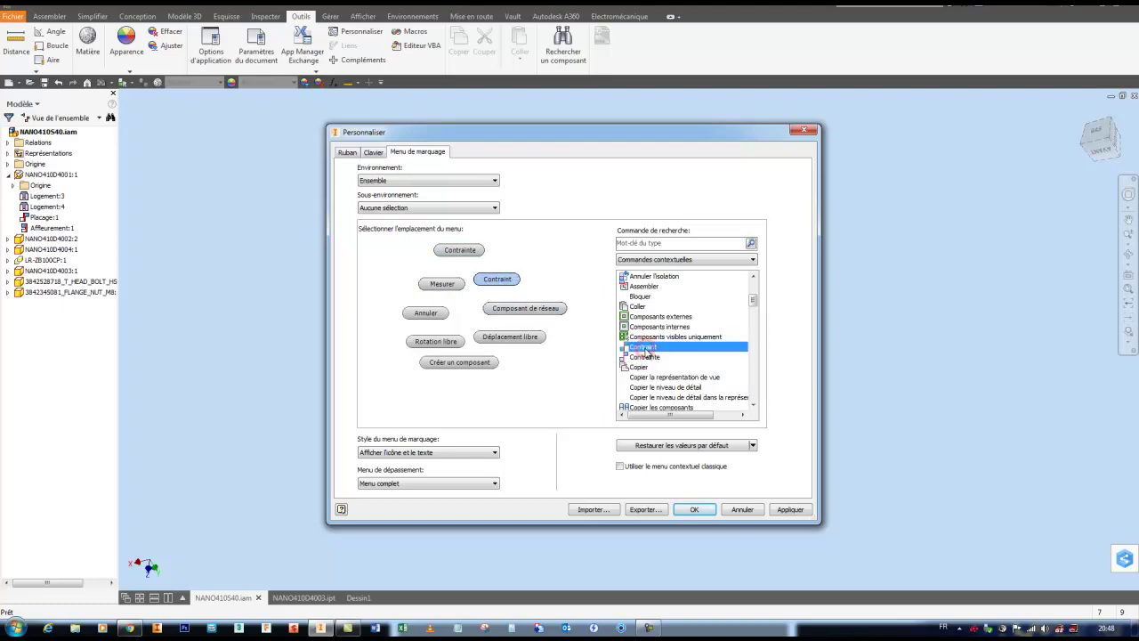
left_click(435, 283)
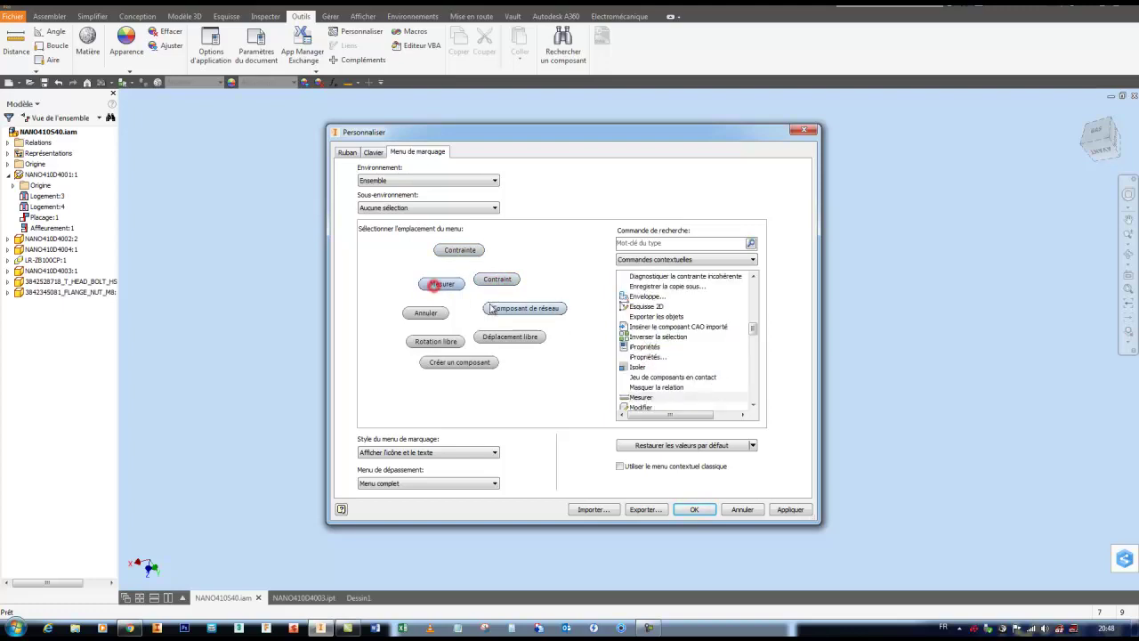
left_click(650, 388)
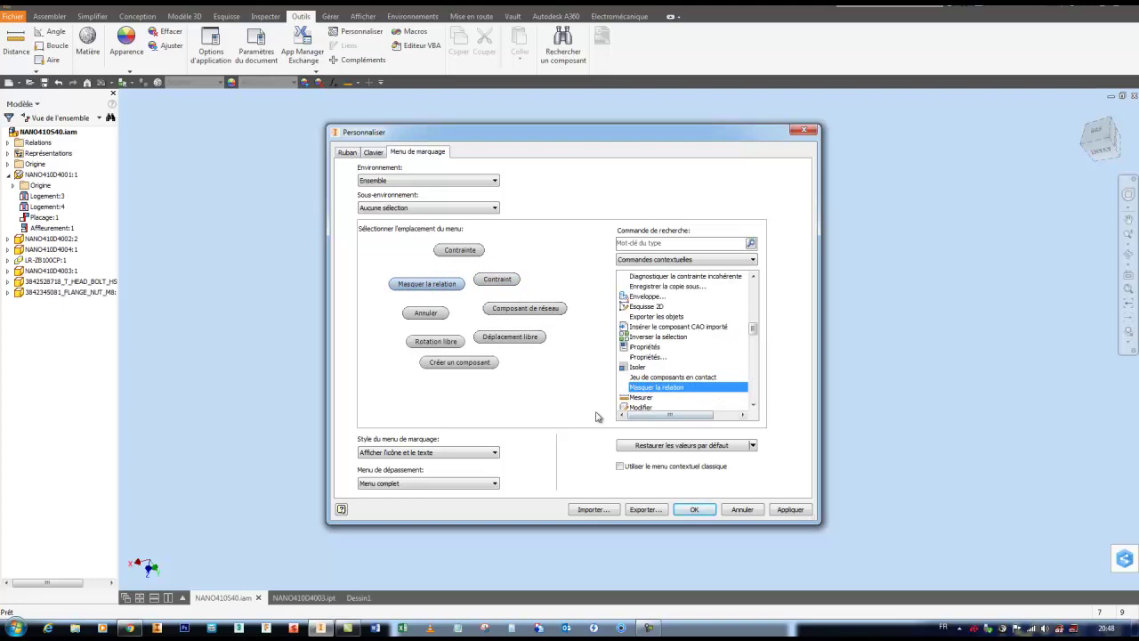
left_click(704, 510)
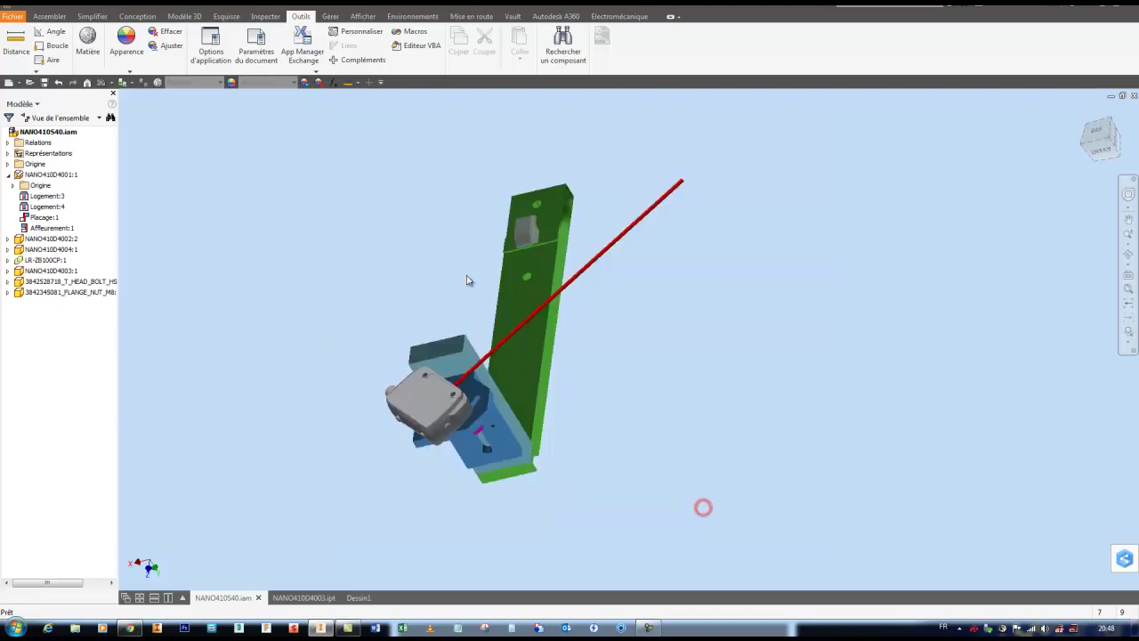
- Try the new Contrainte entry from the assembly's marking menu and close the constraint dialog without placing anything
right_click(413, 233)
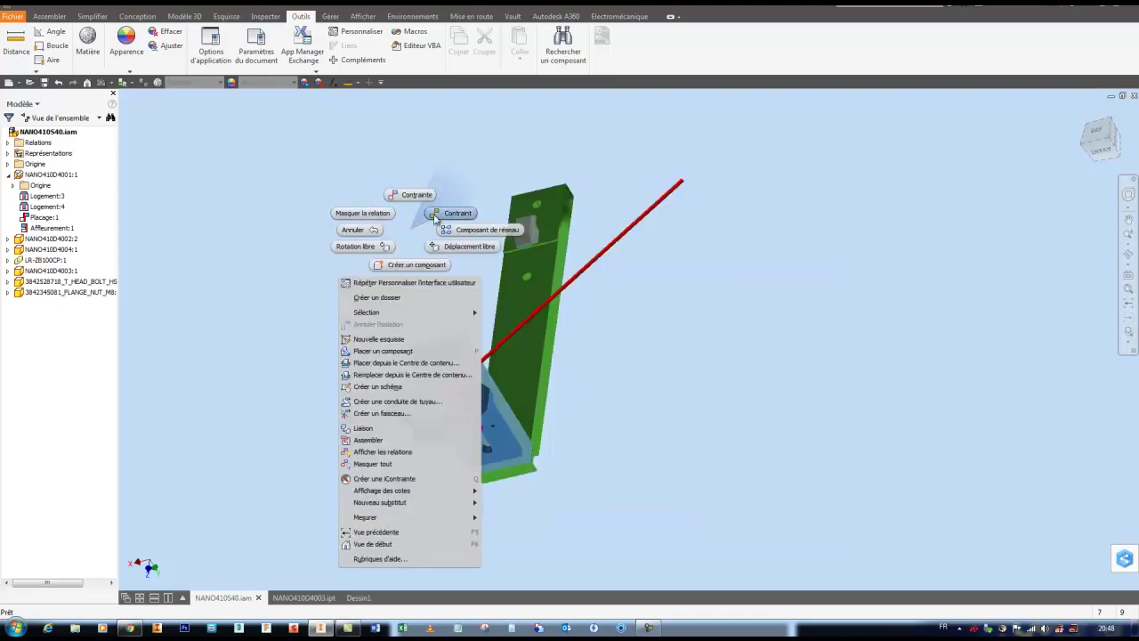
left_click(398, 170)
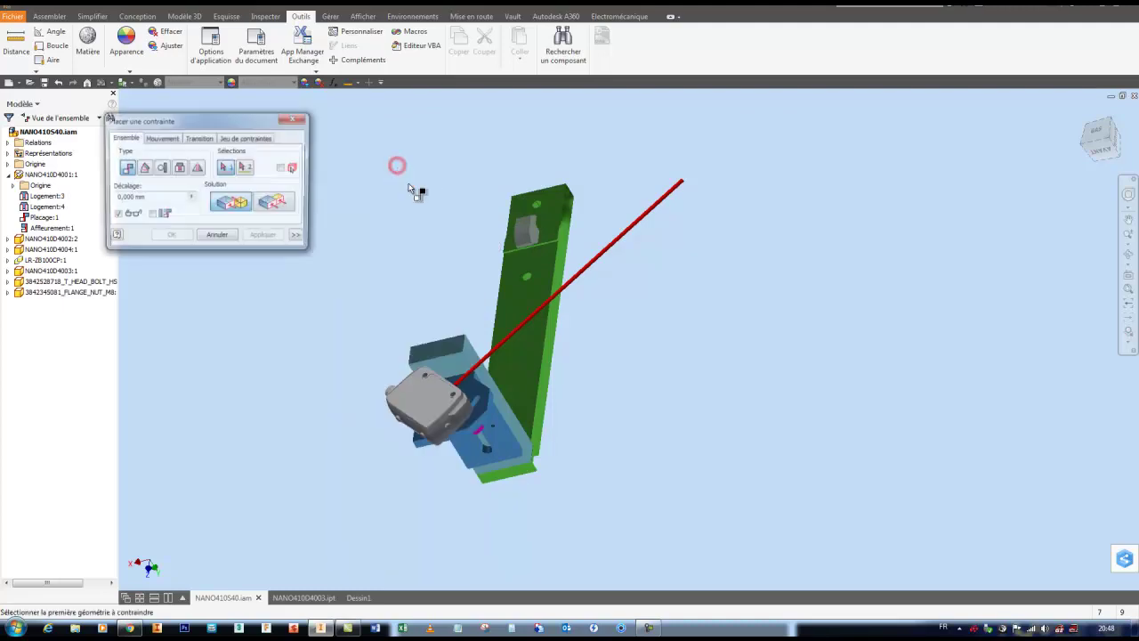
left_click(293, 117)
middle_click_drag(429, 200, 454, 207)
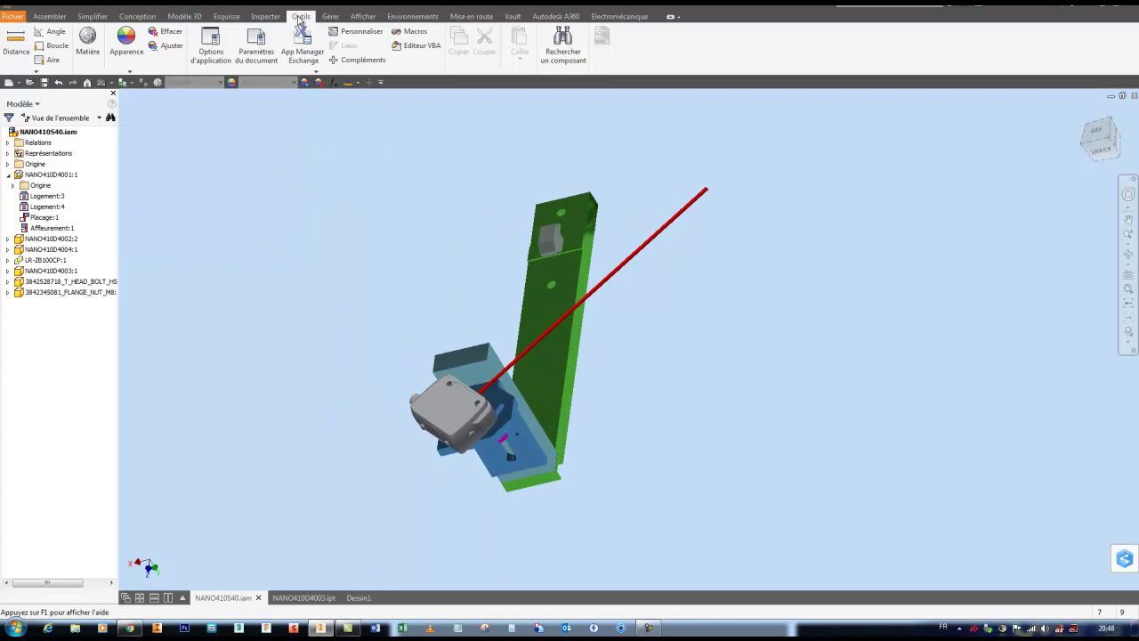
- Review the environments available for marking menu customization and the ribbon customization settings
left_click(356, 31)
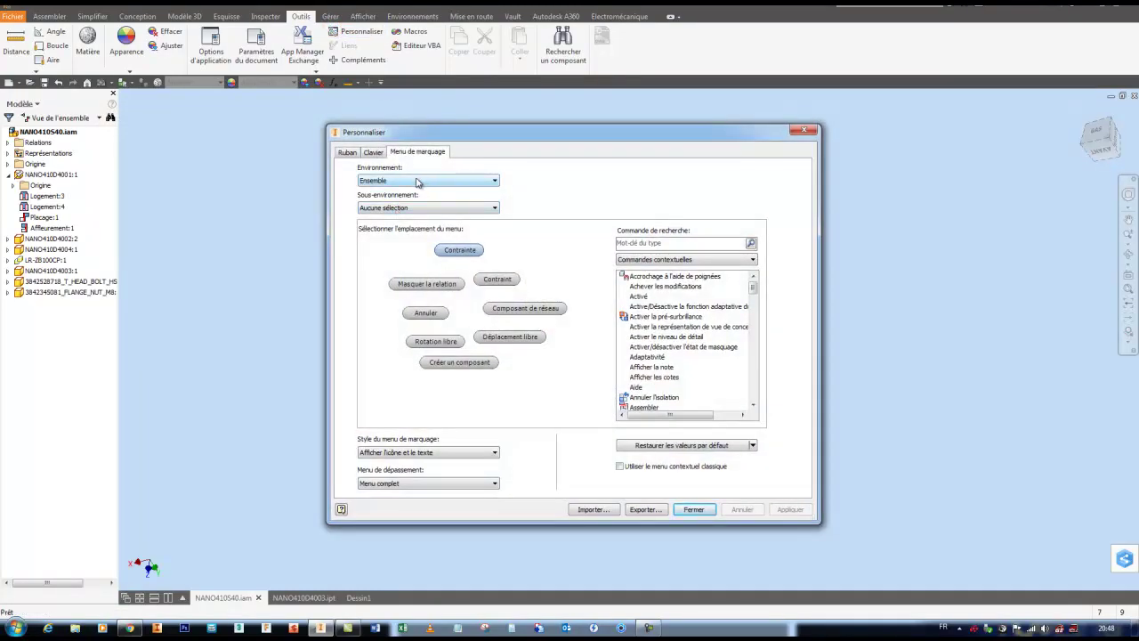
left_click(418, 182)
left_click_drag(493, 258, 494, 292)
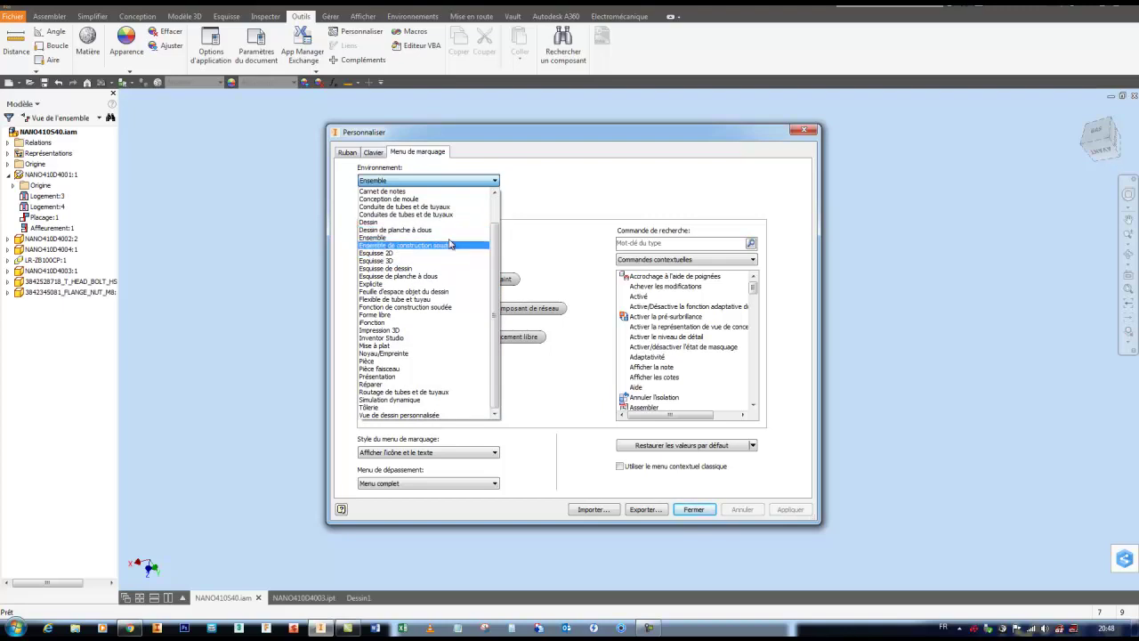
left_click(345, 153)
left_click(345, 154)
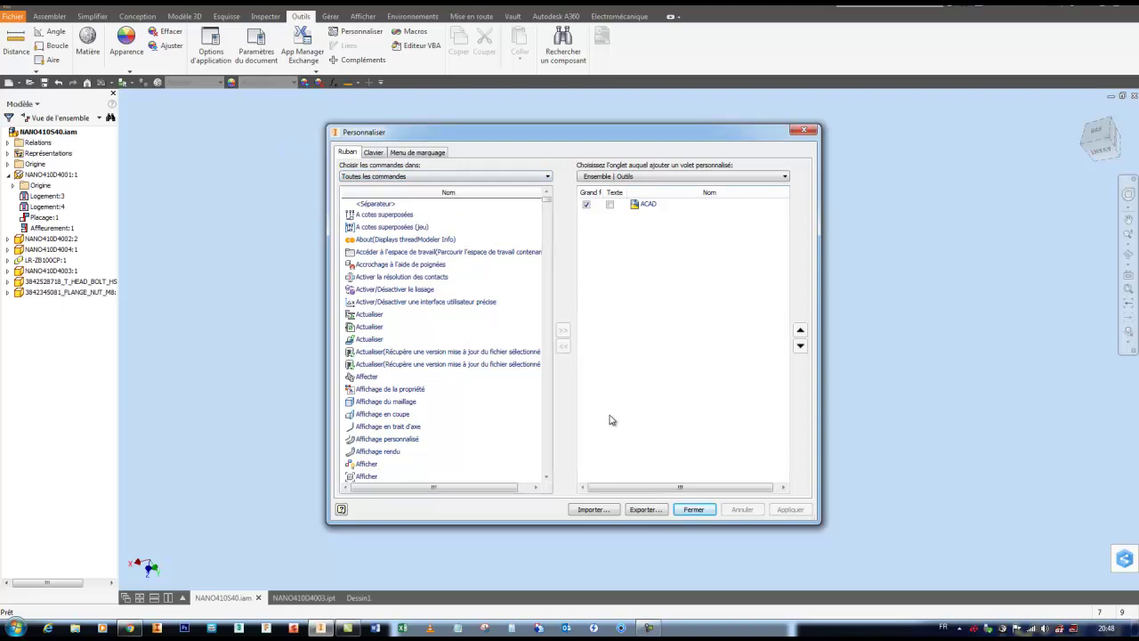
left_click(683, 509)
left_click(425, 201)
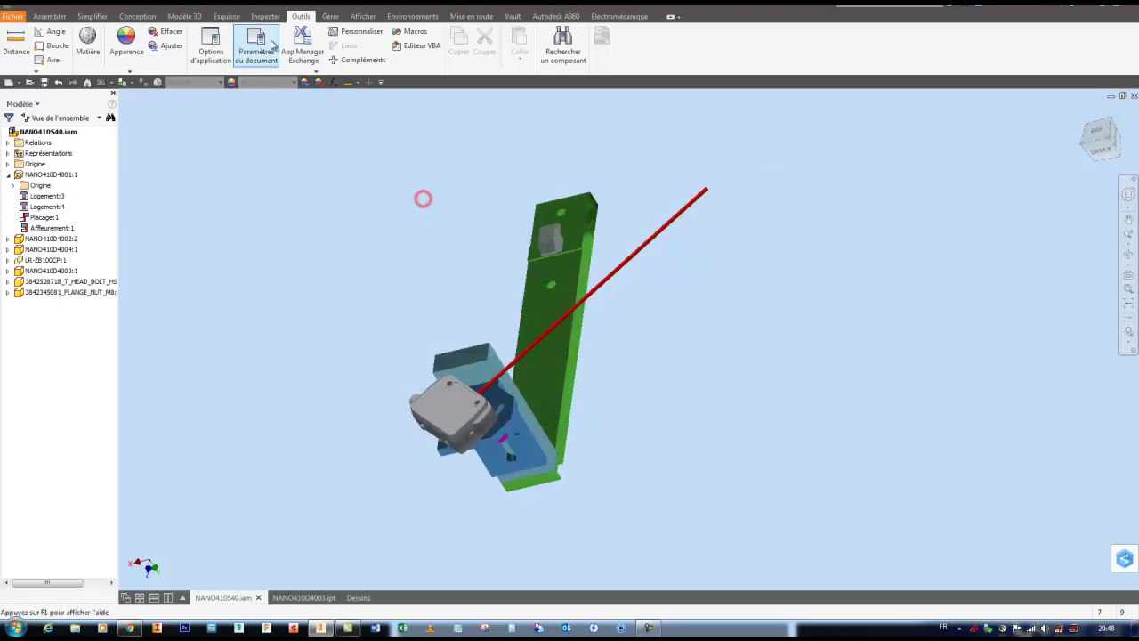
- Review the standard and units settings in the document settings of NANO410S40.iam
left_click(267, 42)
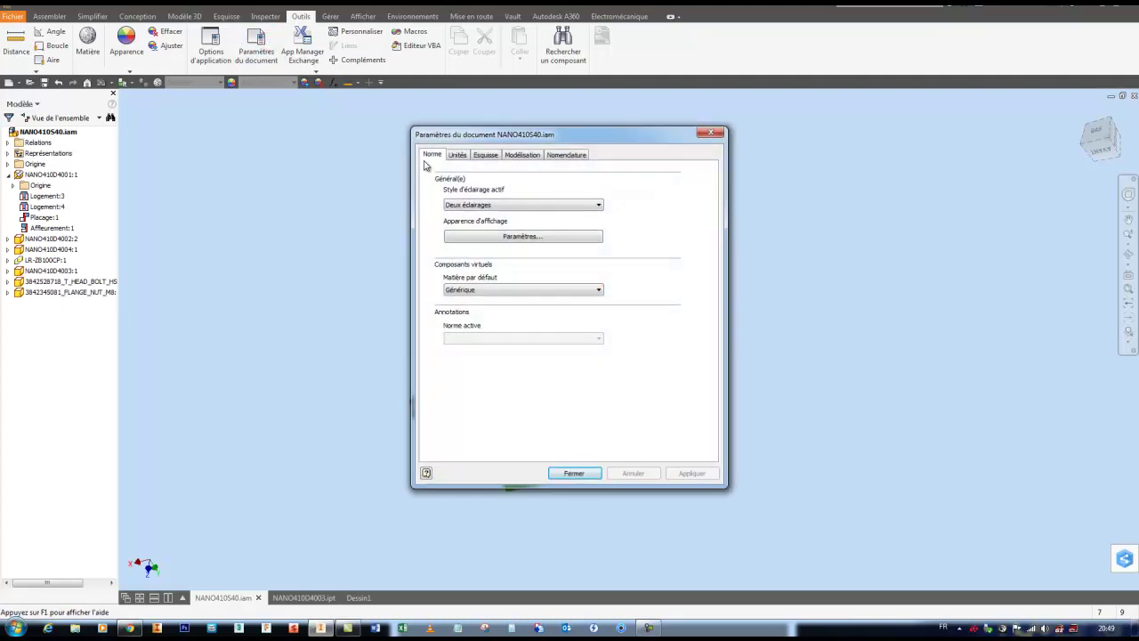
left_click(455, 155)
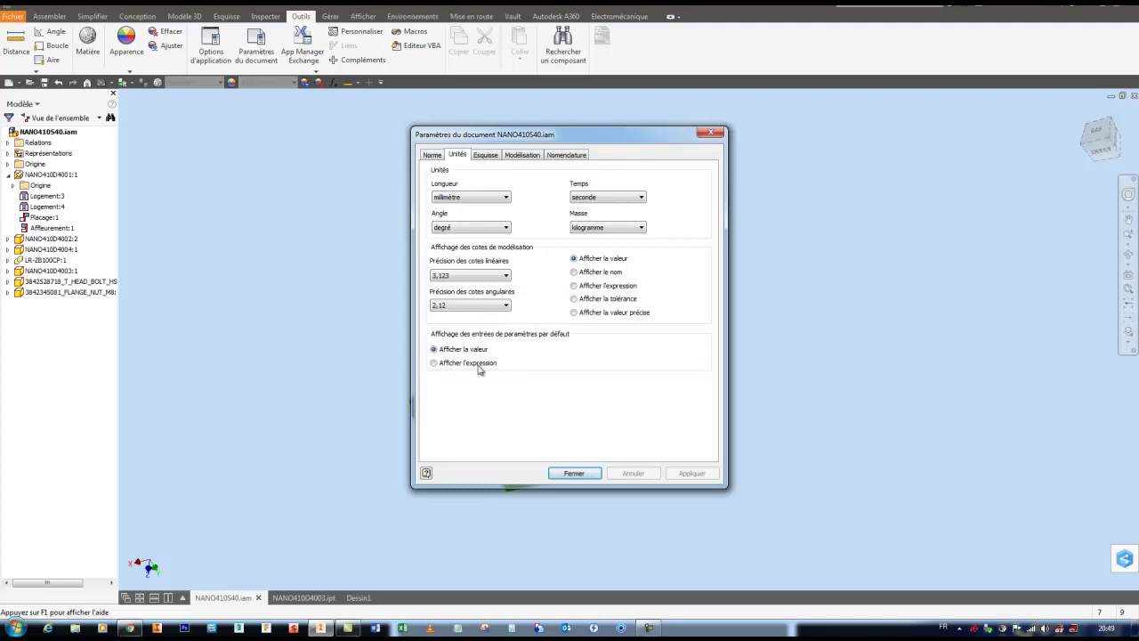
left_click(577, 474)
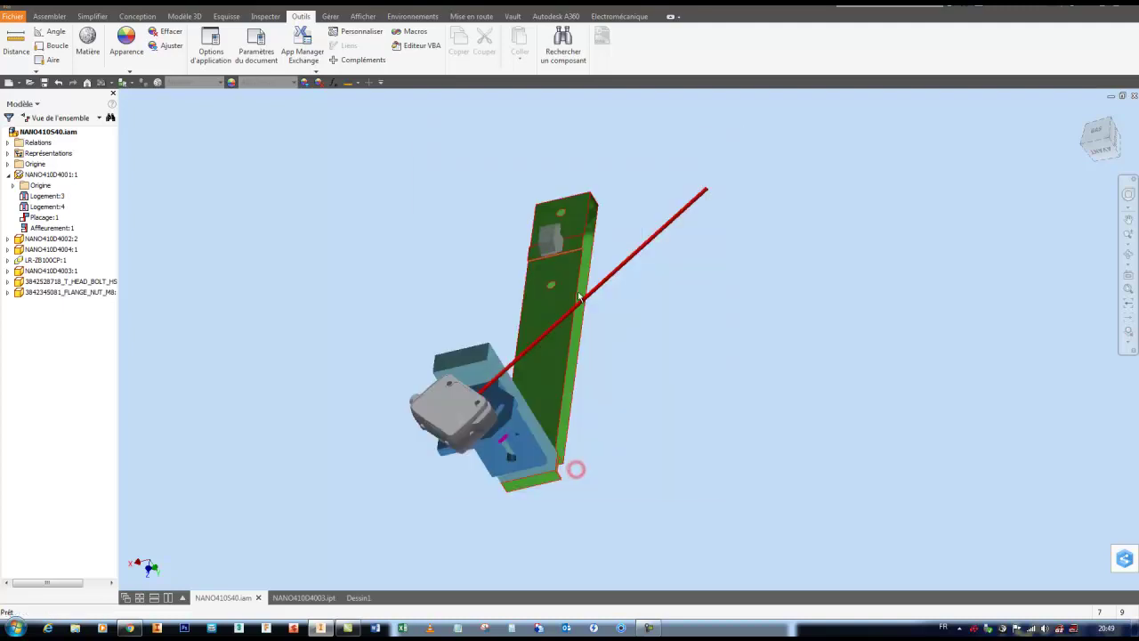
left_click(515, 164)
middle_click_drag(460, 170, 465, 177)
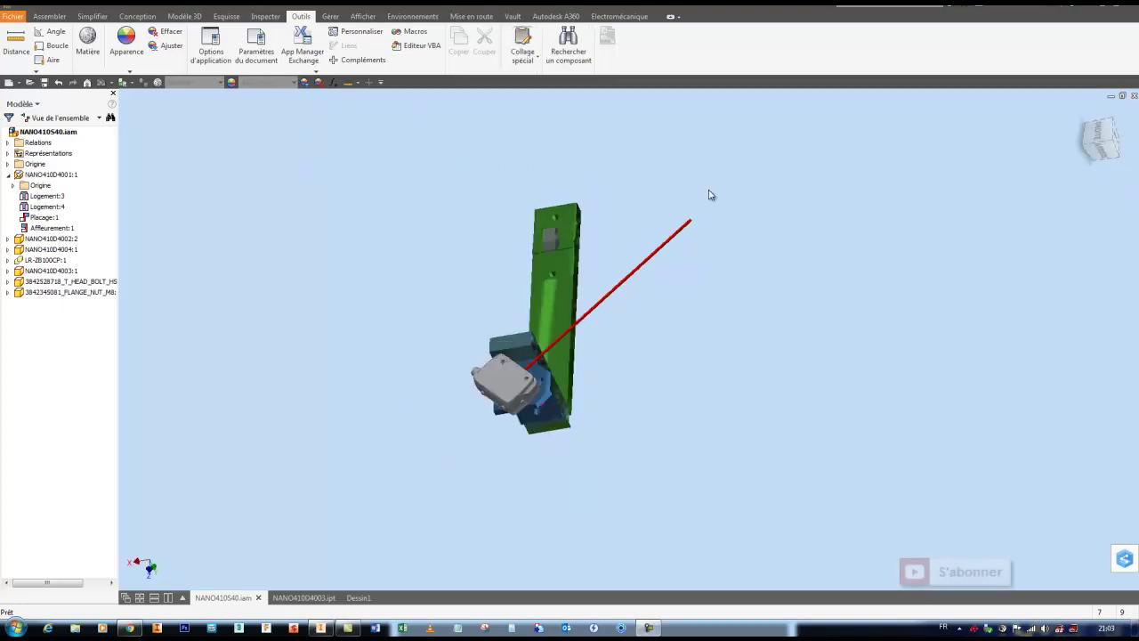
- Look squarely at the long green plate's face and define the current view as Avant on the ViewCube
left_click(709, 188)
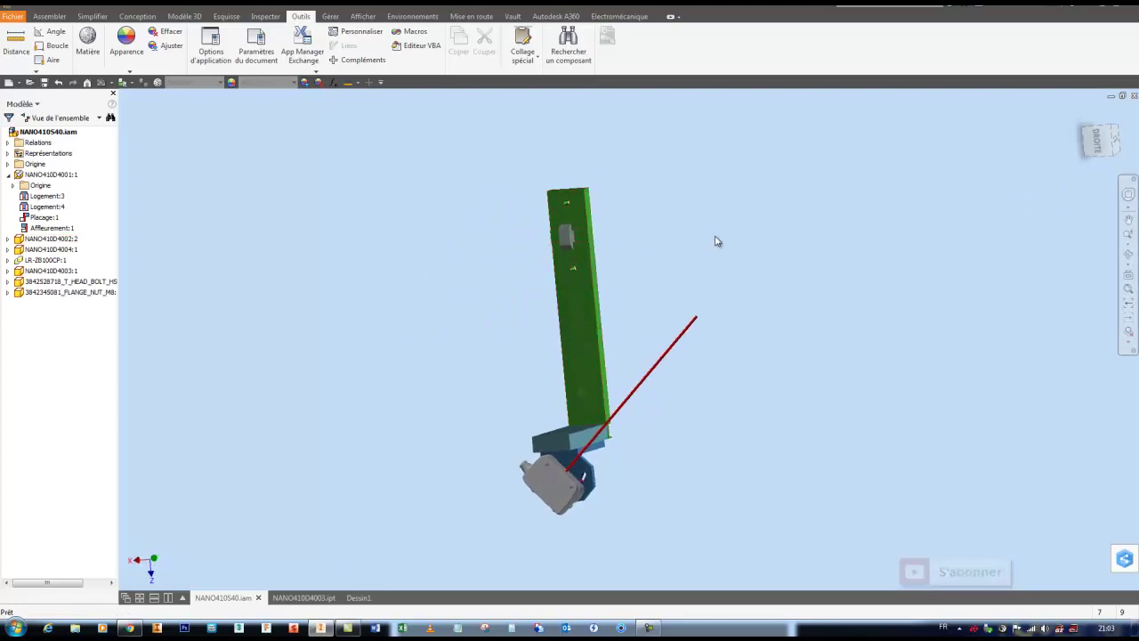
left_click(1129, 276)
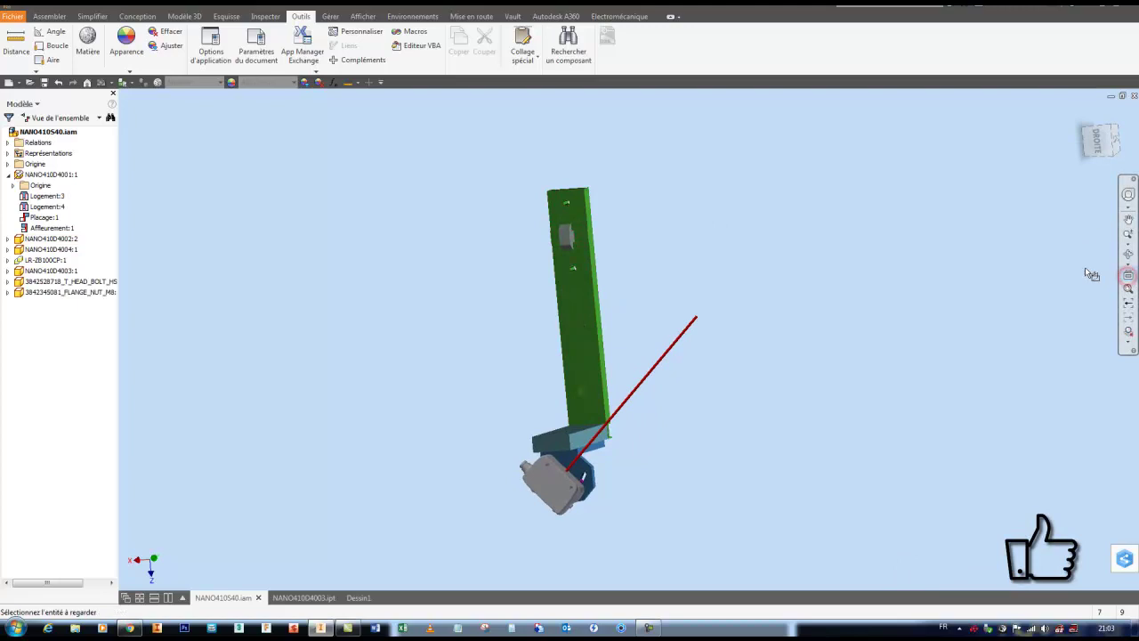
left_click(575, 308)
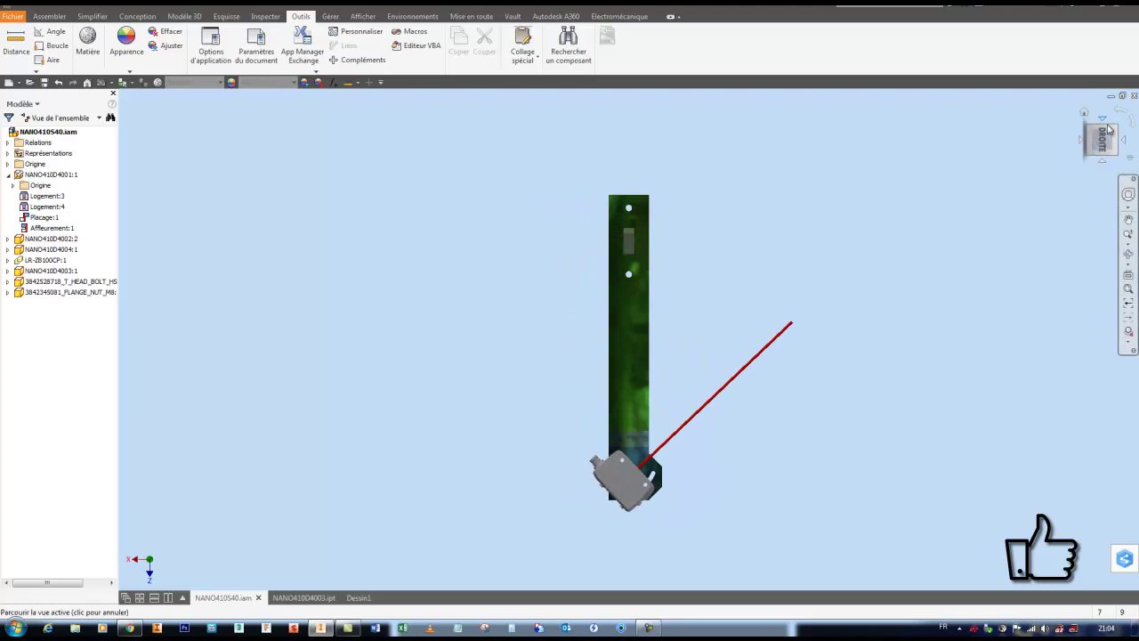
left_click(1130, 160)
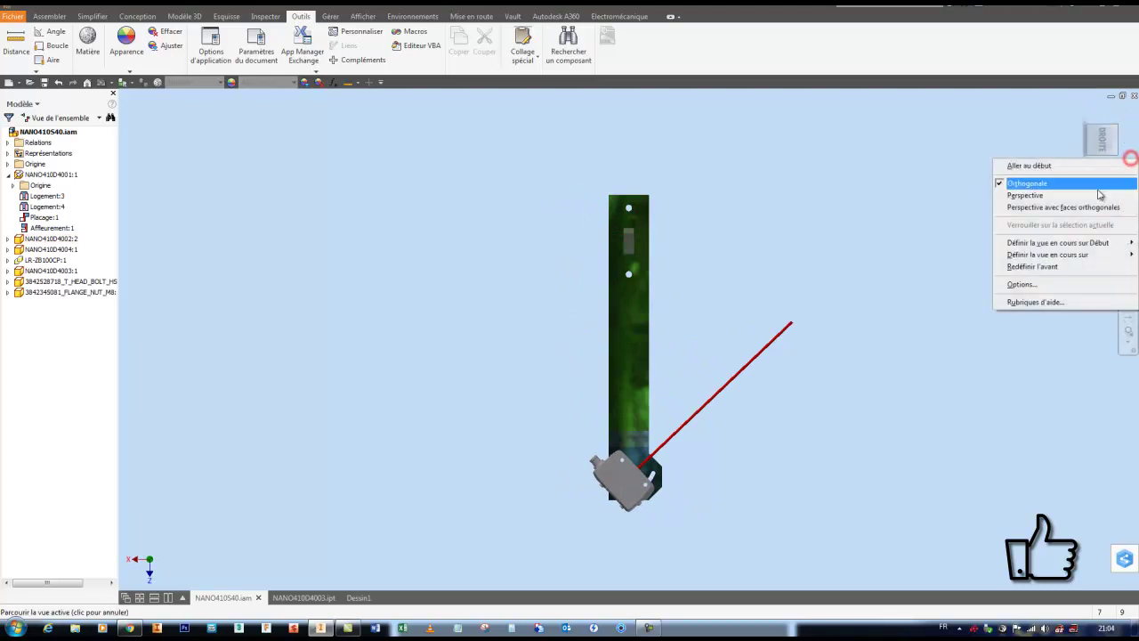
mouse_move(1048, 258)
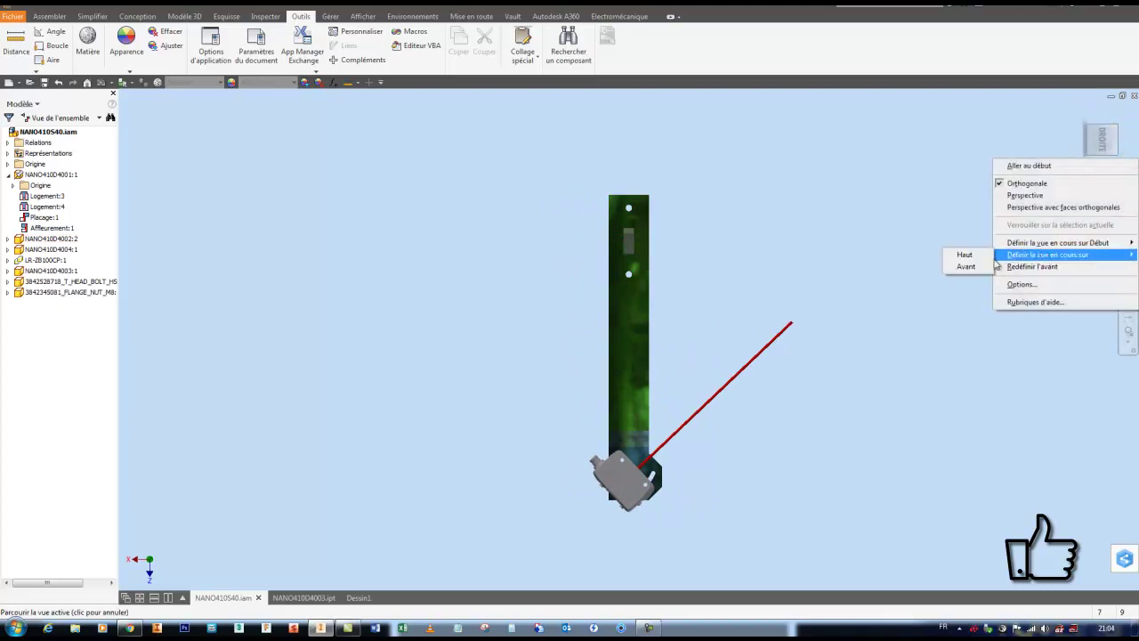
left_click(966, 267)
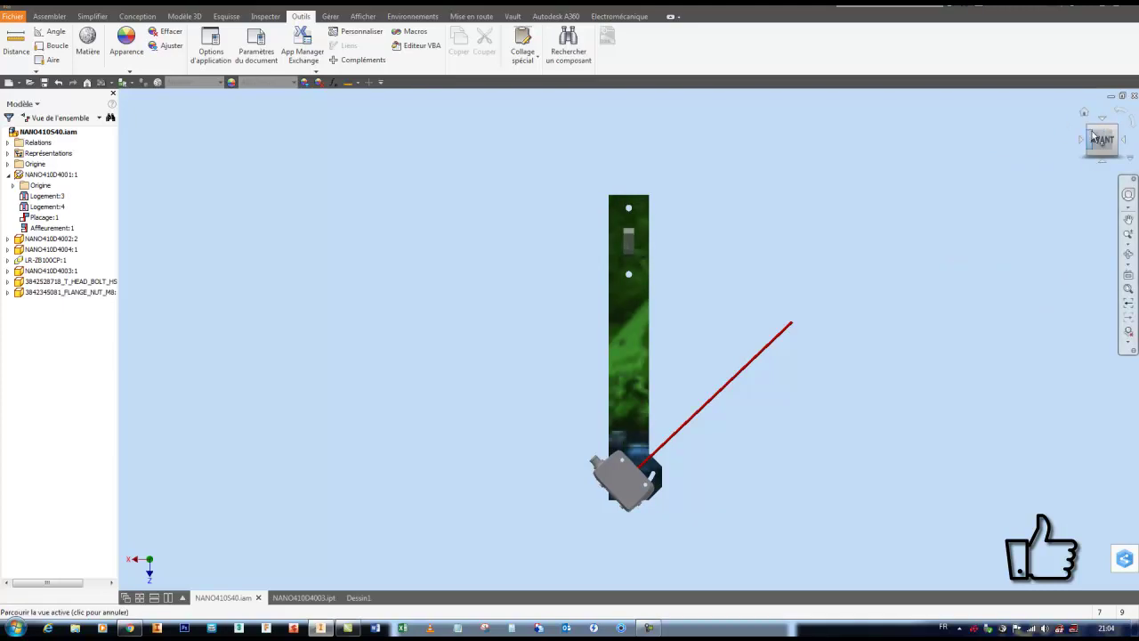
middle_click_drag(904, 199, 659, 227, "shift")
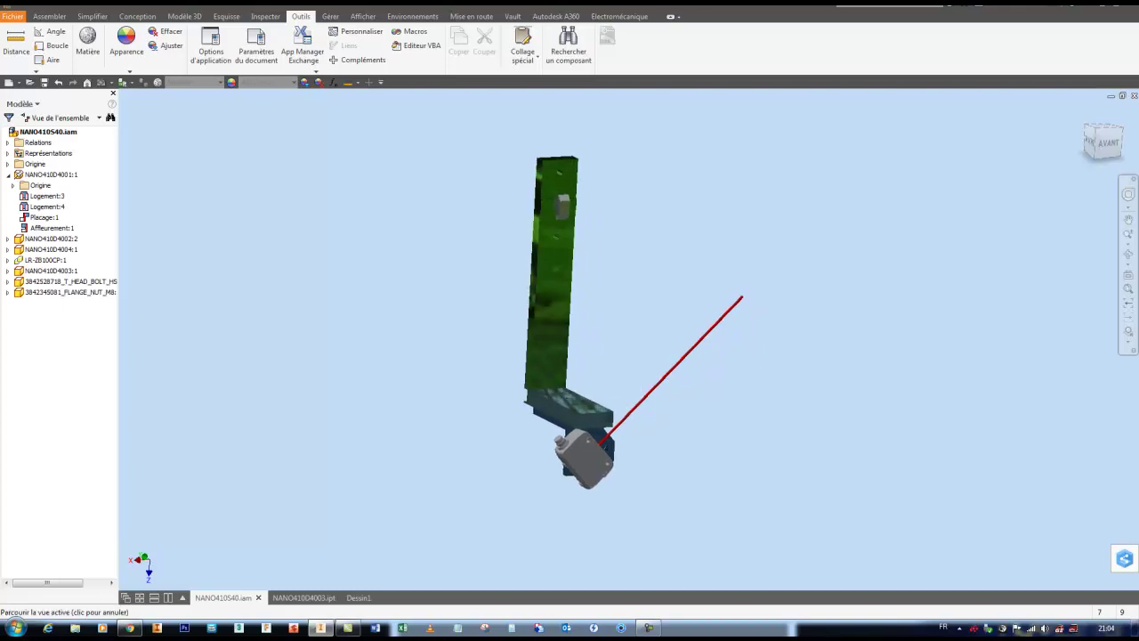